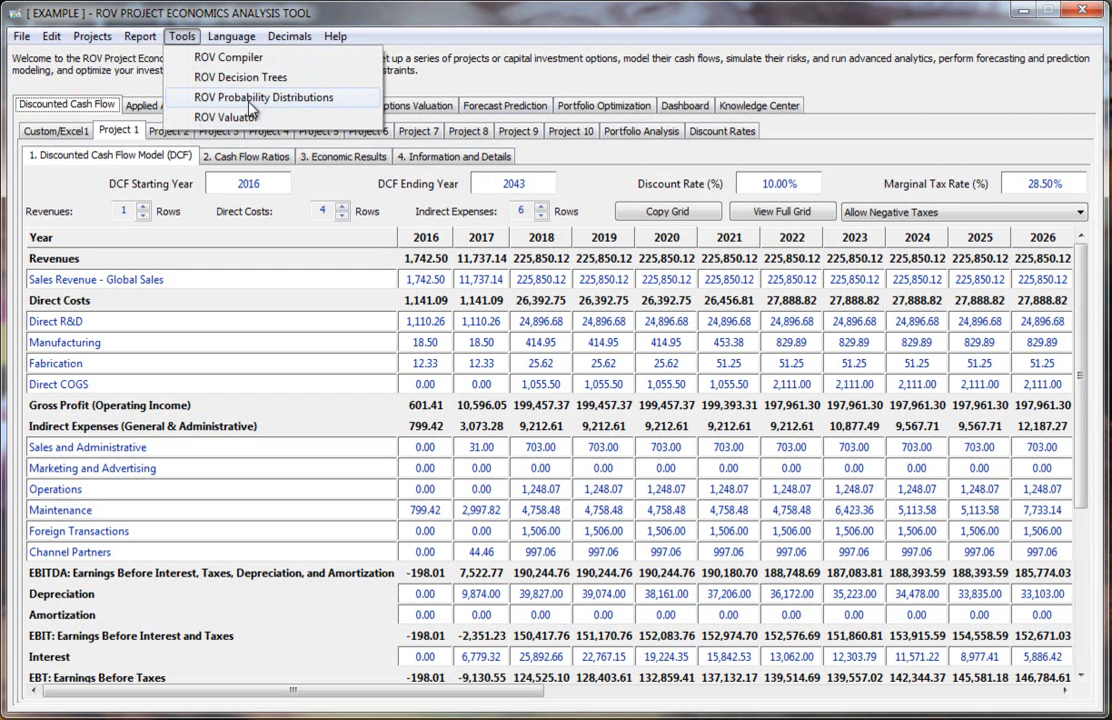
Step: Open the ROV Probability Distributions tool and apply the global inputs to every distribution
click(311, 99)
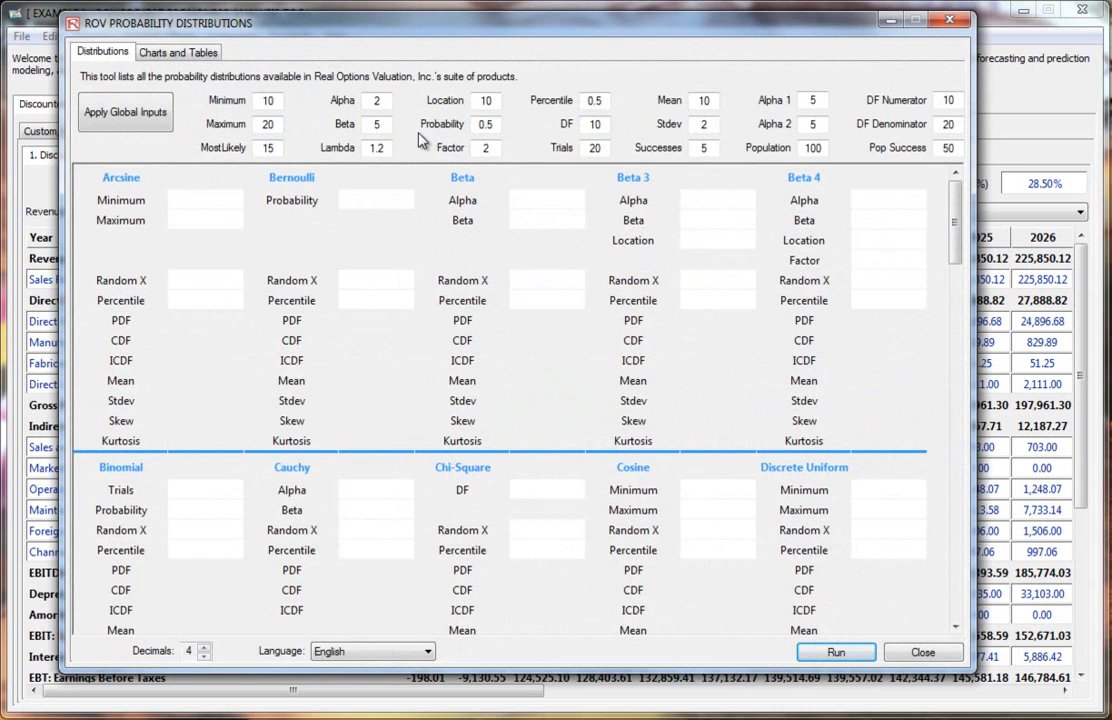
click(122, 118)
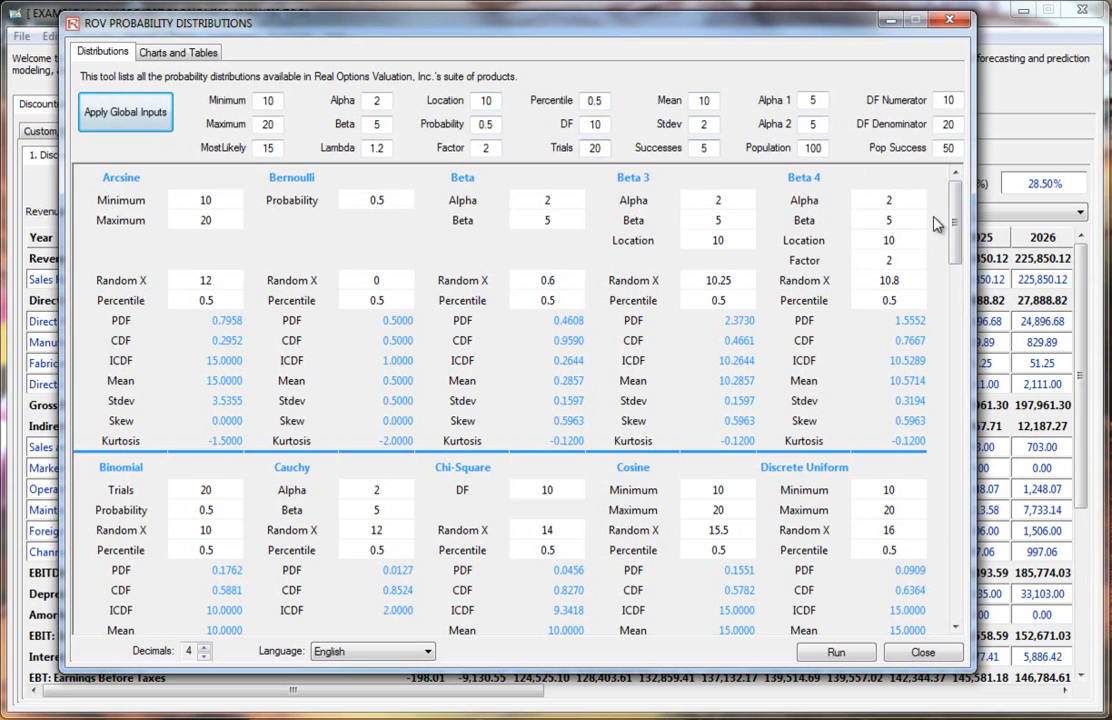
Step: Scroll through the distributions grid and examine the Binomial distribution's inputs, computed results and language options
mouse_move(952, 246)
mouse_down()
mouse_move(957, 623)
mouse_move(955, 265)
mouse_up()
drag(955, 244, 955, 295)
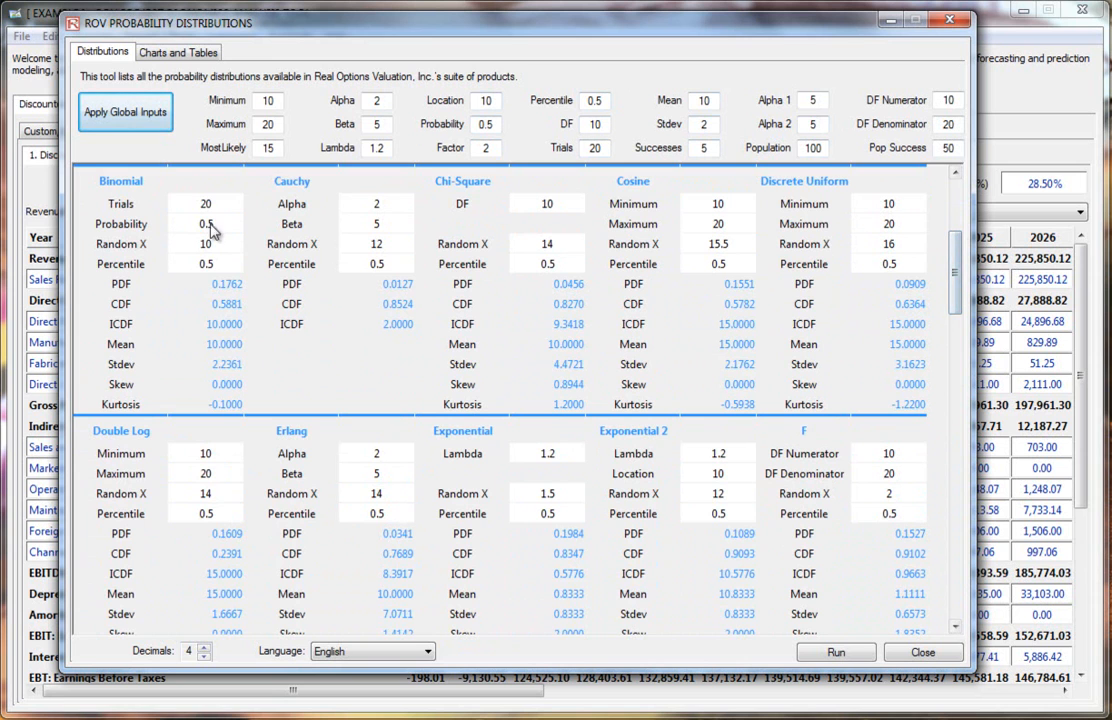
click(213, 204)
click(214, 204)
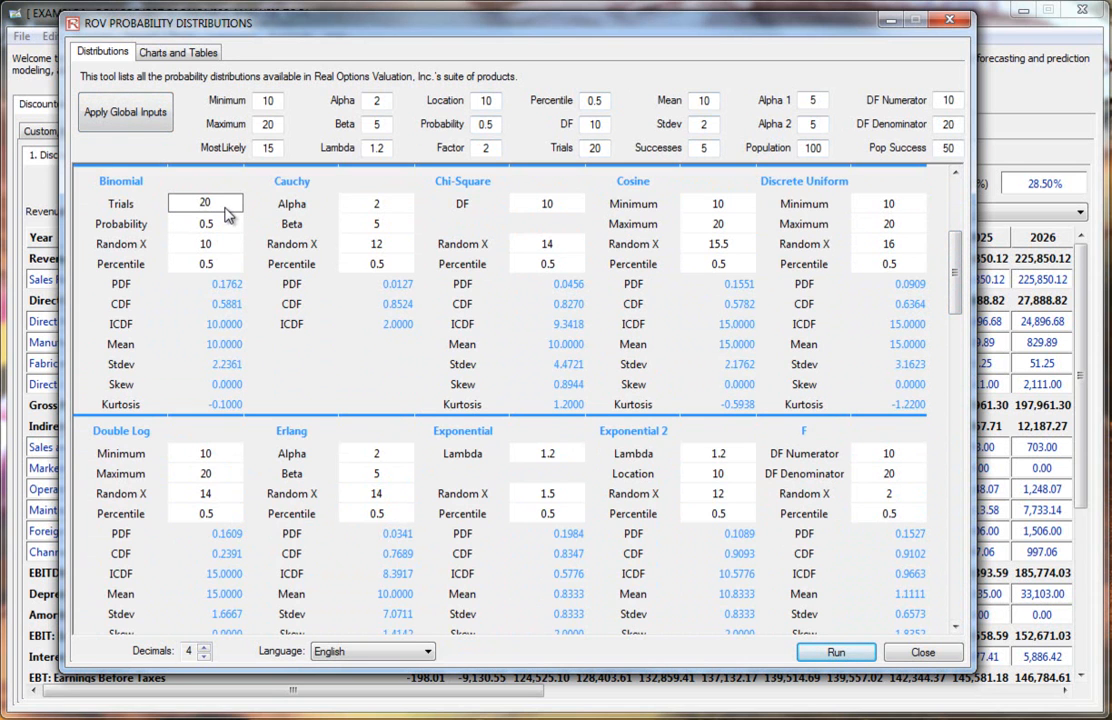
click(216, 226)
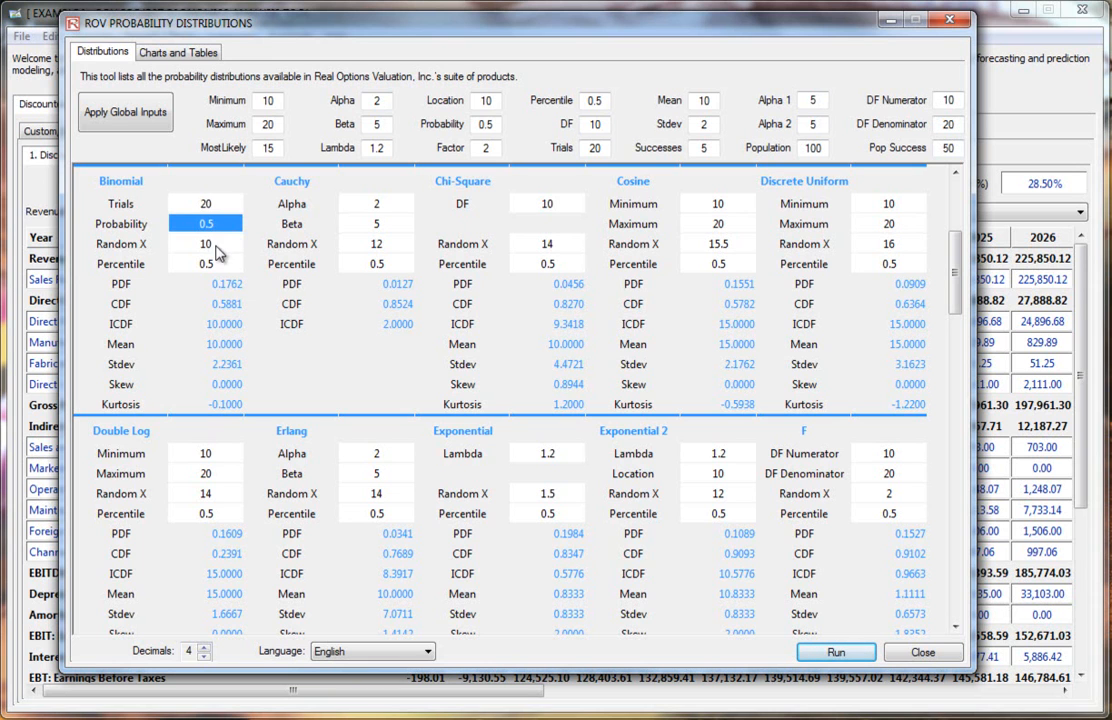
click(216, 246)
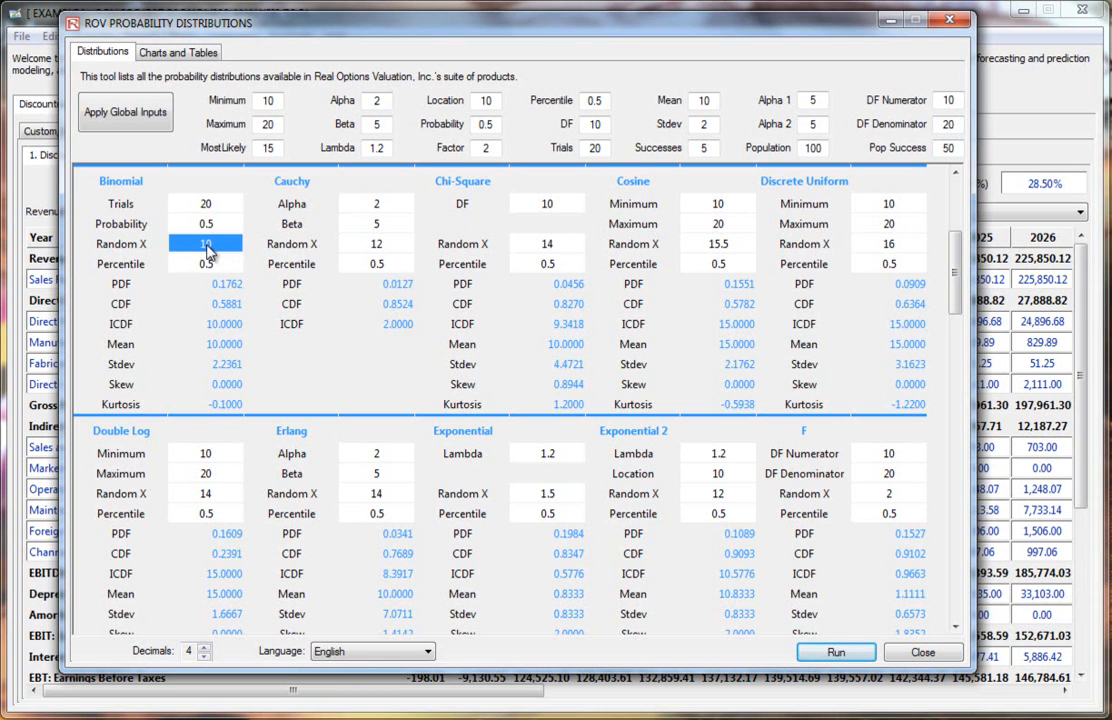
click(213, 248)
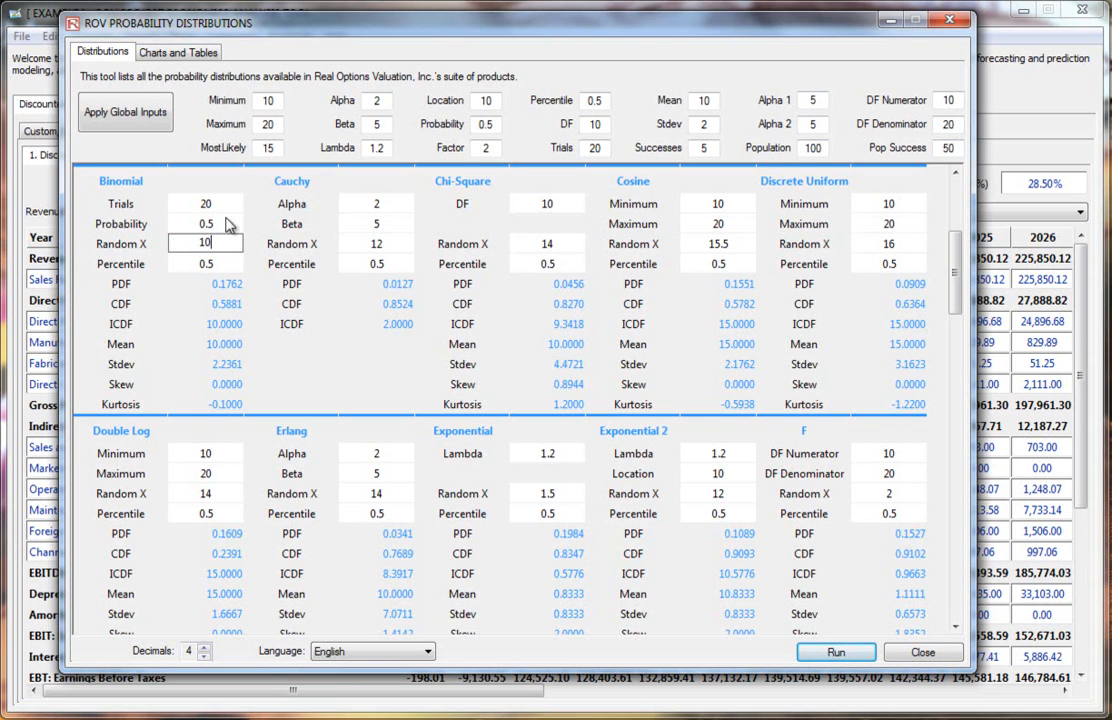
click(195, 285)
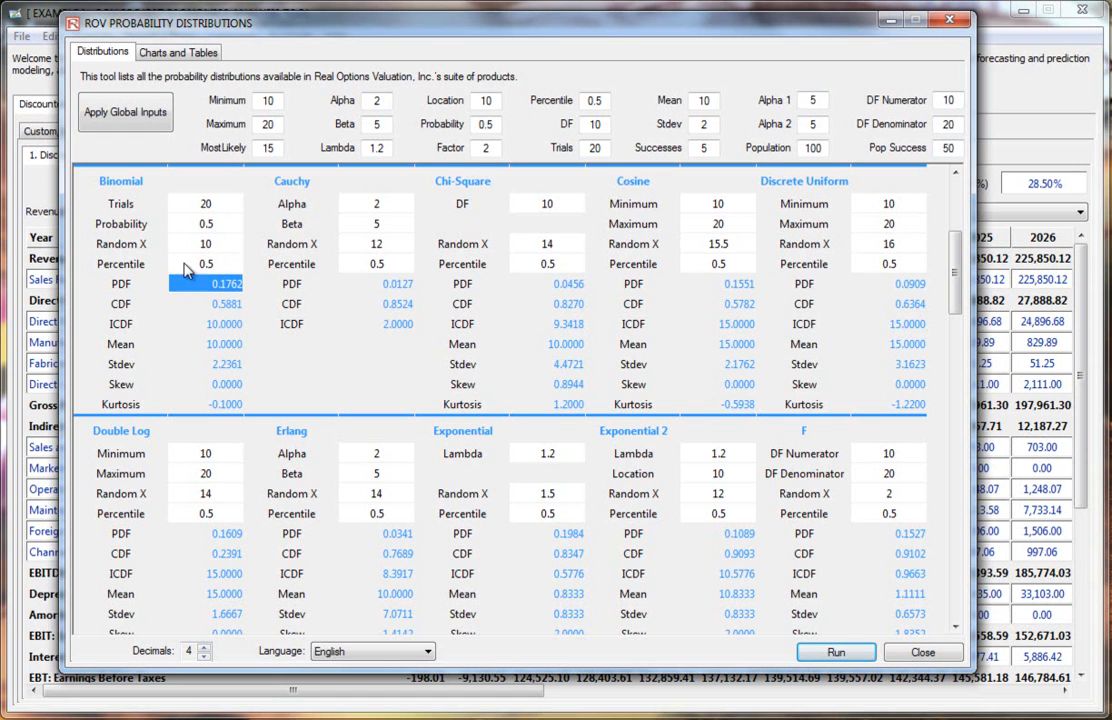
drag(957, 271, 958, 205)
click(376, 652)
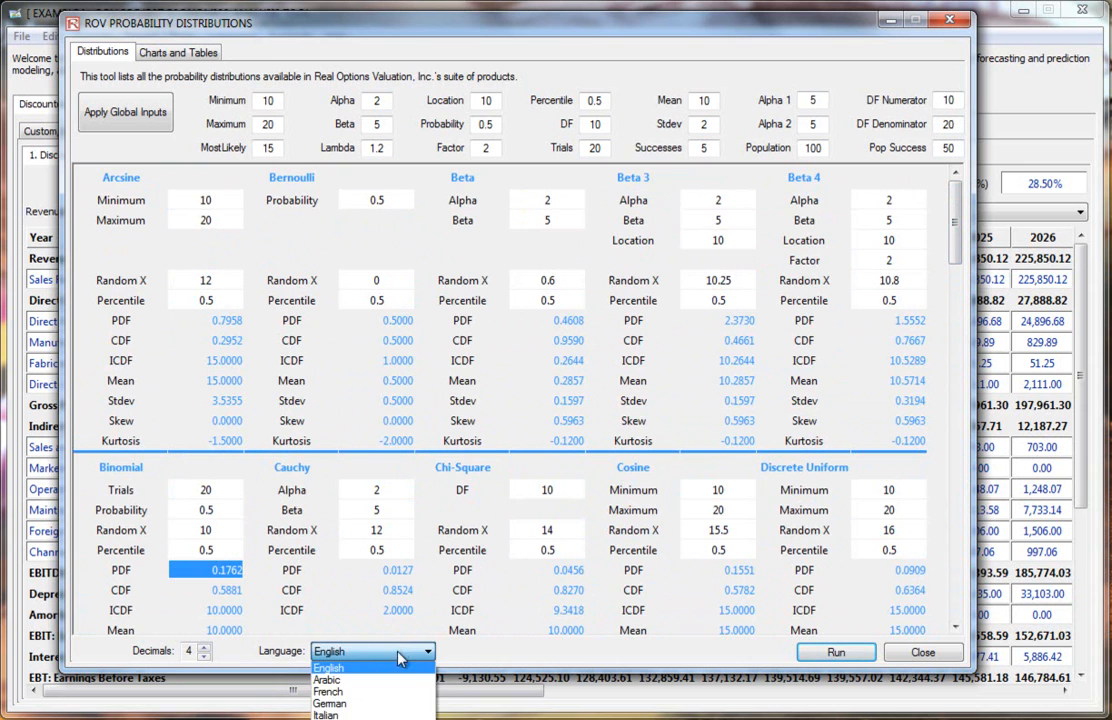
click(400, 655)
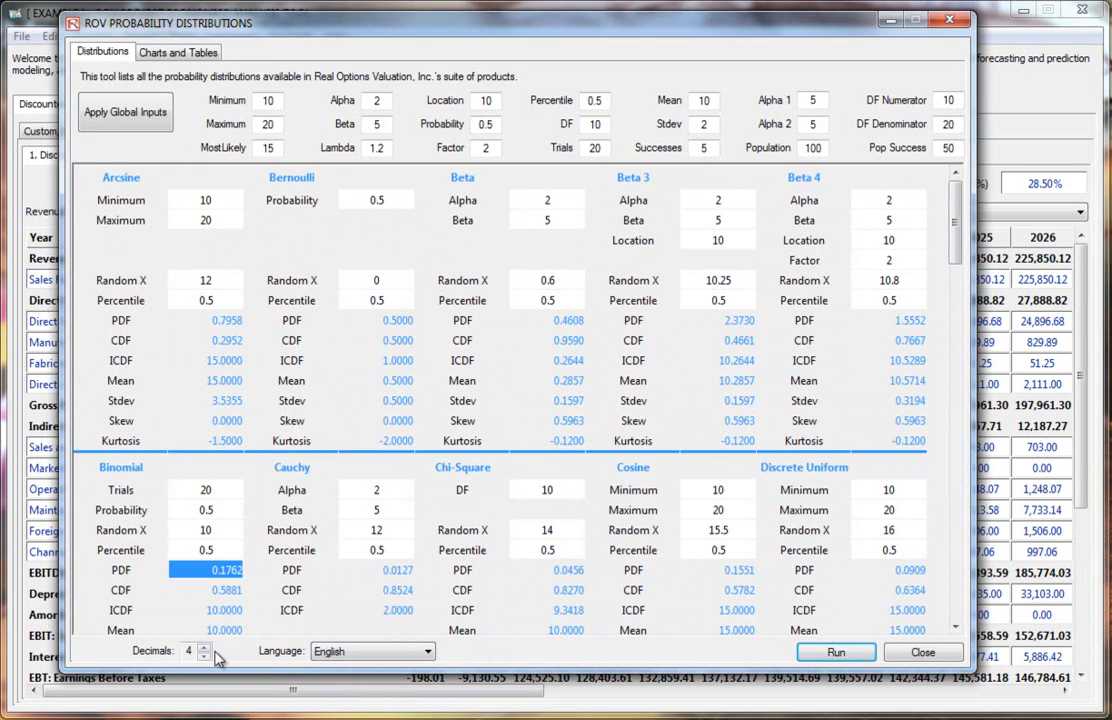
Step: Set the Arcsine minimum to 11.5 and rerun the distribution calculations
click(355, 280)
click(372, 300)
click(218, 284)
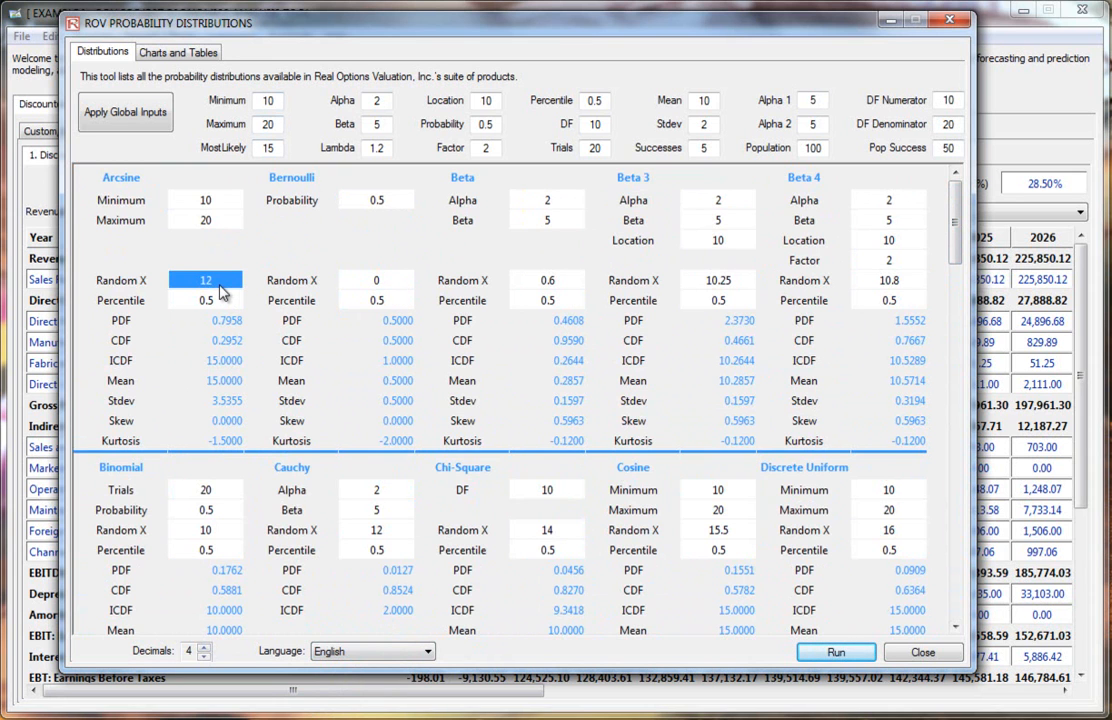
click(222, 209)
text(1.5)
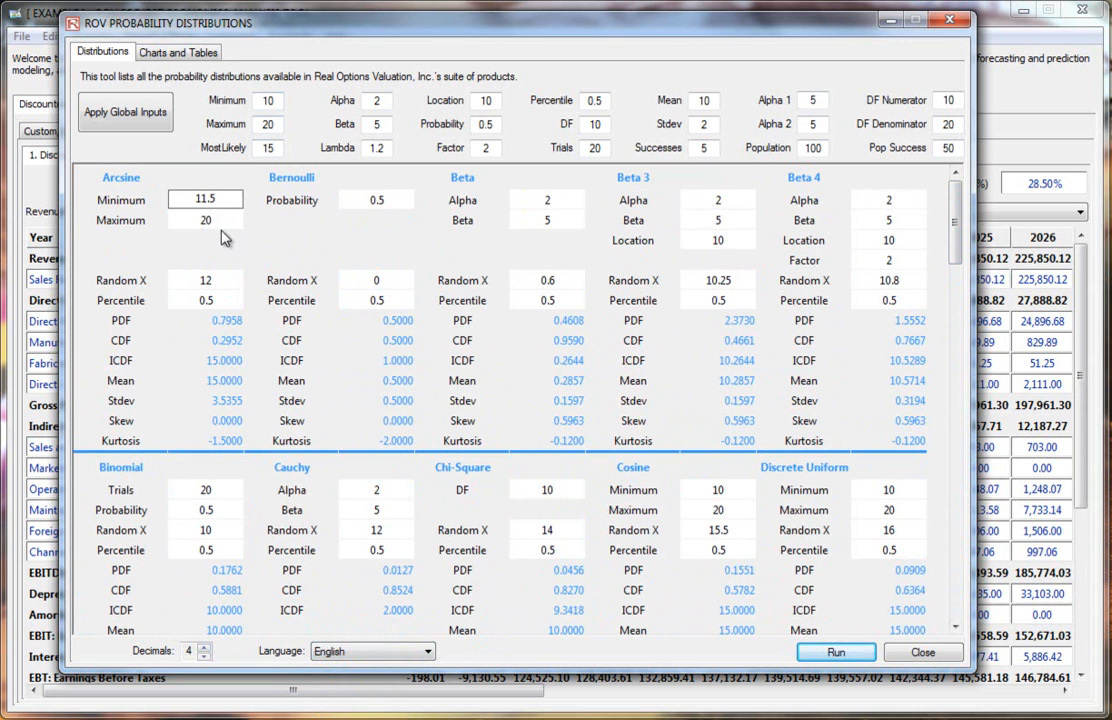
key(Tab)
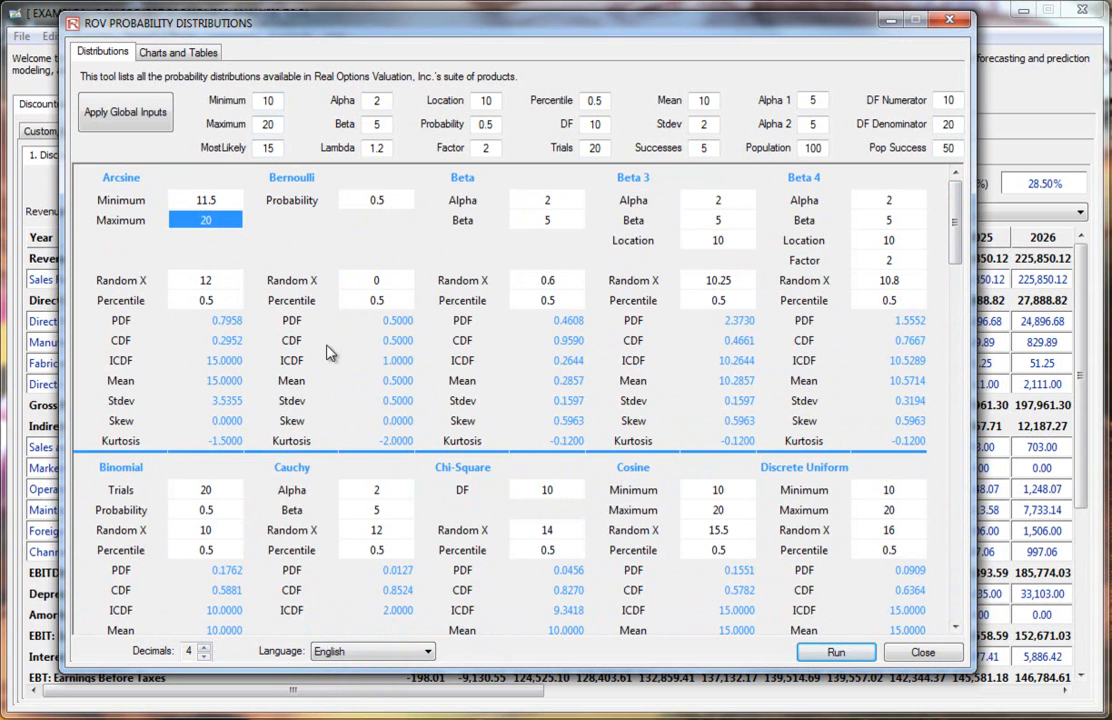
click(836, 655)
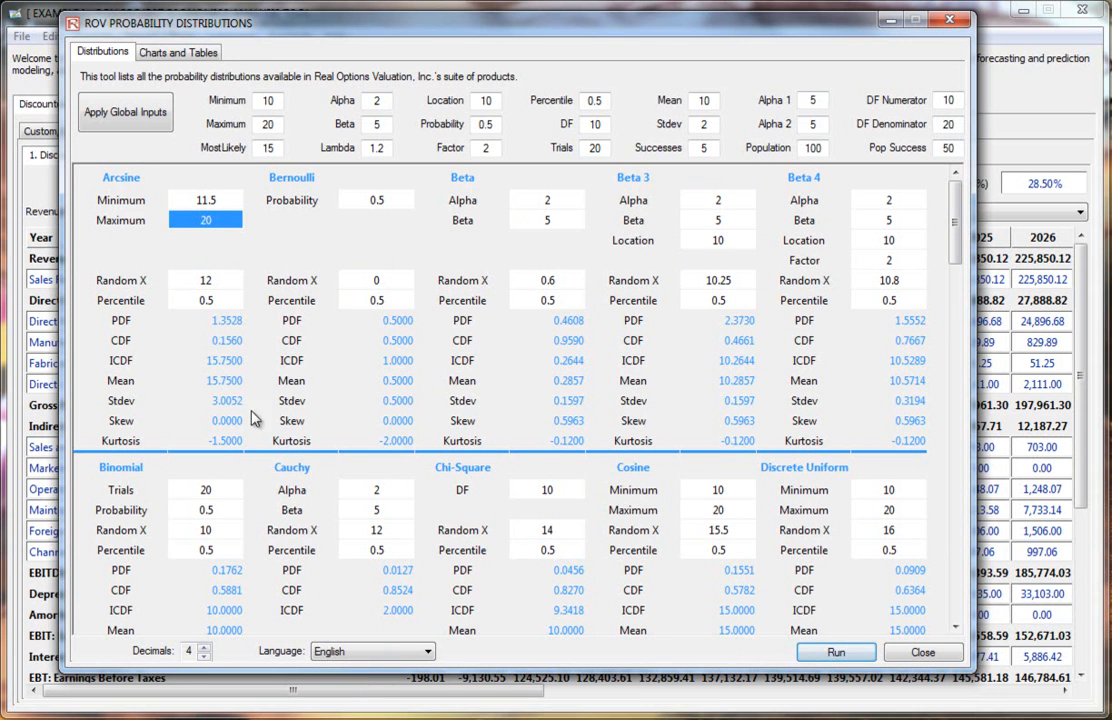
Step: Switch to Charts and Tables, choose the Beta distribution and run its chart
click(178, 52)
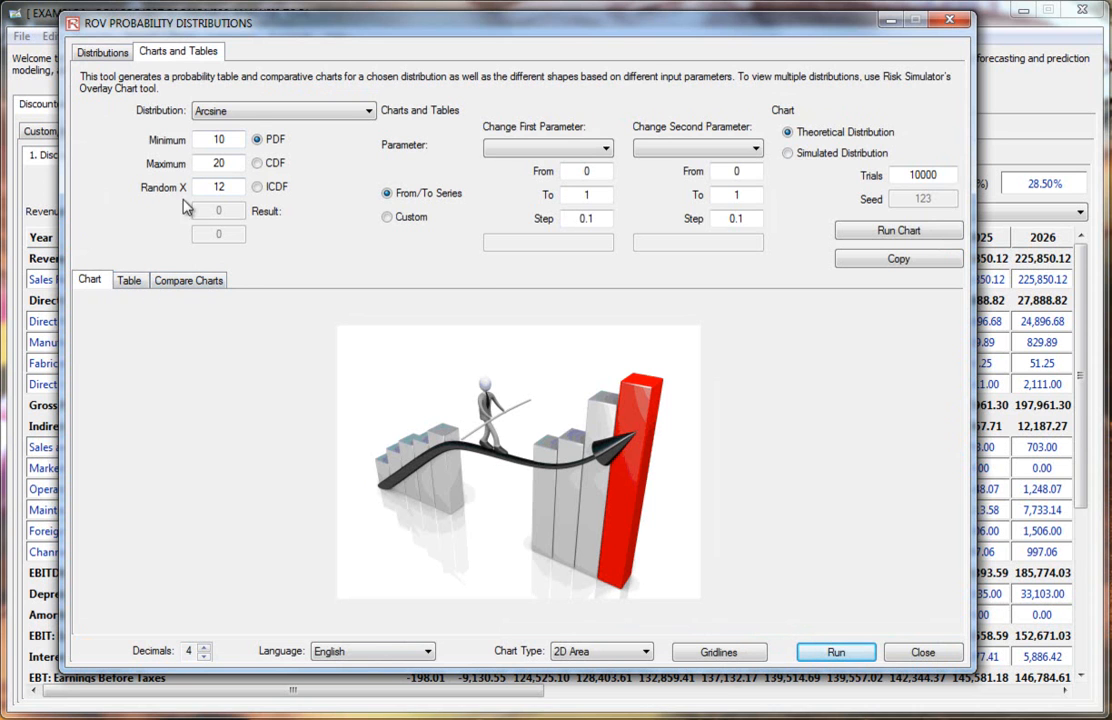
click(266, 112)
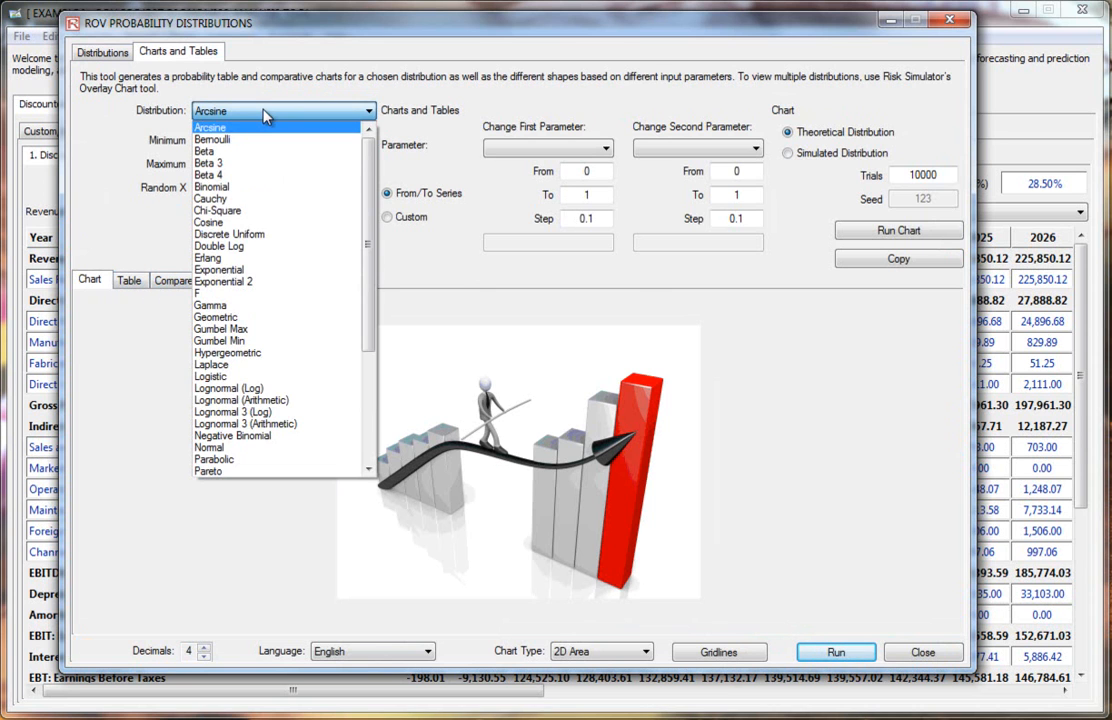
click(216, 145)
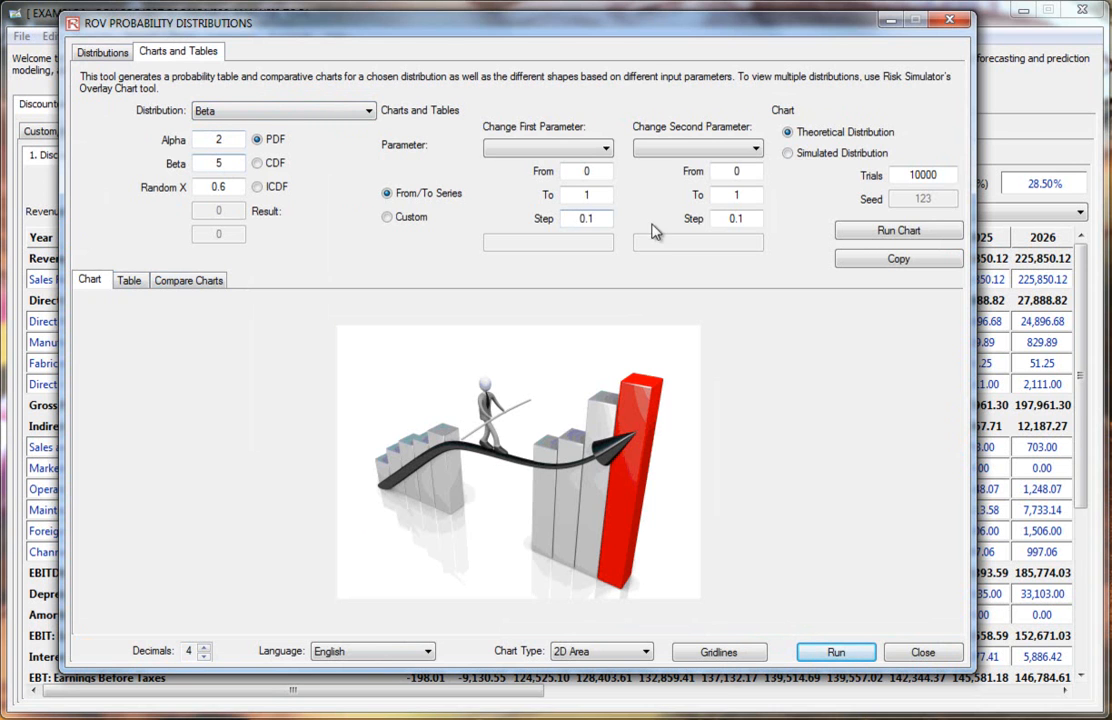
click(886, 234)
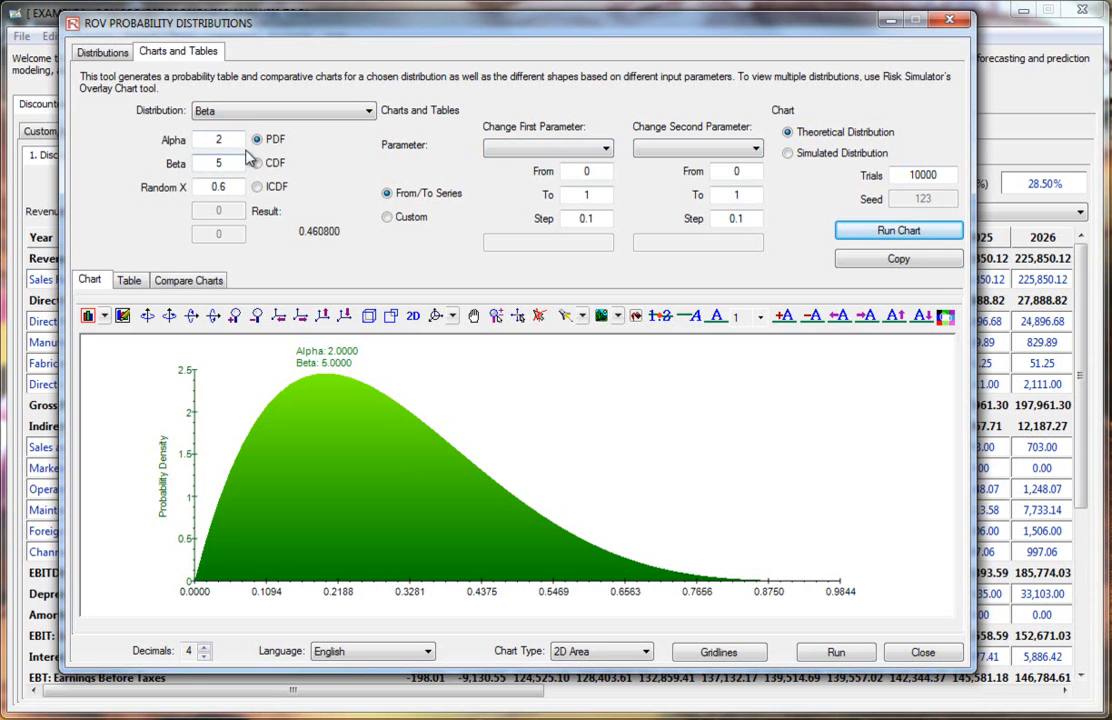
Step: Vary Alpha from 2 to 5 in steps of 1 and run the overlaid Beta chart
click(520, 148)
click(517, 180)
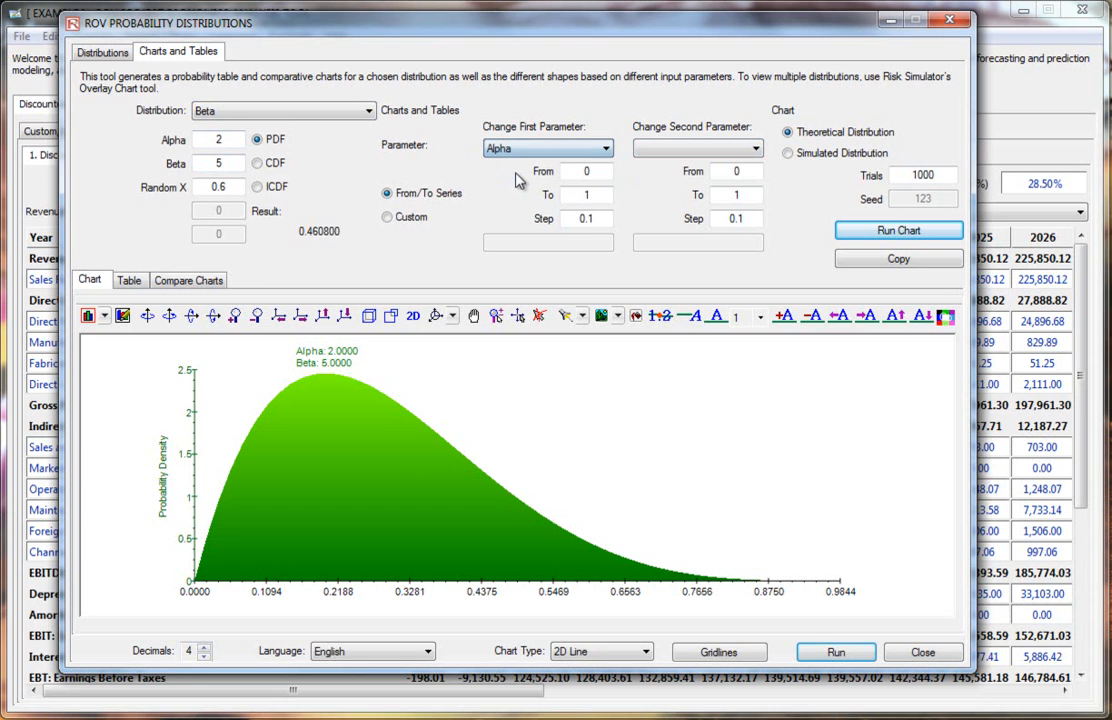
key(Tab)
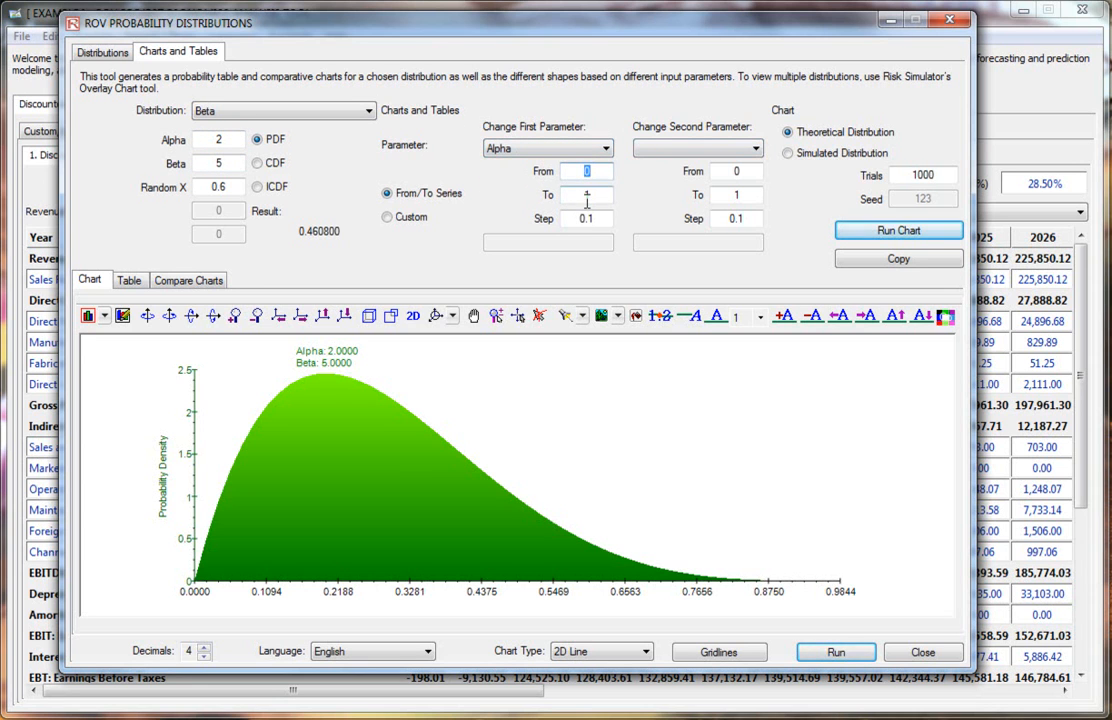
text(2)
key(Tab)
text(5)
key(Tab)
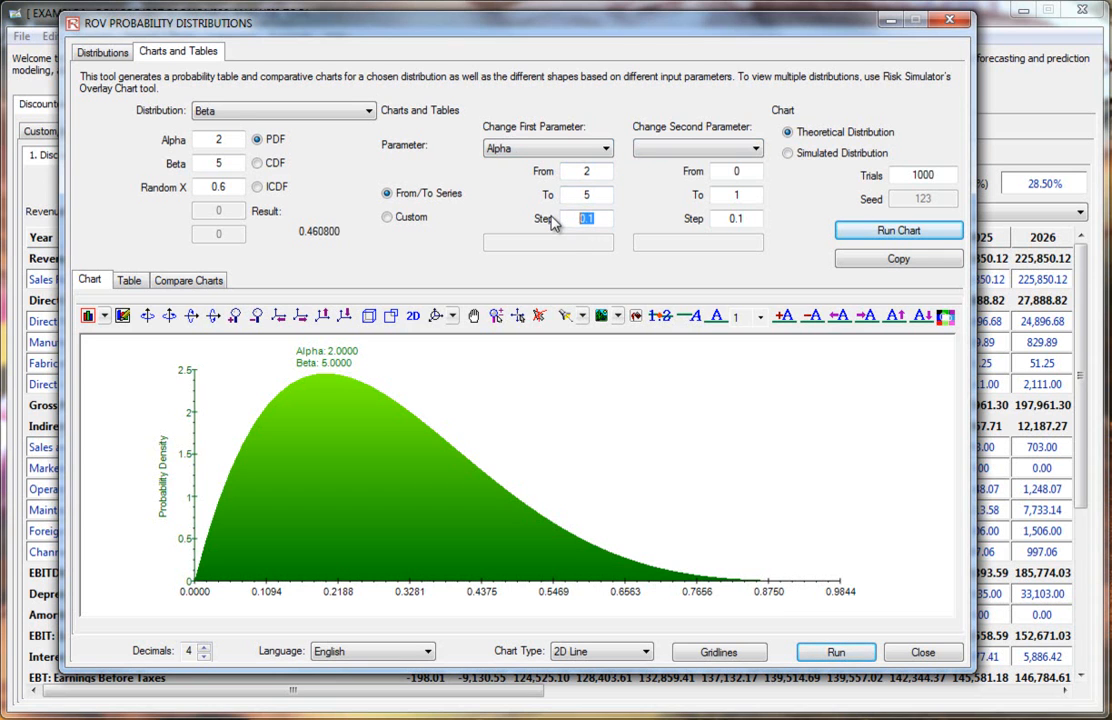
click(603, 172)
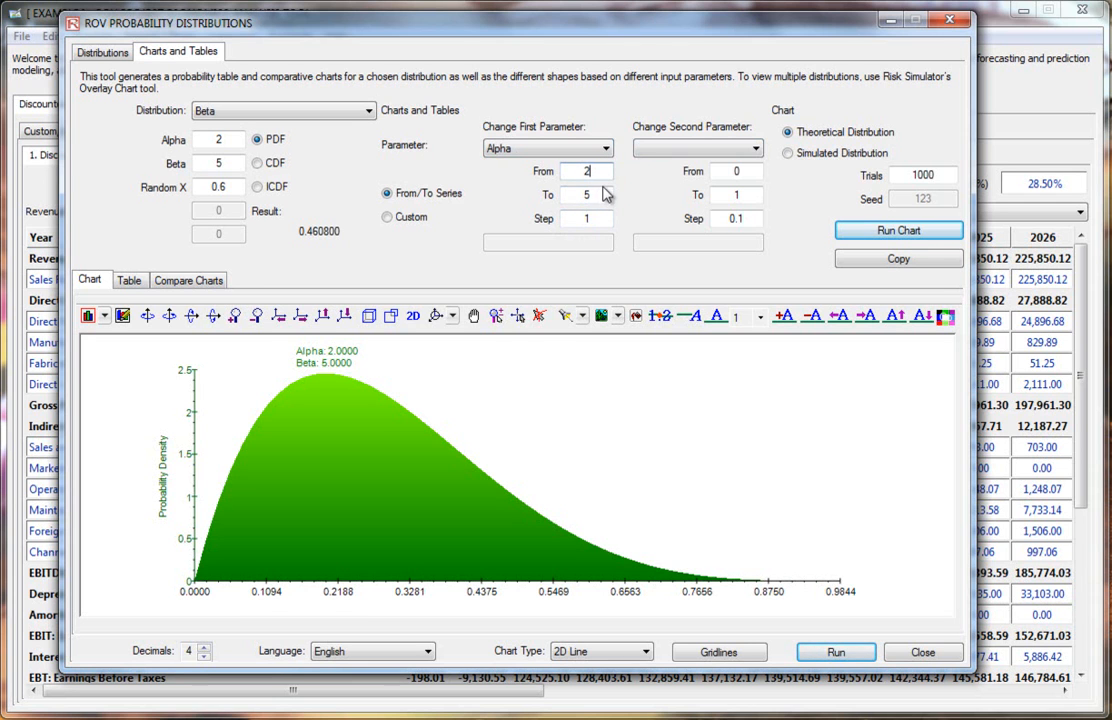
click(930, 238)
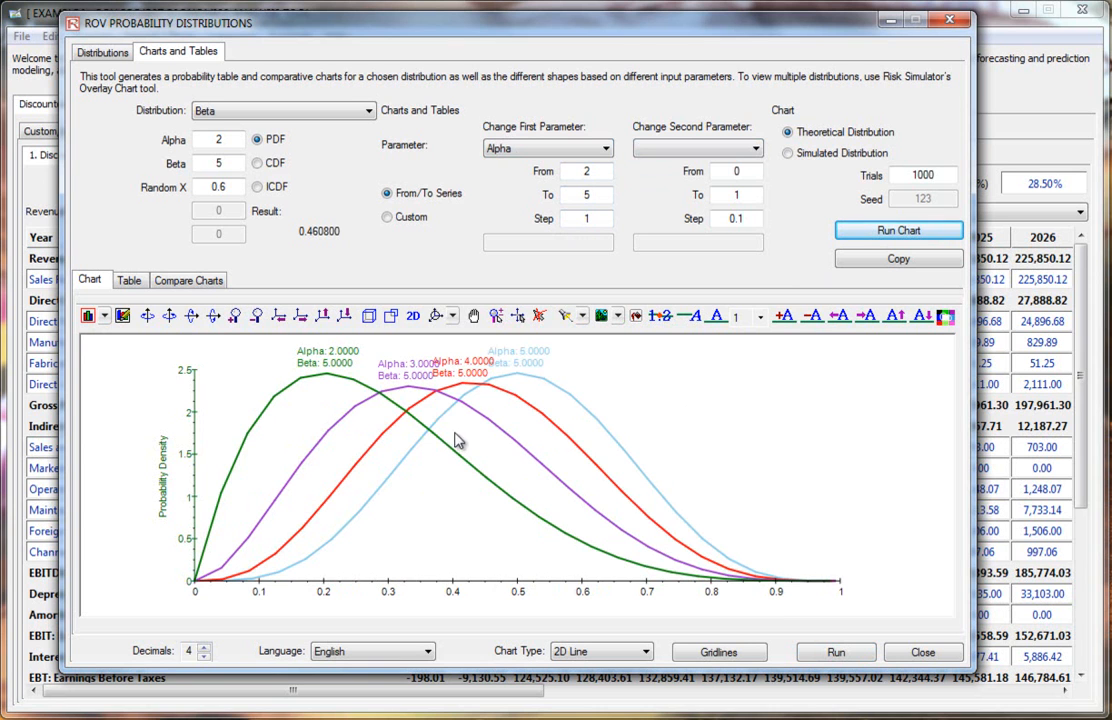
Step: Set the chart decimals to 0 and enlarge the first curve's label
click(204, 656)
click(204, 656)
click(204, 656)
click(204, 656)
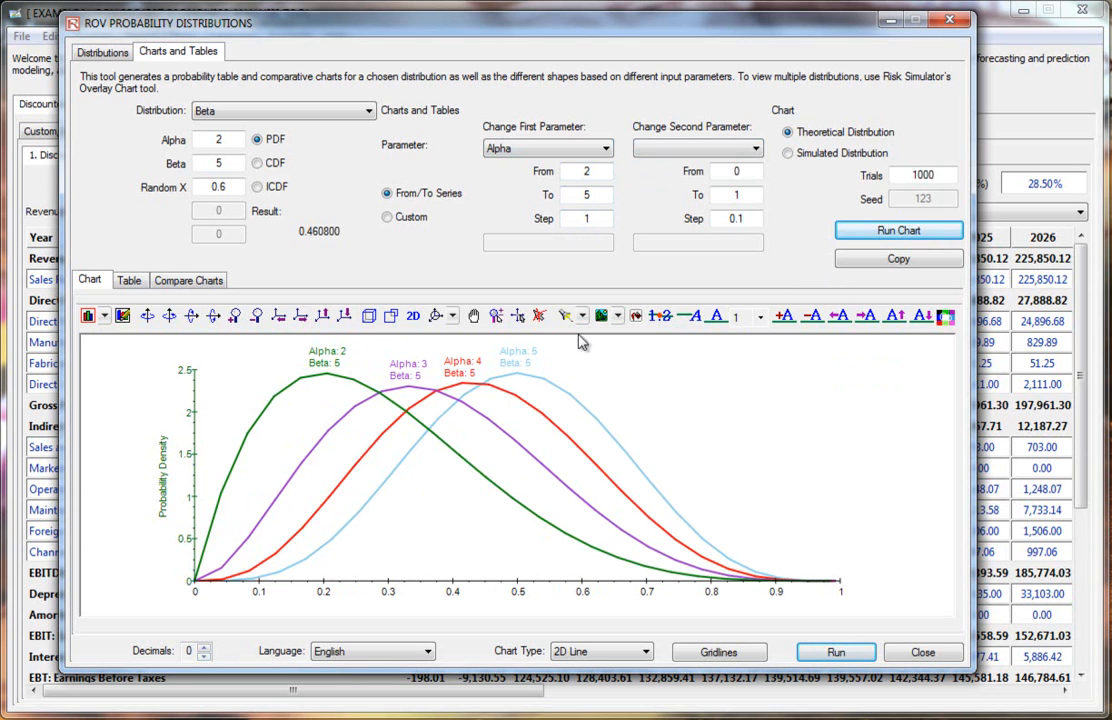
click(783, 318)
click(783, 318)
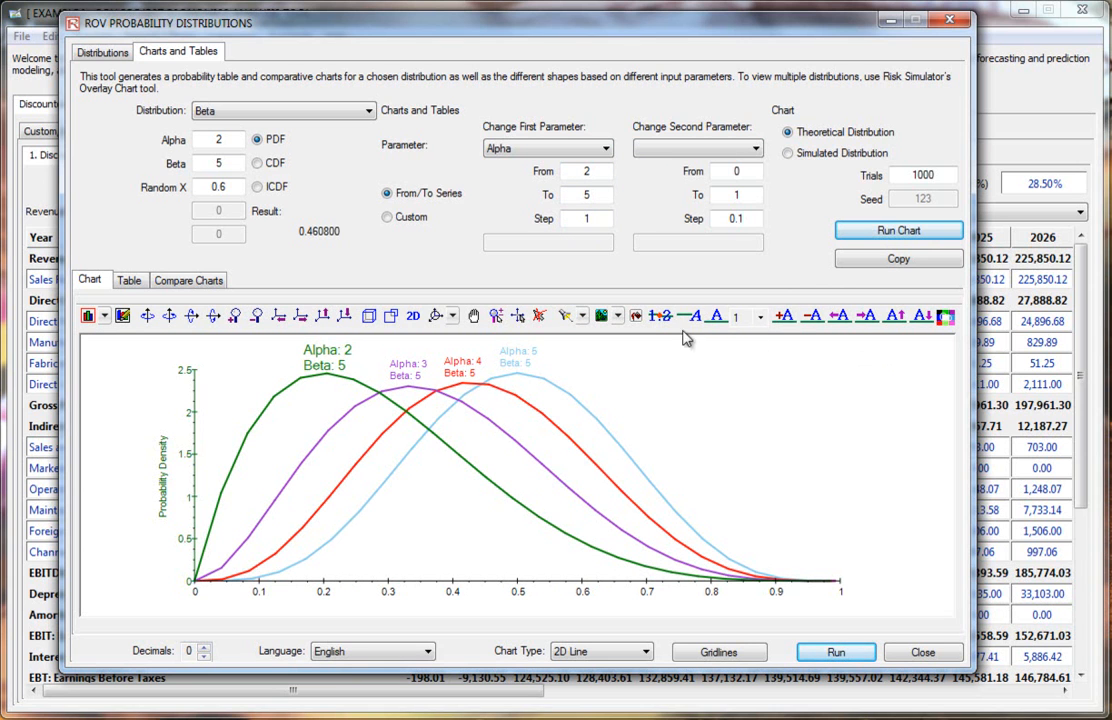
Step: Select the second curve's label, enlarge it and move it down and left onto its curve
click(748, 318)
click(745, 352)
click(785, 319)
click(785, 319)
click(785, 319)
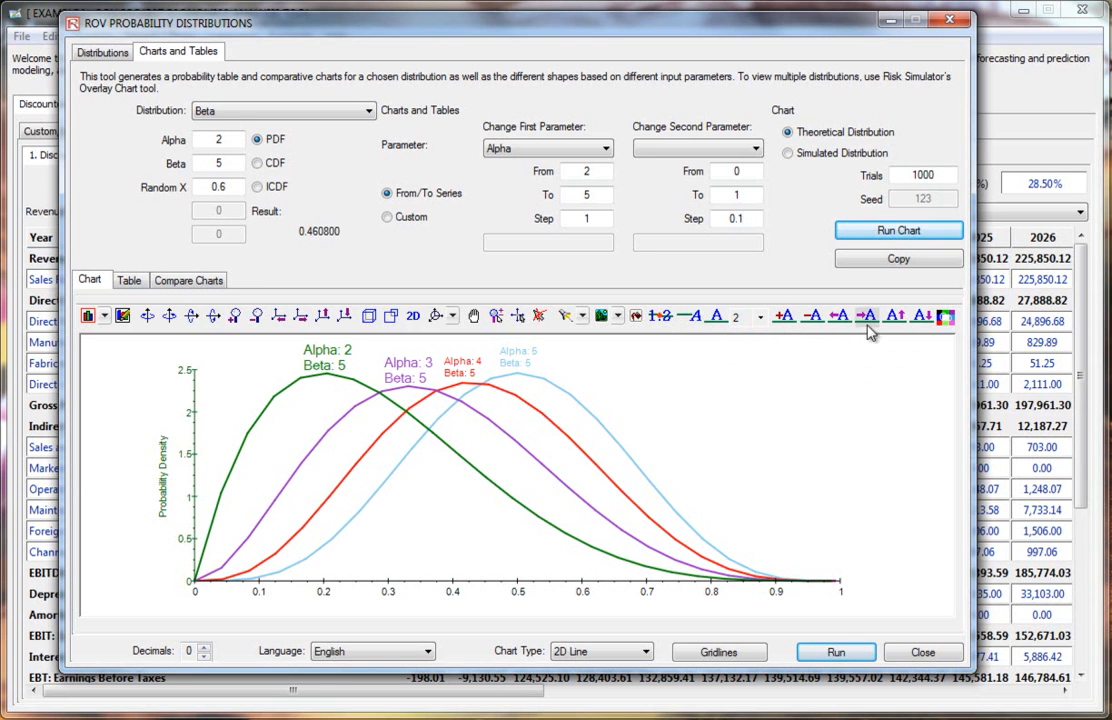
click(920, 318)
click(920, 318)
click(920, 318)
click(920, 318)
click(920, 318)
click(920, 318)
click(838, 318)
click(838, 318)
click(838, 318)
click(838, 318)
click(838, 318)
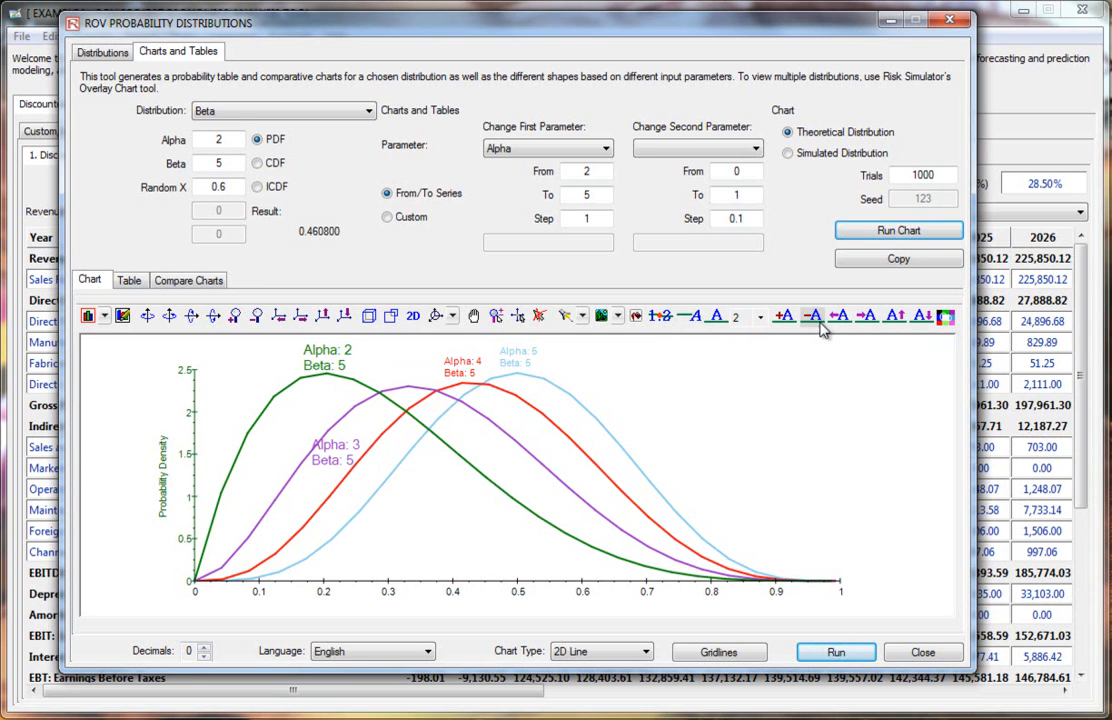
Step: Select the third curve's label and enlarge it
click(760, 318)
click(742, 348)
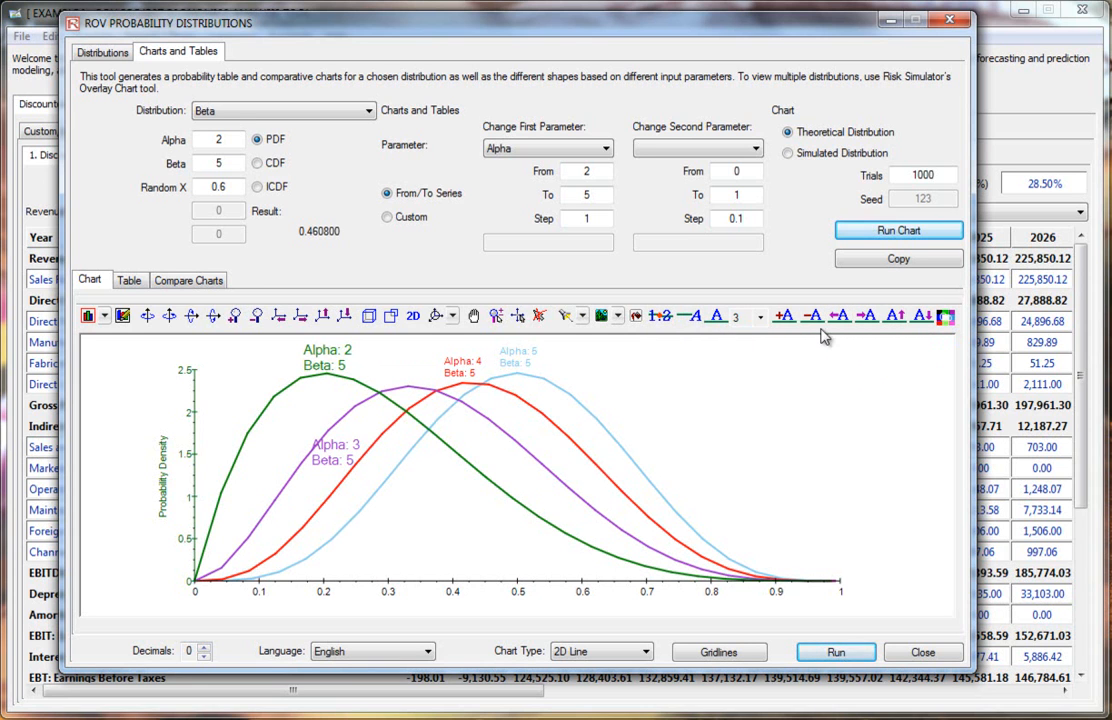
click(782, 318)
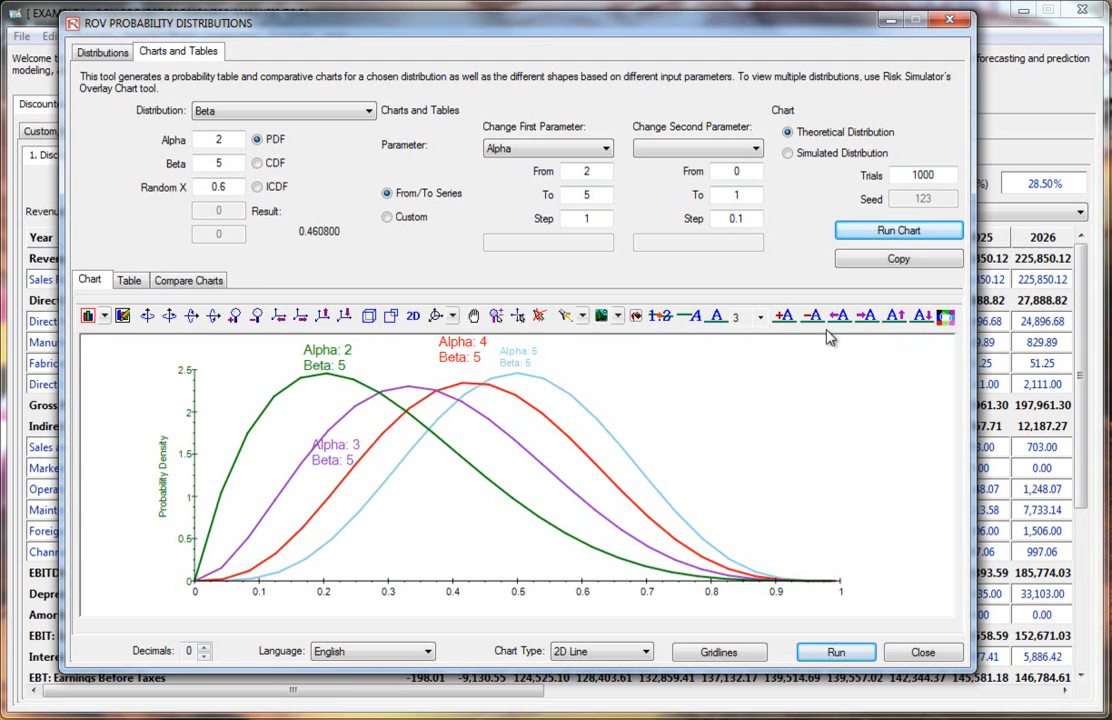
click(256, 318)
click(256, 318)
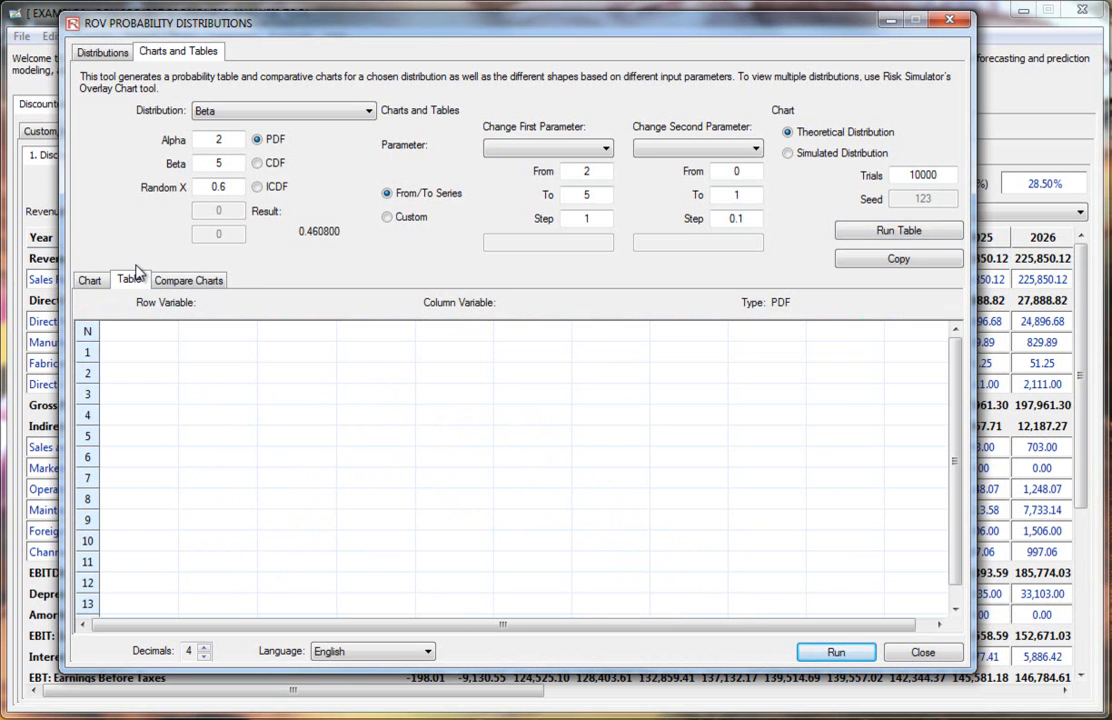
Step: Choose the Binomial distribution and run a PDF table varying Random X from 0 to 20 in steps of 1
click(265, 109)
click(249, 162)
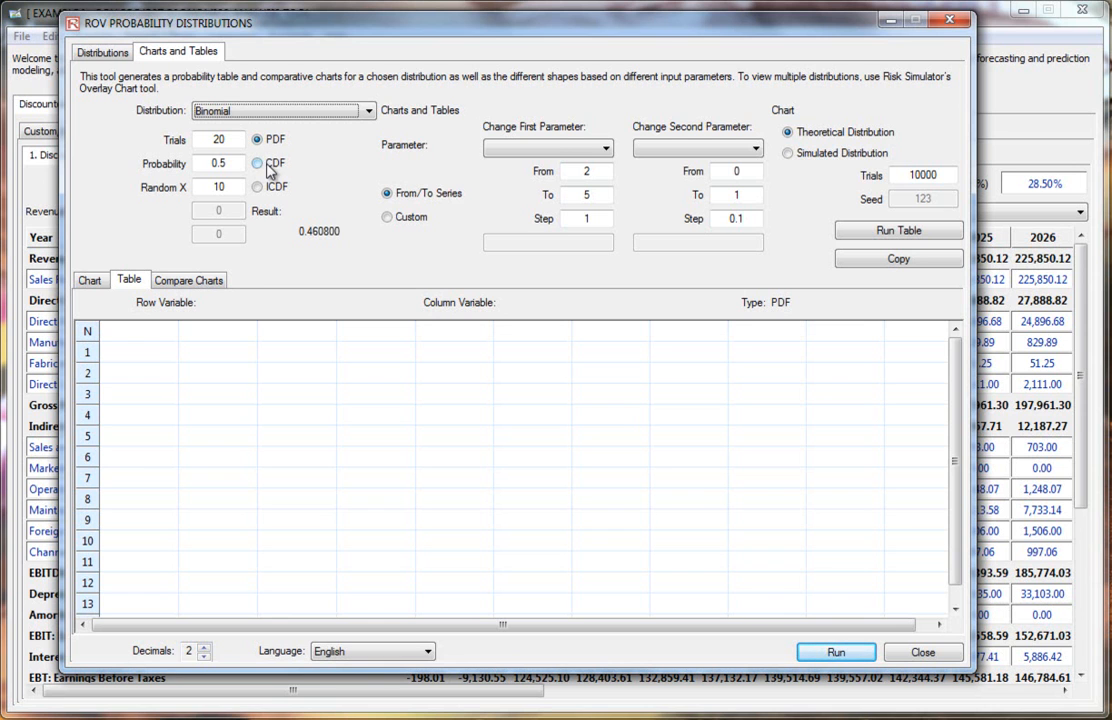
click(557, 149)
click(523, 201)
drag(605, 171, 512, 168)
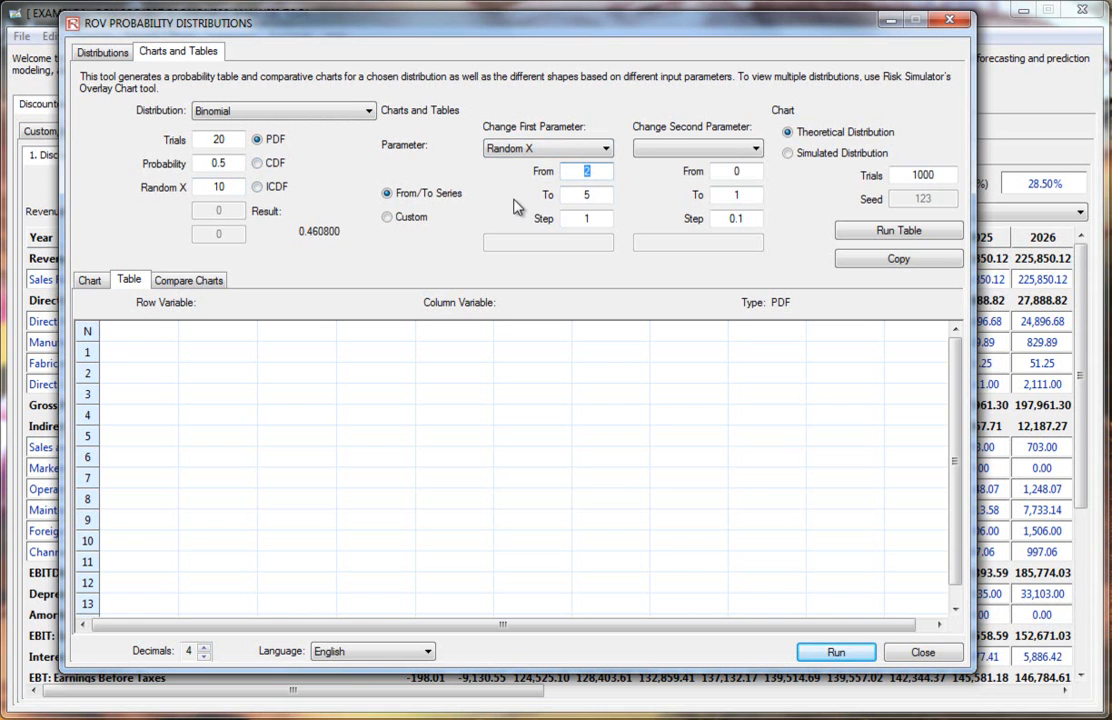
key(Tab)
text(20)
click(890, 232)
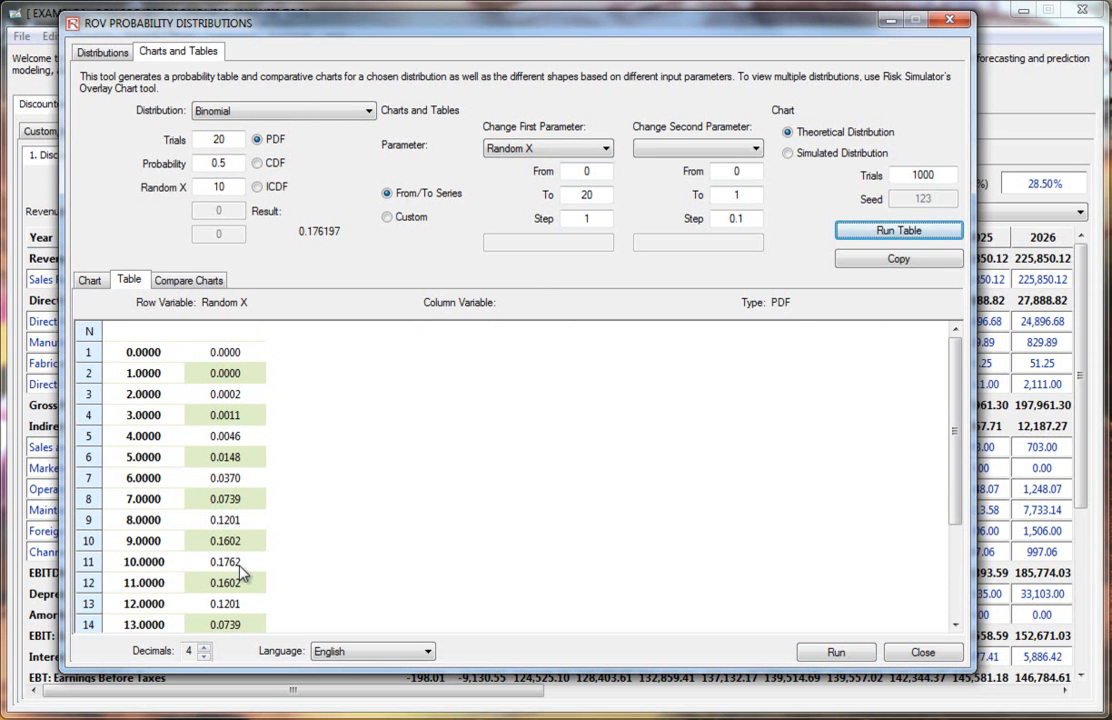
Step: Add Probability as the second table parameter, from 0.3 to 0.6 in steps of 0.1, and rerun the table
click(690, 150)
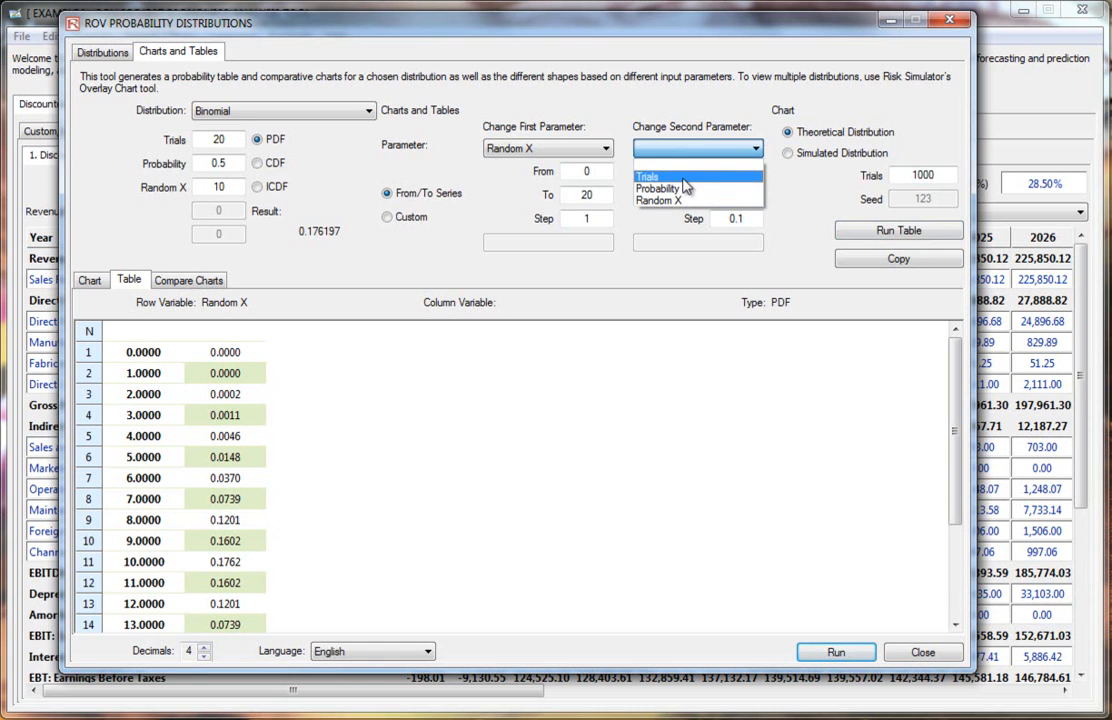
click(700, 189)
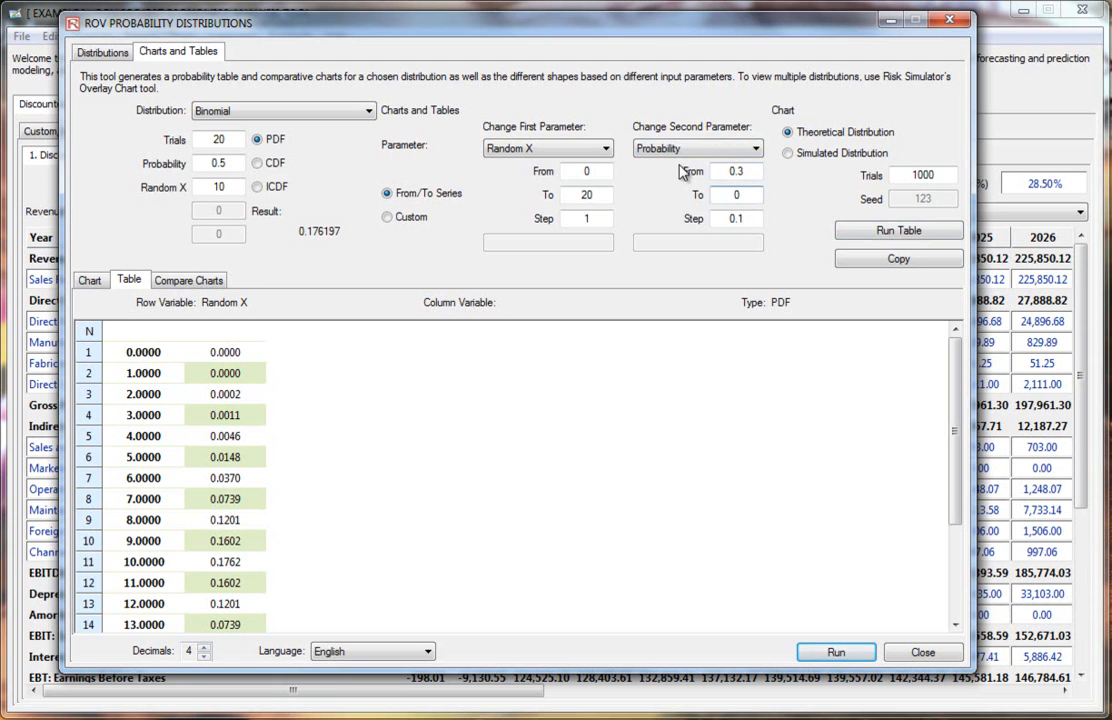
key(Tab)
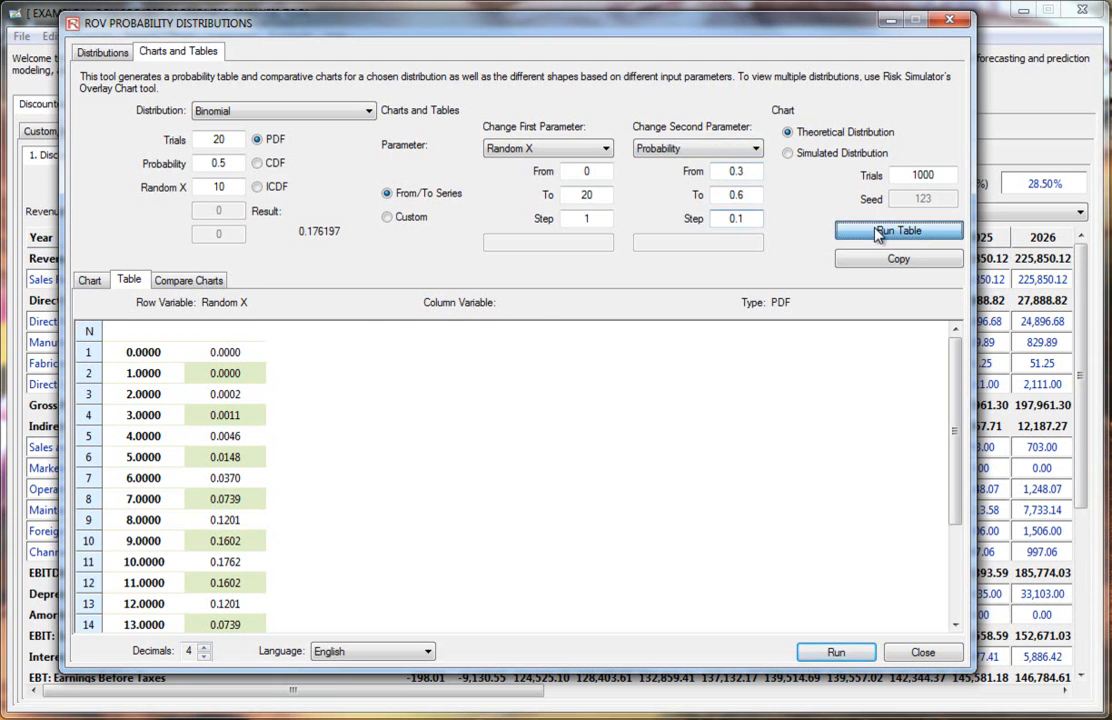
click(880, 233)
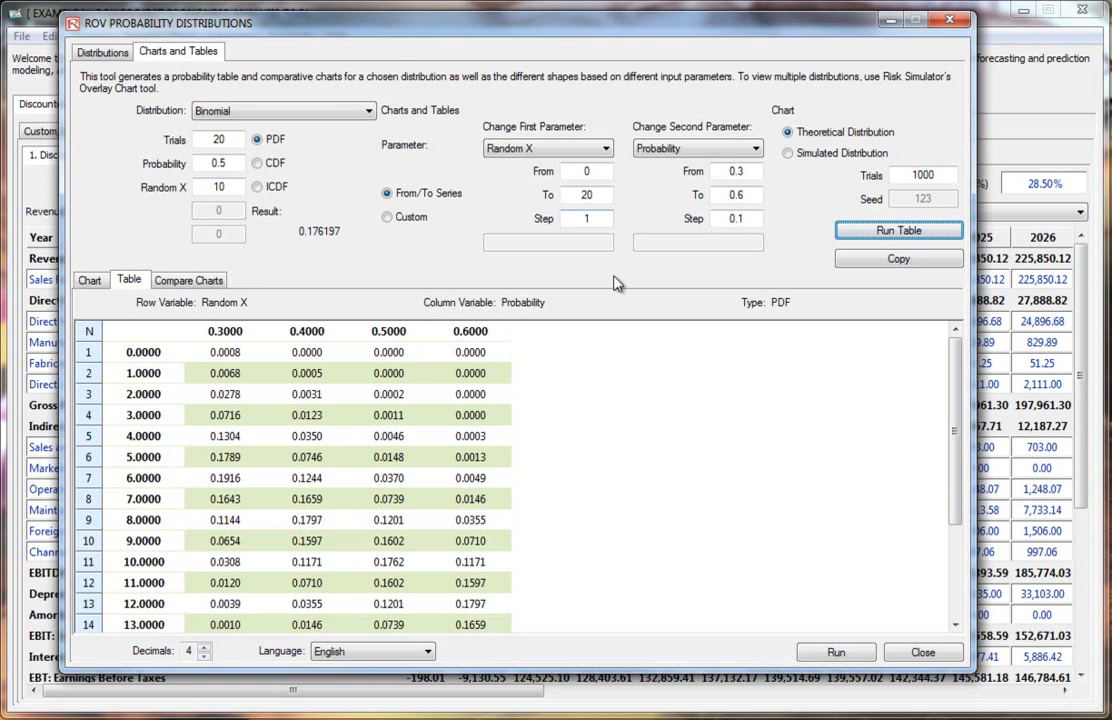
click(273, 108)
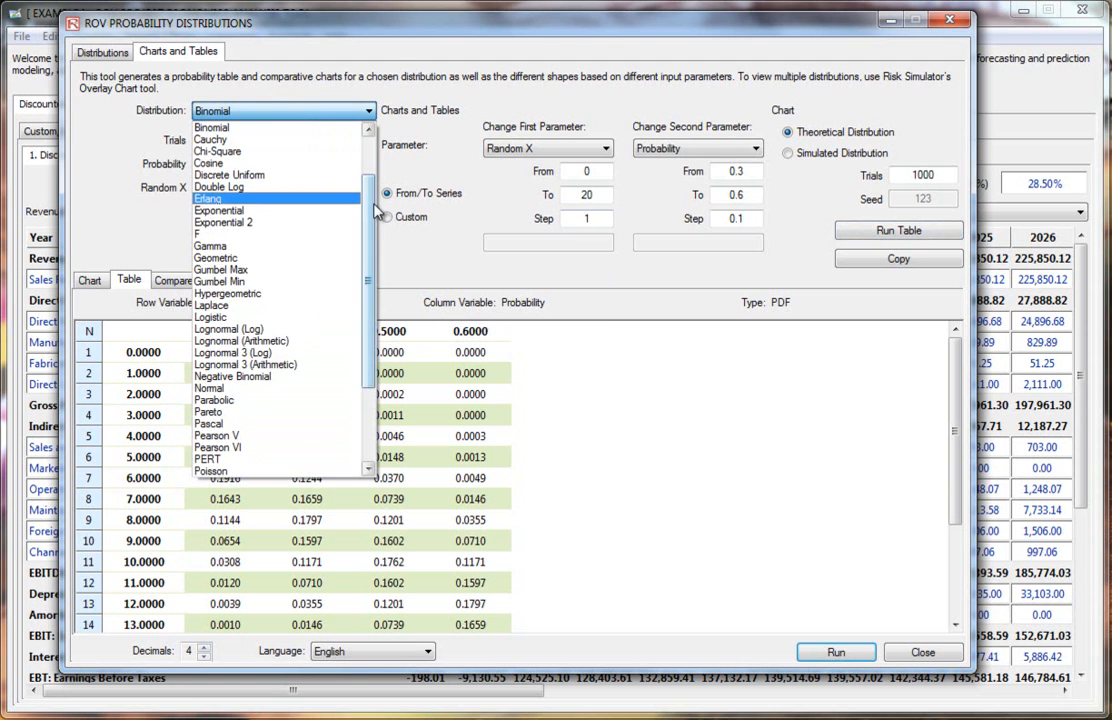
scroll(280, 200, up, 2)
click(84, 242)
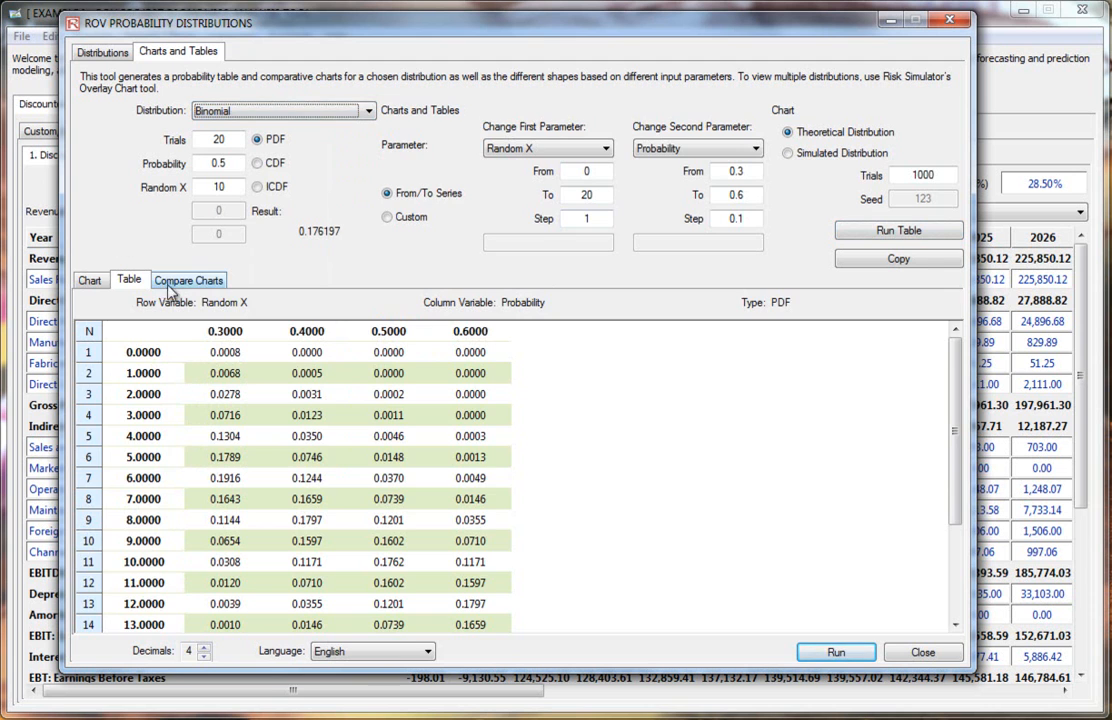
Step: Open the chart comparison view and add a Beta distribution with Alpha 2 and Beta 5
click(190, 281)
click(129, 281)
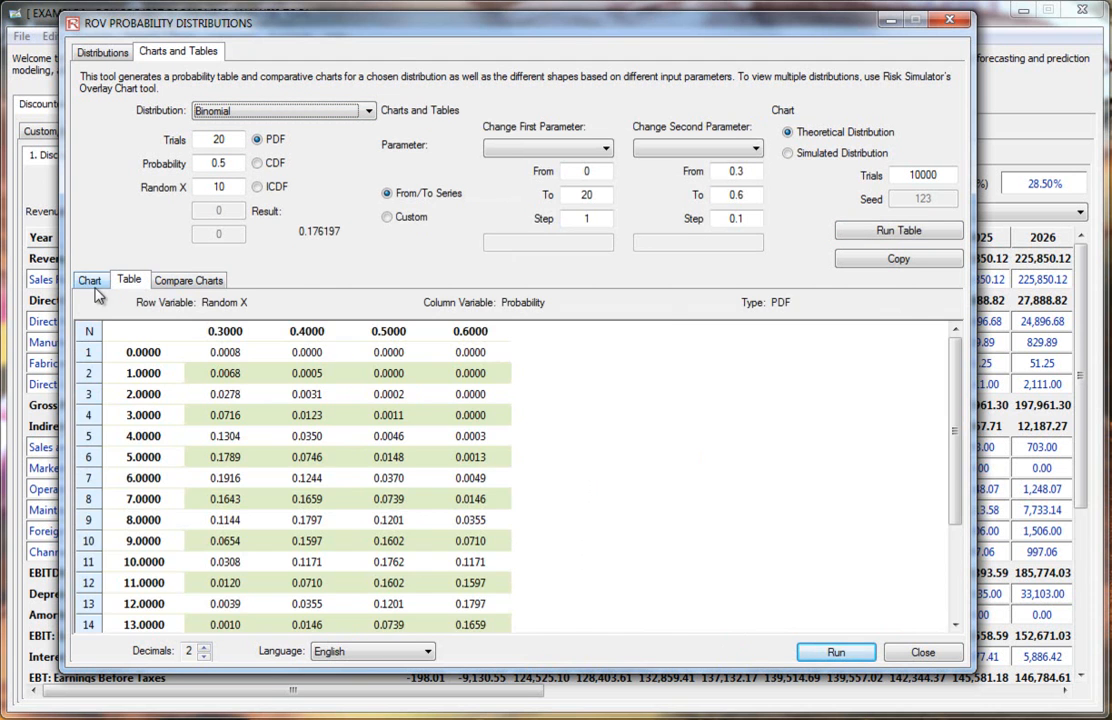
click(90, 281)
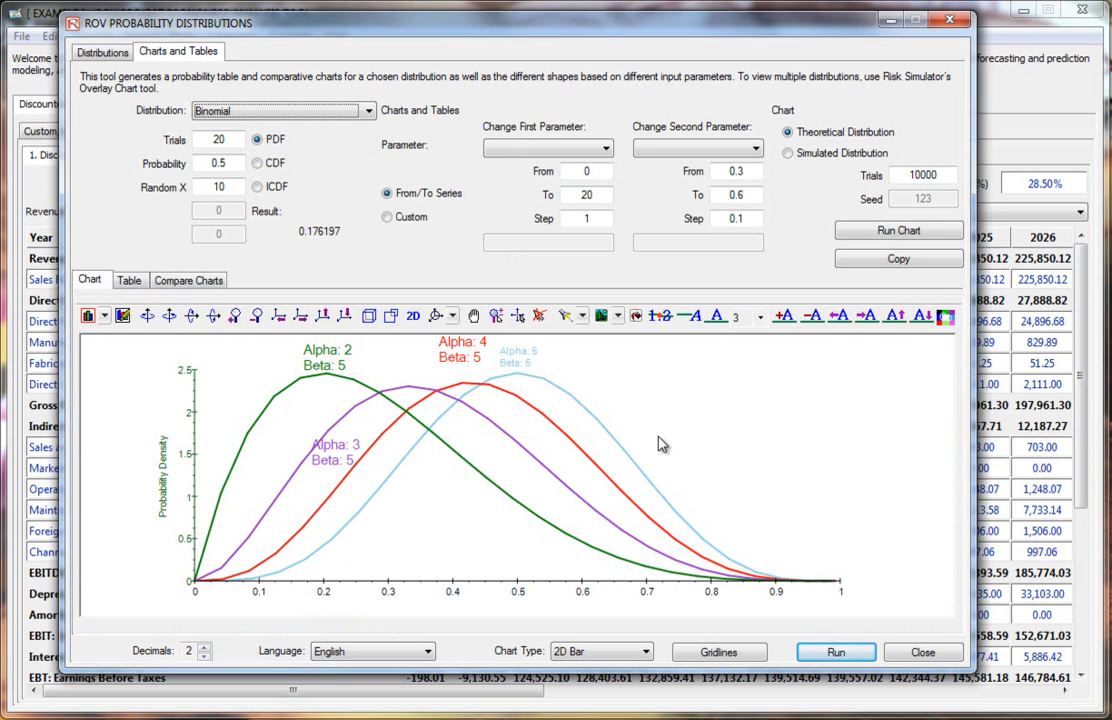
click(194, 283)
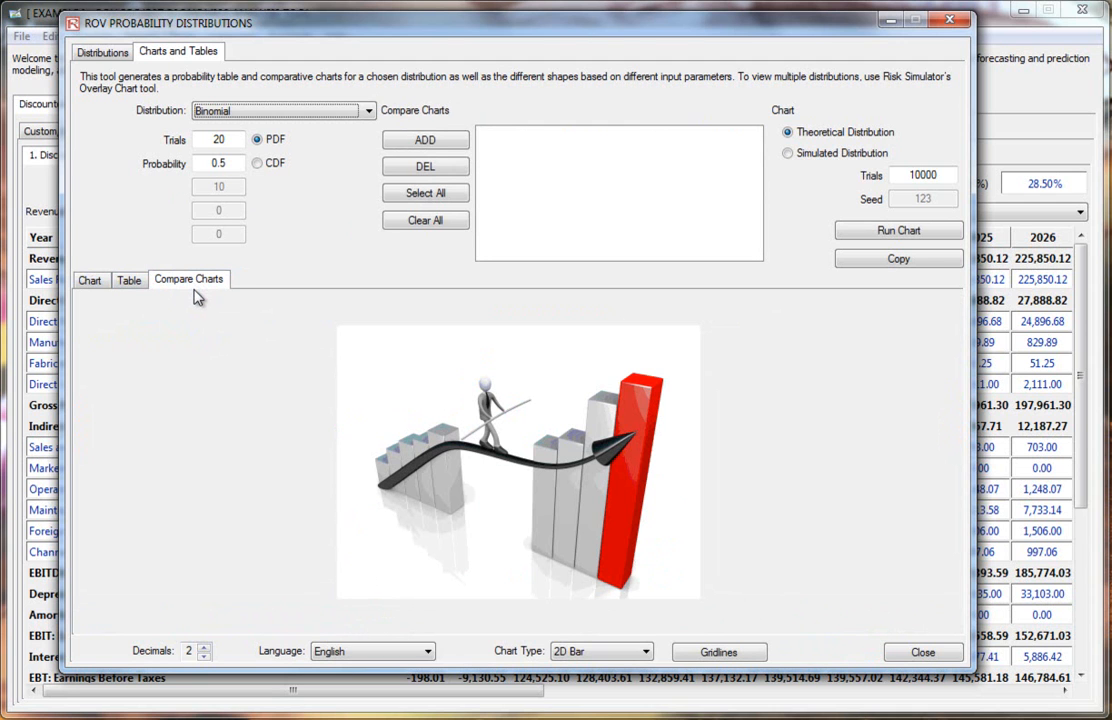
click(284, 110)
scroll(372, 165, up, 2)
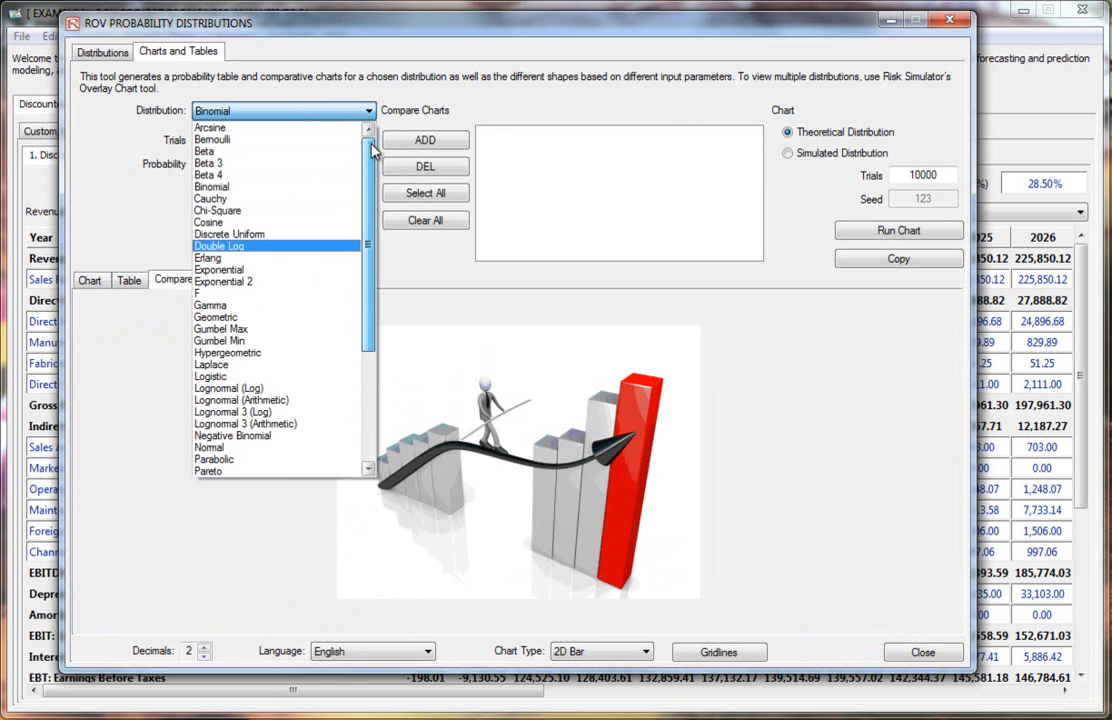
click(228, 152)
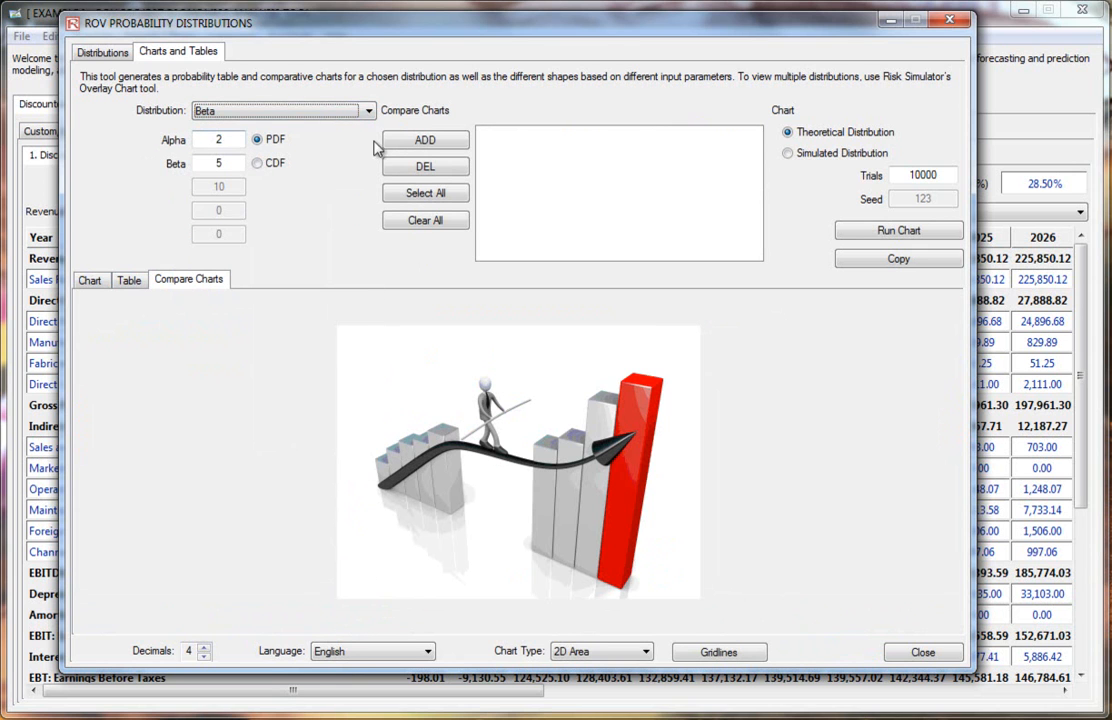
click(423, 140)
Step: Add an Exponential distribution with Lambda 1.2 to the comparison chart
click(322, 108)
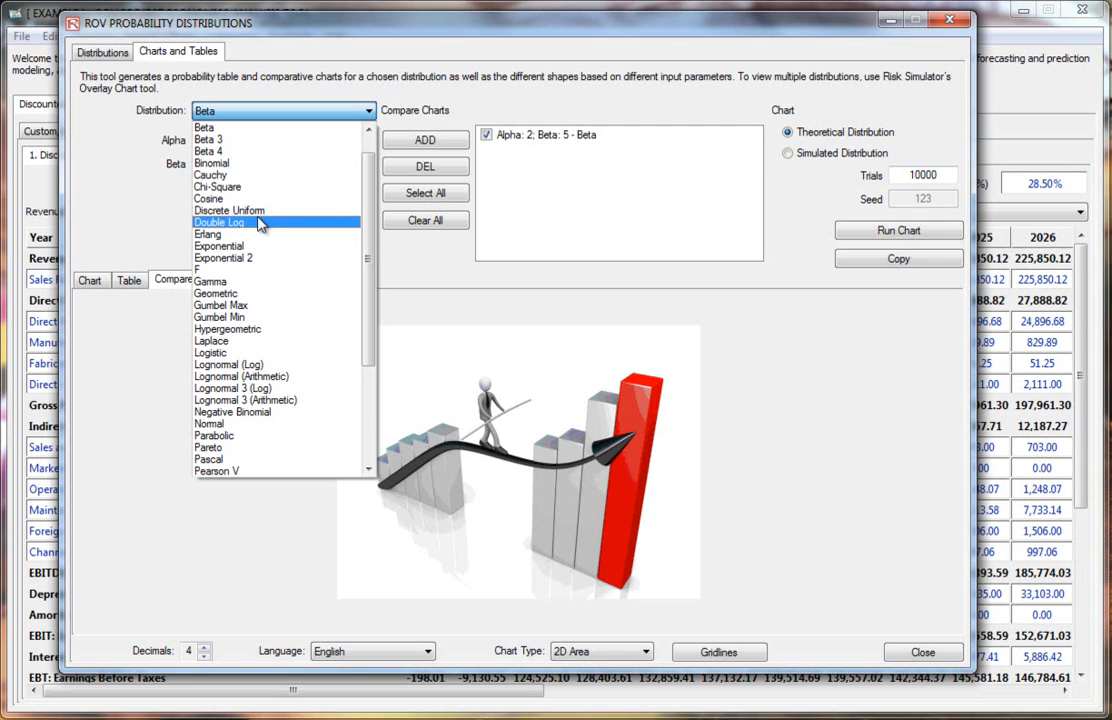
click(251, 248)
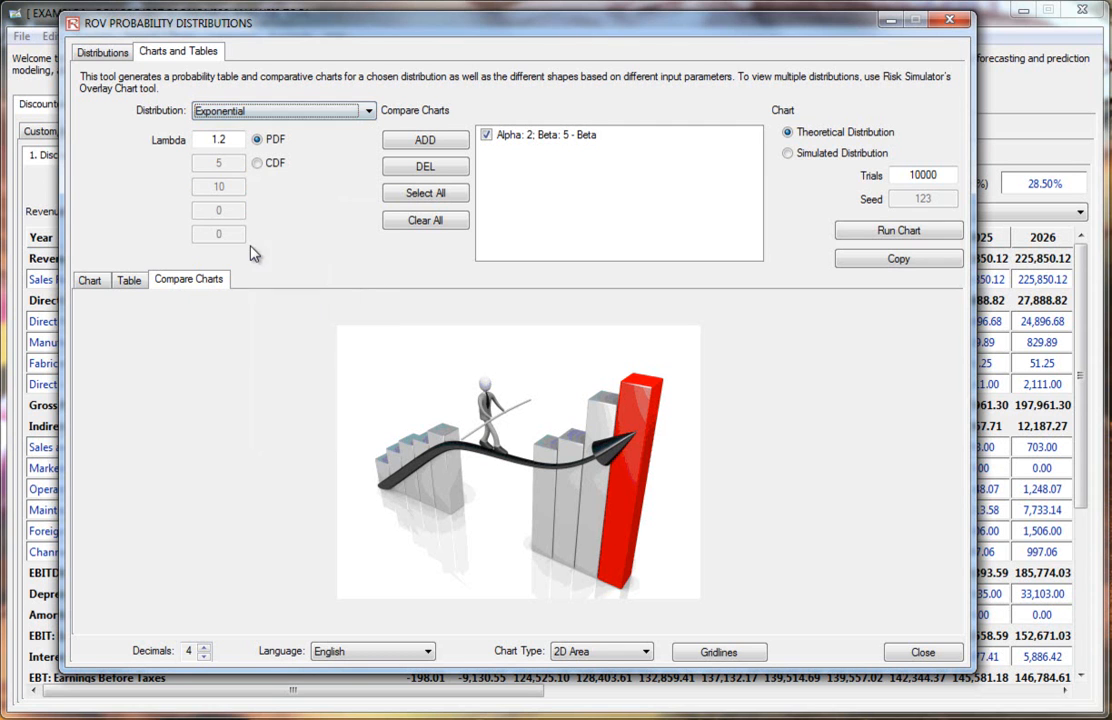
click(425, 140)
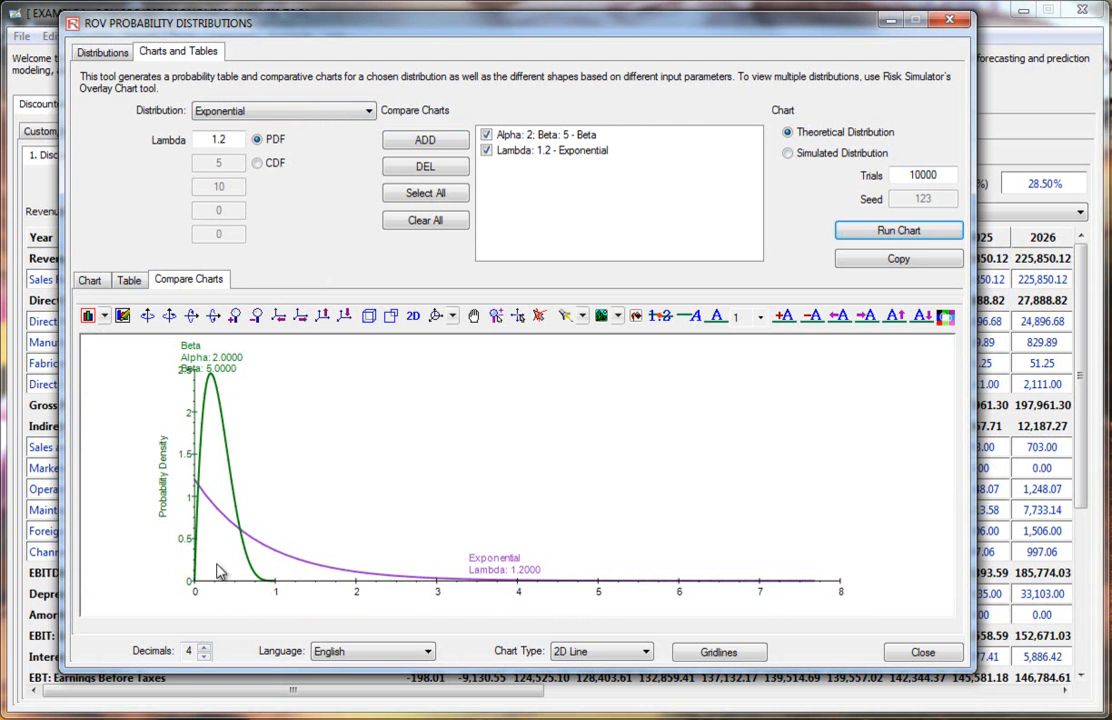
Step: Set the comparison chart decimals to 0 and shift the Beta curve's label to the right
click(205, 656)
click(205, 656)
click(205, 656)
click(205, 656)
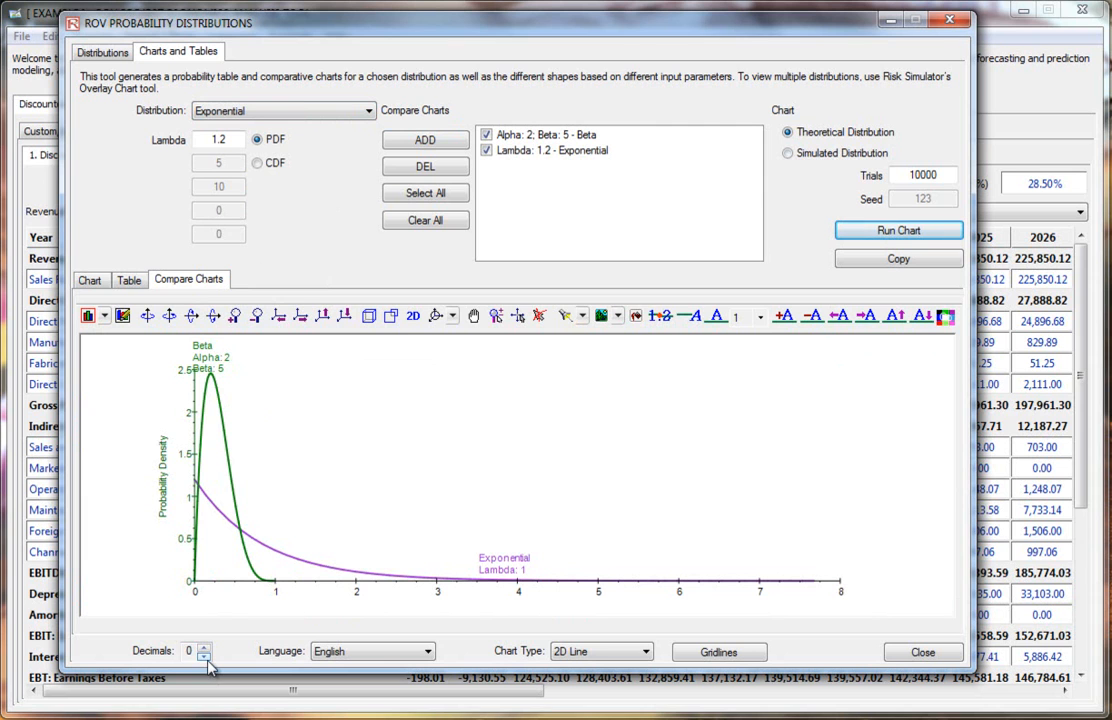
click(846, 316)
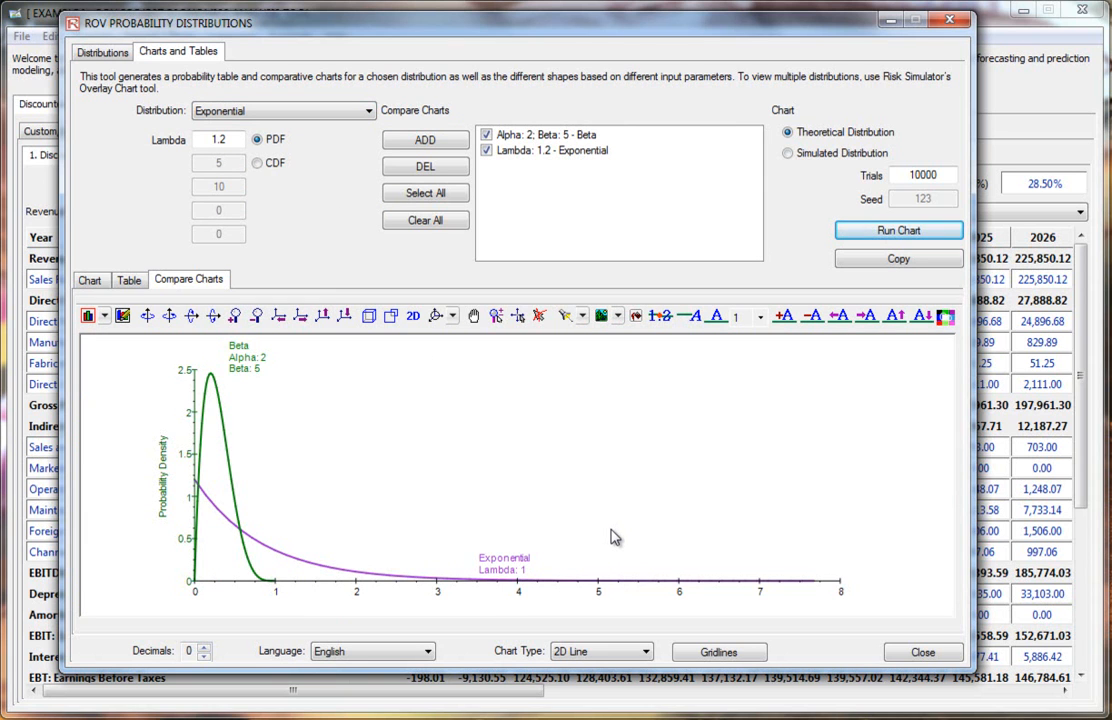
Step: Clear all comparison selections and try deleting the listed Beta and Exponential entries
click(428, 219)
click(540, 151)
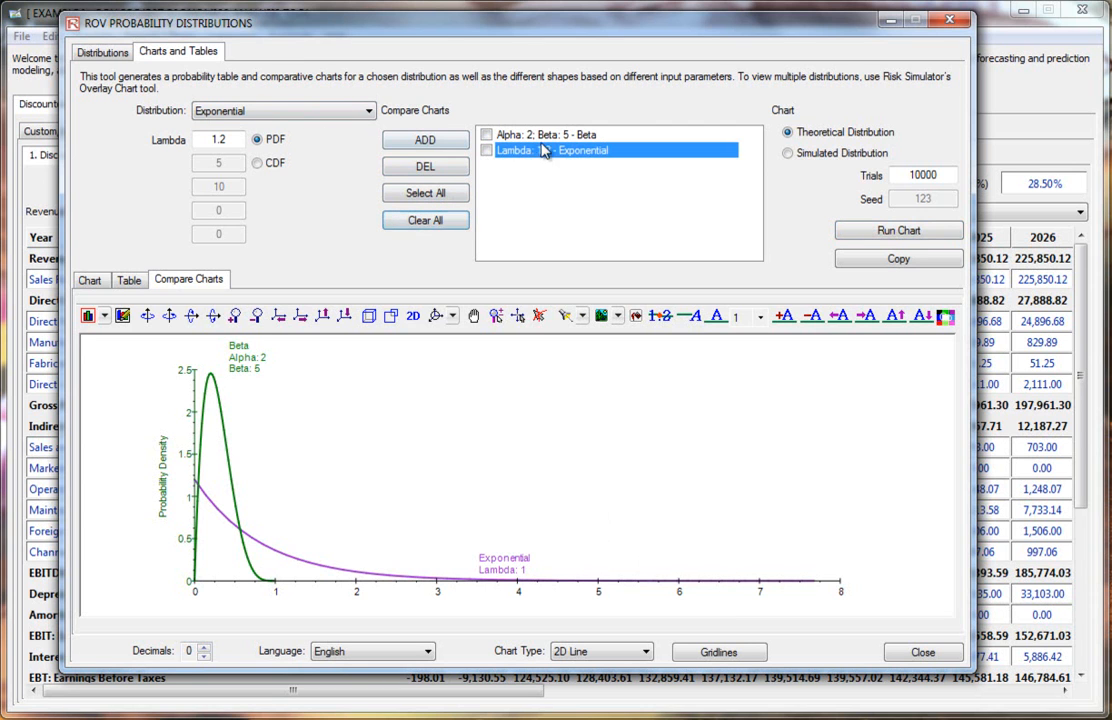
click(425, 166)
click(538, 136)
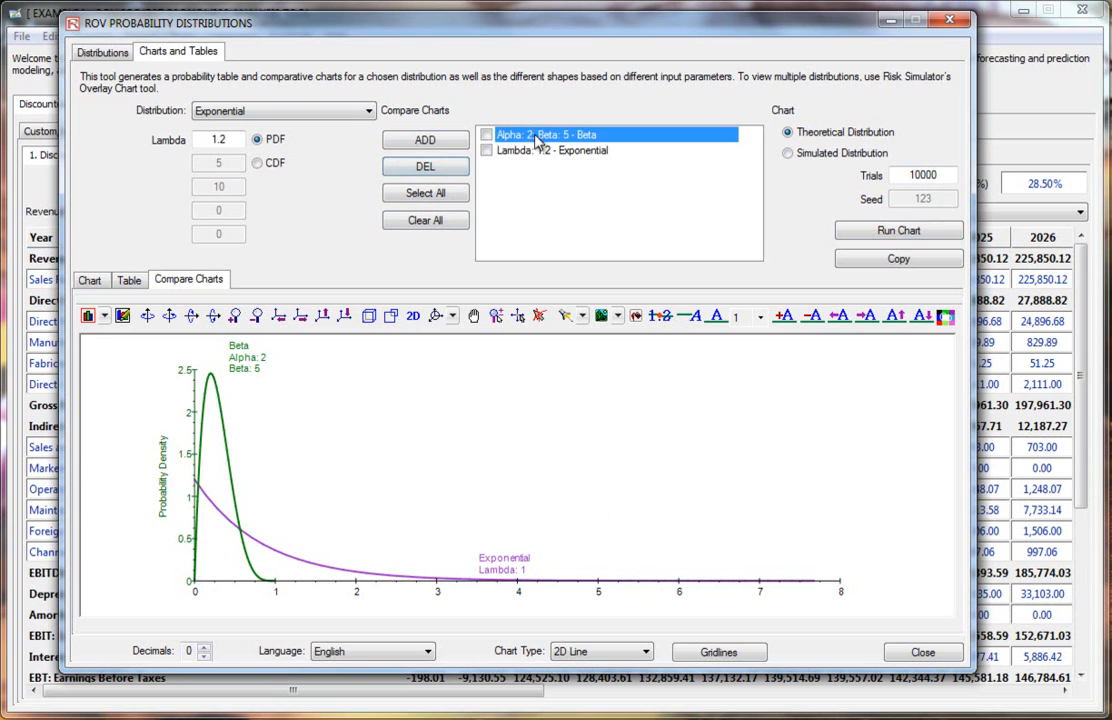
click(535, 150)
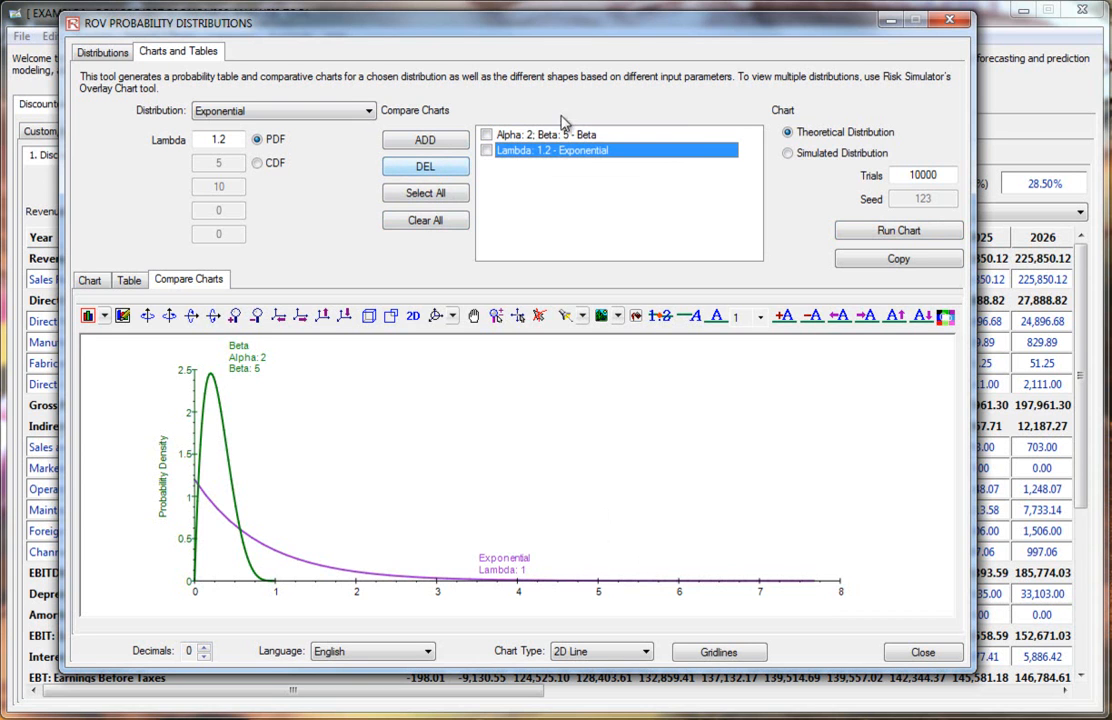
click(455, 168)
click(498, 136)
click(450, 168)
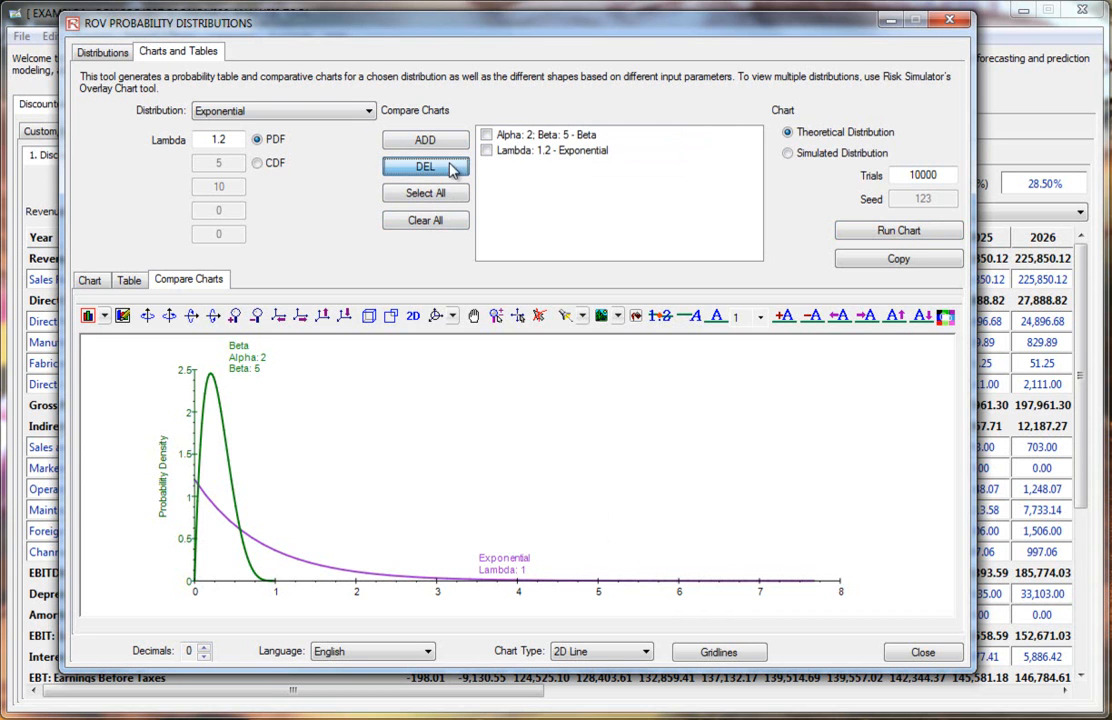
click(503, 138)
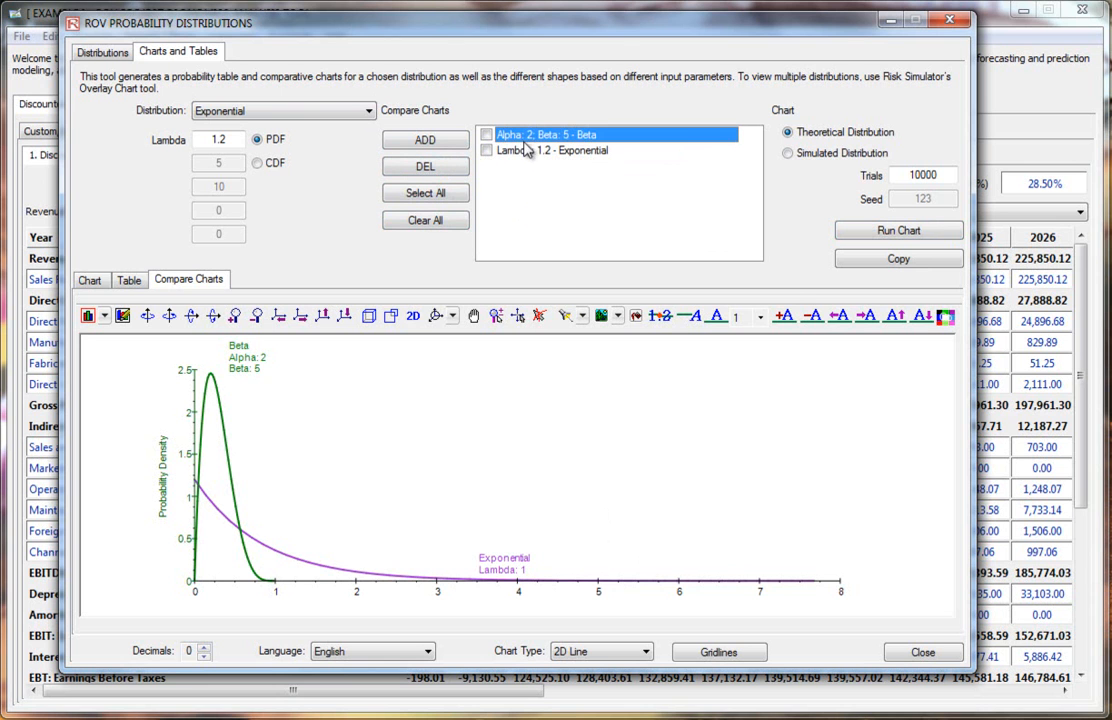
Step: Return to the distributions list and close the ROV Probability Distributions tool
click(116, 55)
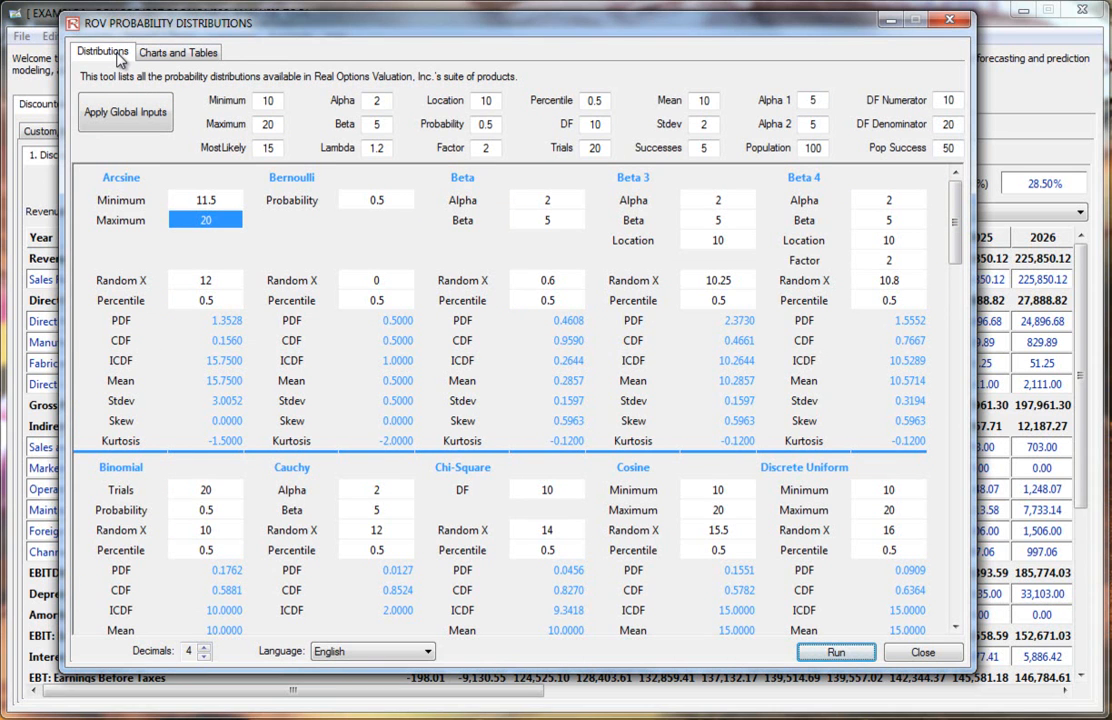
click(958, 21)
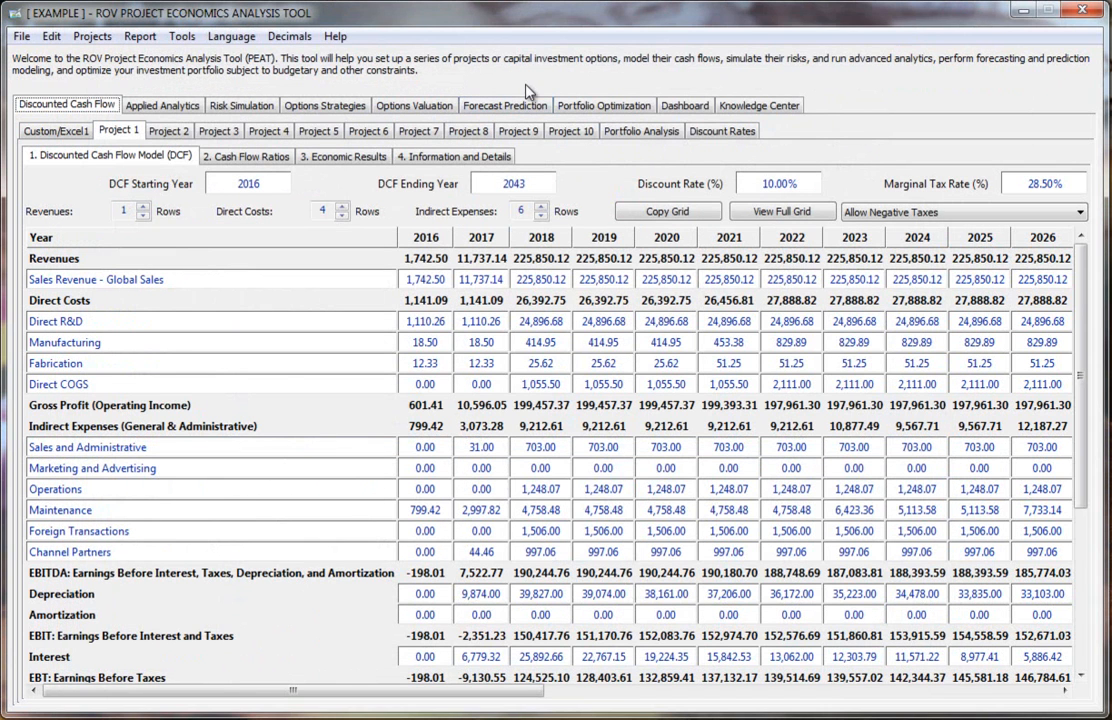
Step: Open the Options Strategies tab and load the Saudi Aramco - RT Asphalt EX vs IM (Ras Tanura) example tree
click(178, 36)
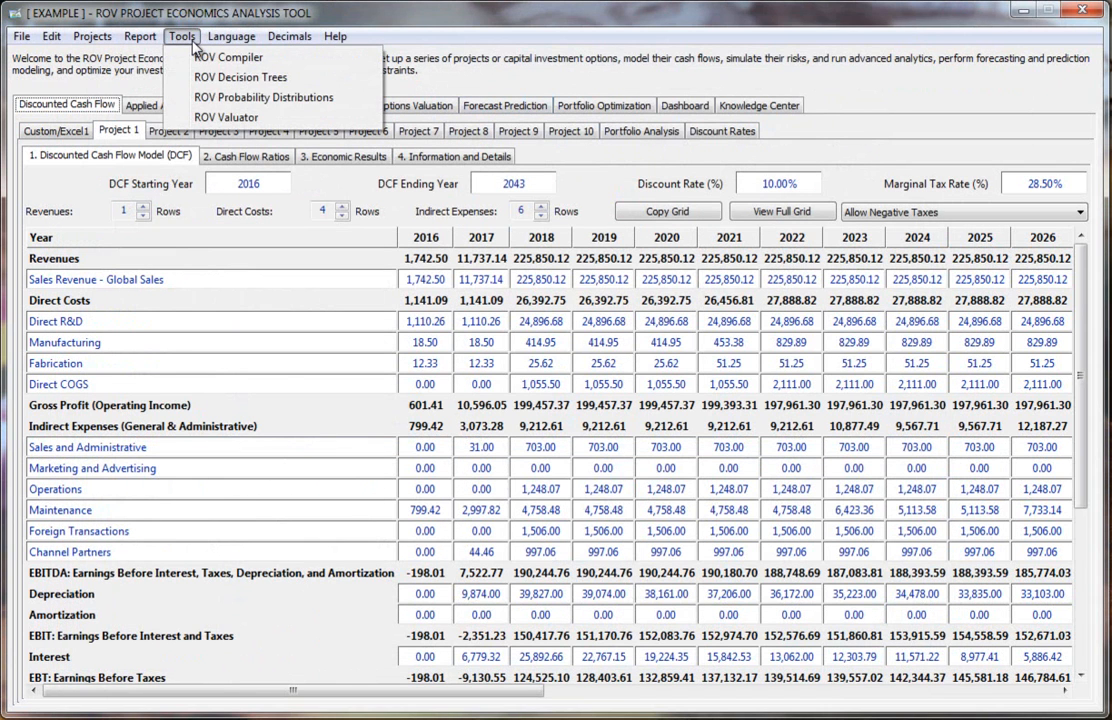
click(310, 84)
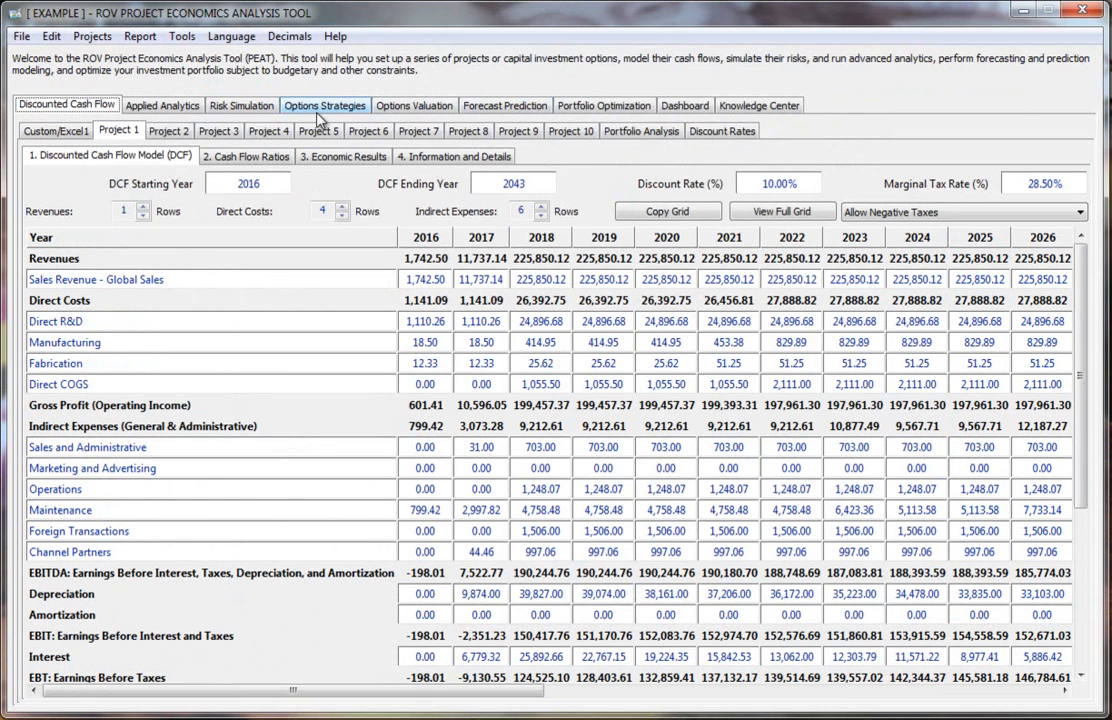
click(36, 133)
mouse_move(109, 337)
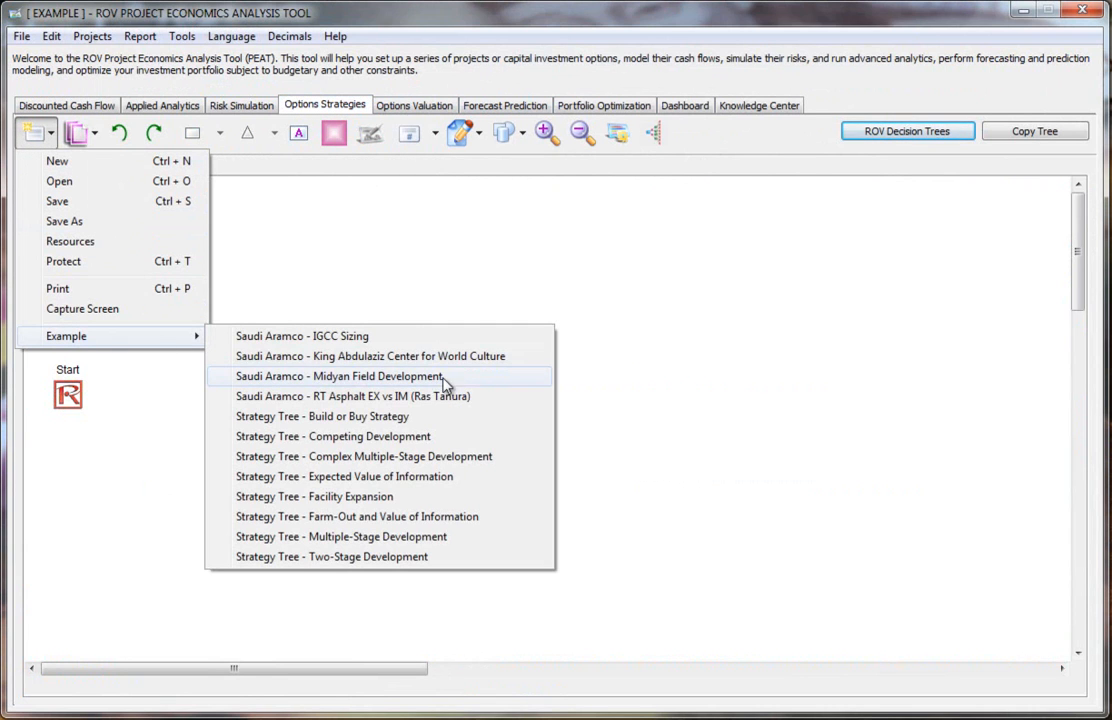
click(440, 398)
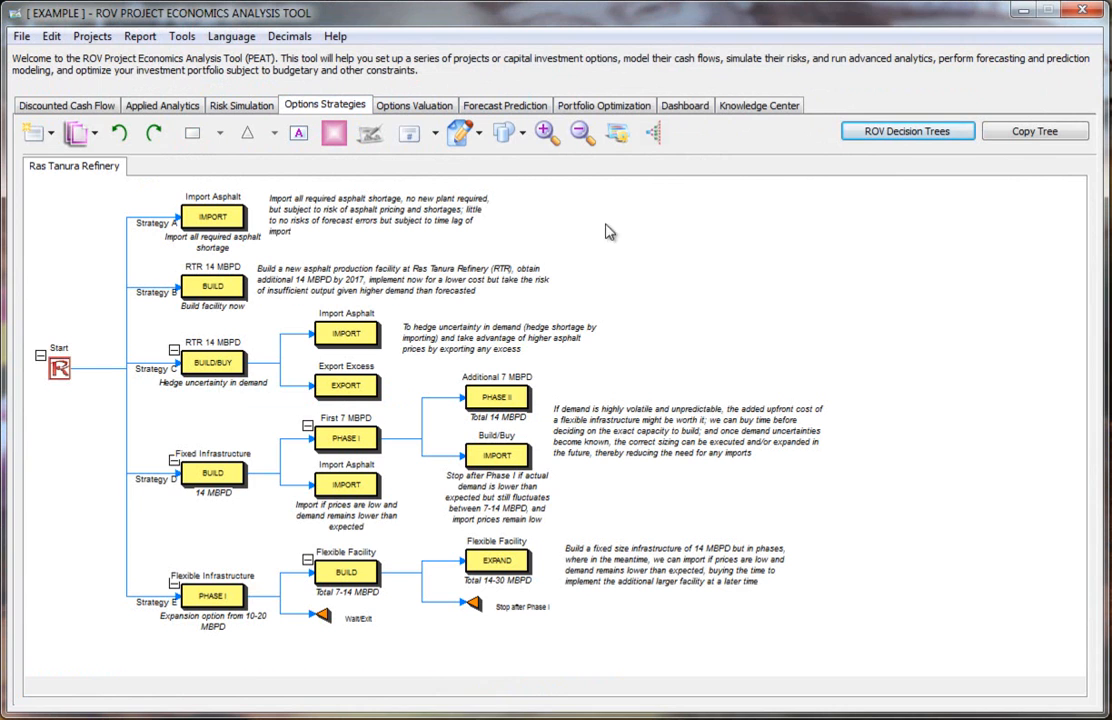
click(545, 135)
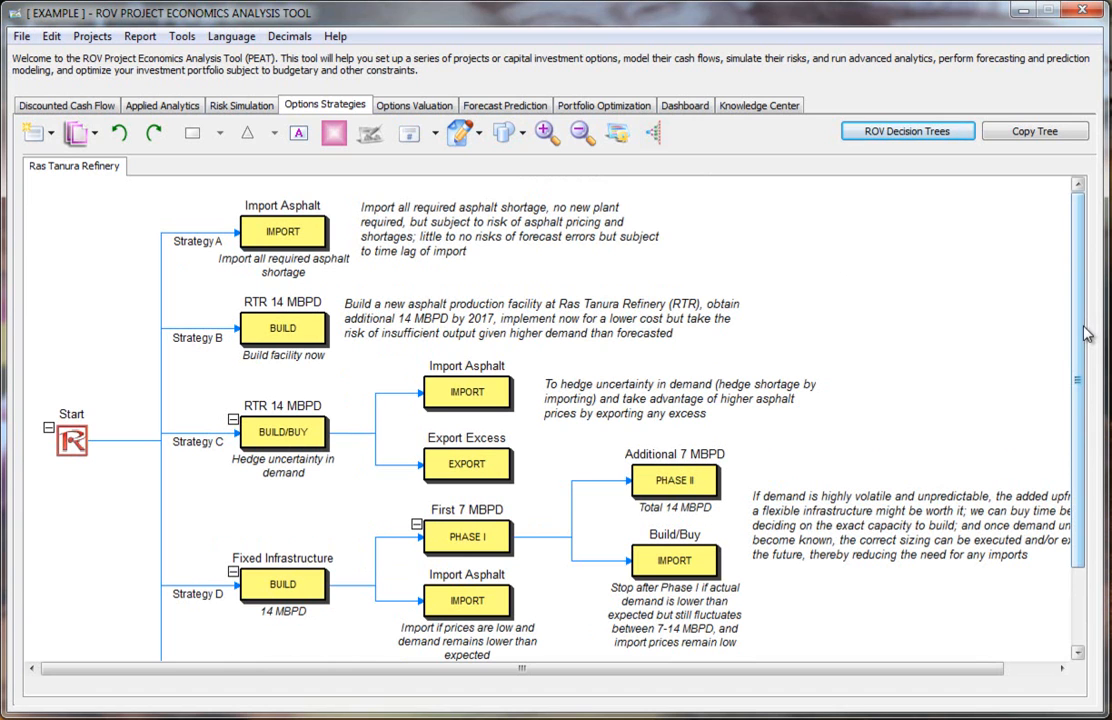
Step: Open the ROV Valuator tool, reposition its window and review the language choices
click(182, 36)
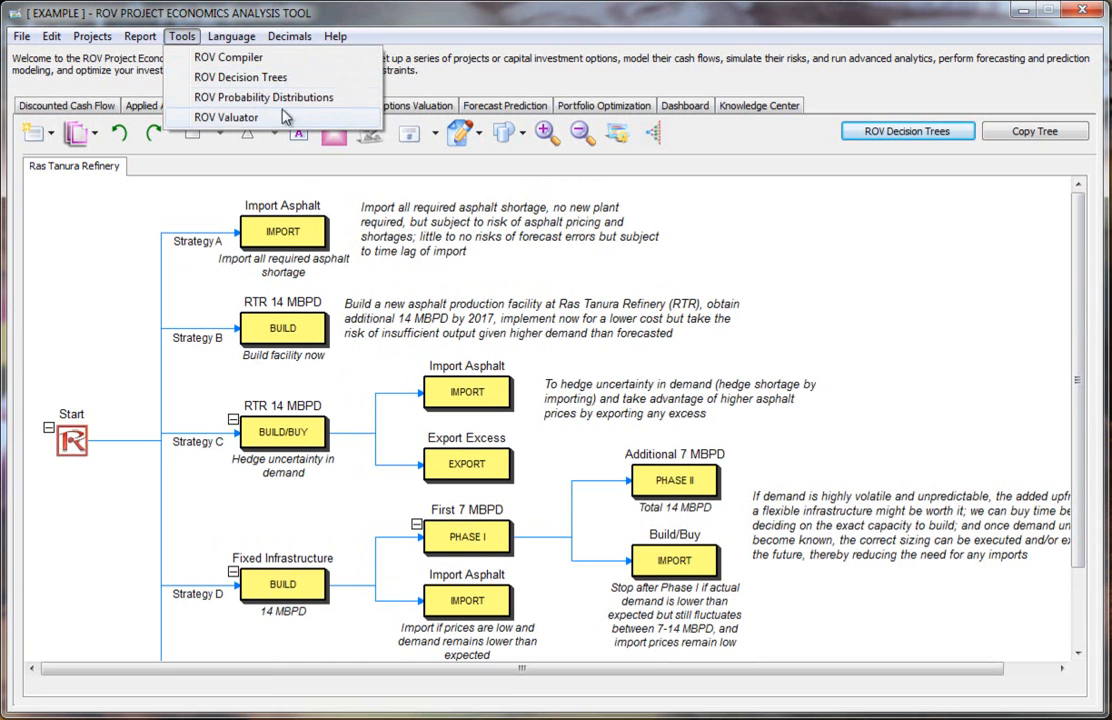
click(245, 122)
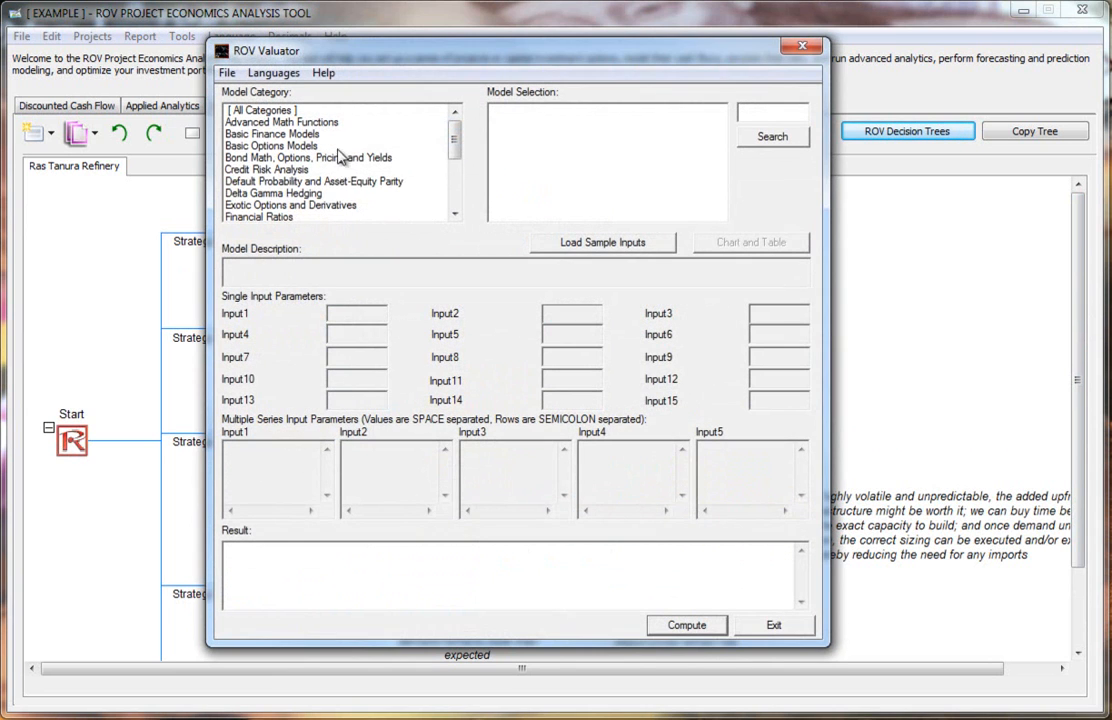
drag(355, 62, 341, 65)
click(268, 79)
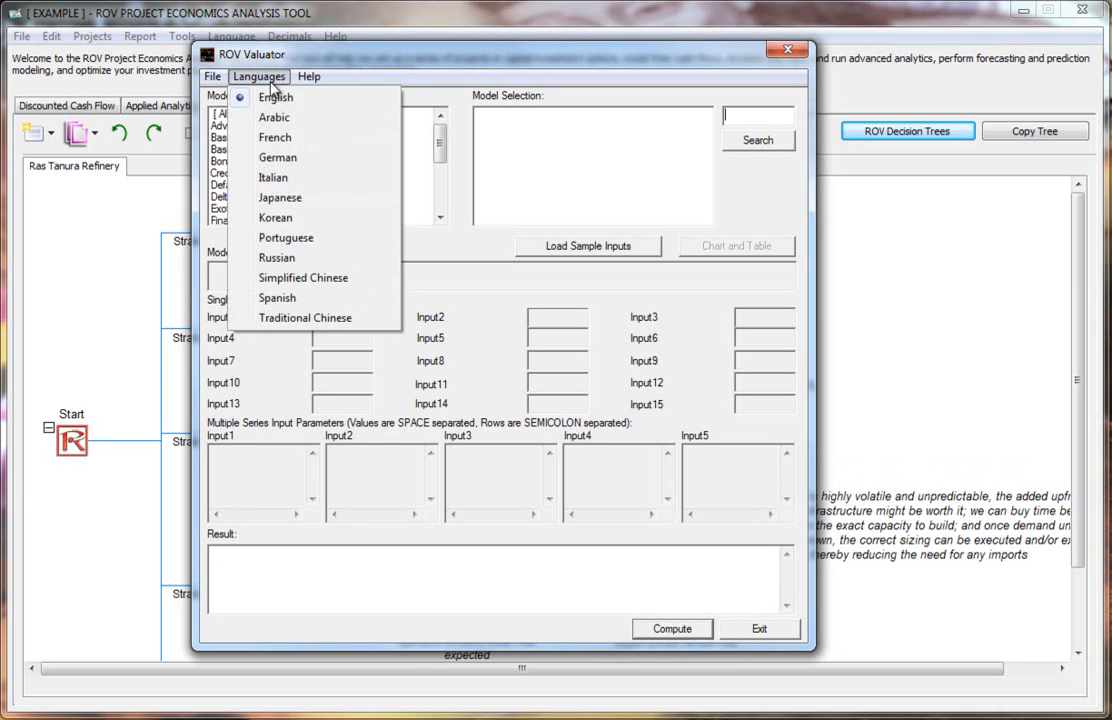
click(272, 50)
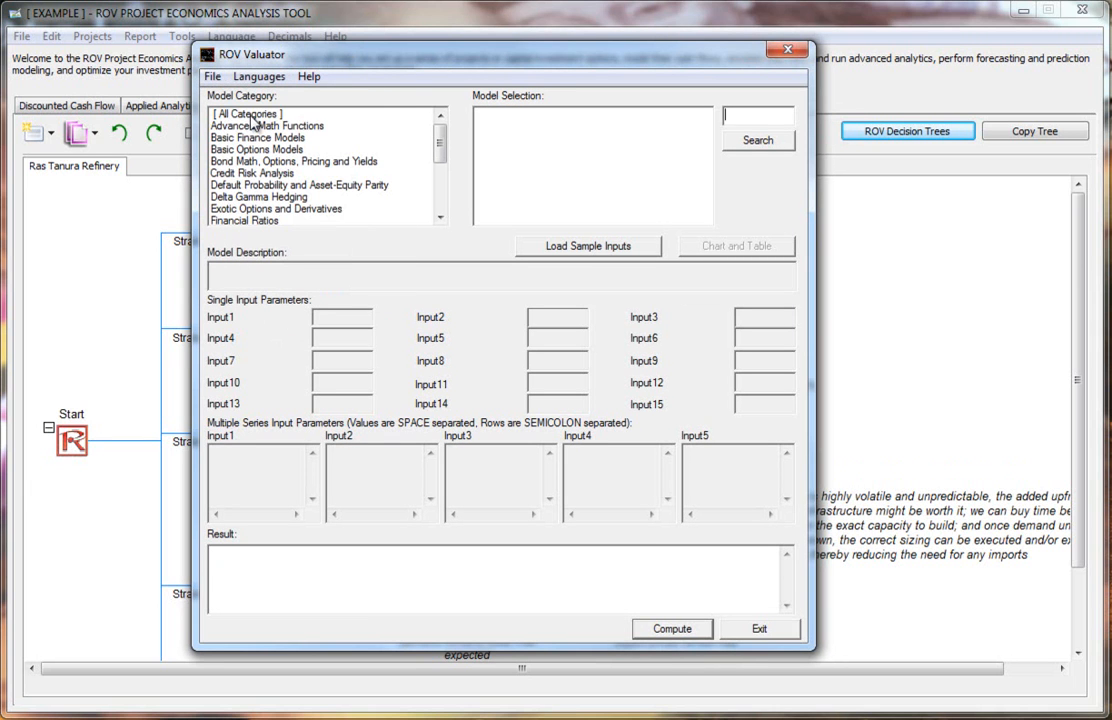
Step: Show all model categories, load sample inputs and select the AEP Required Return on Debt model
click(250, 114)
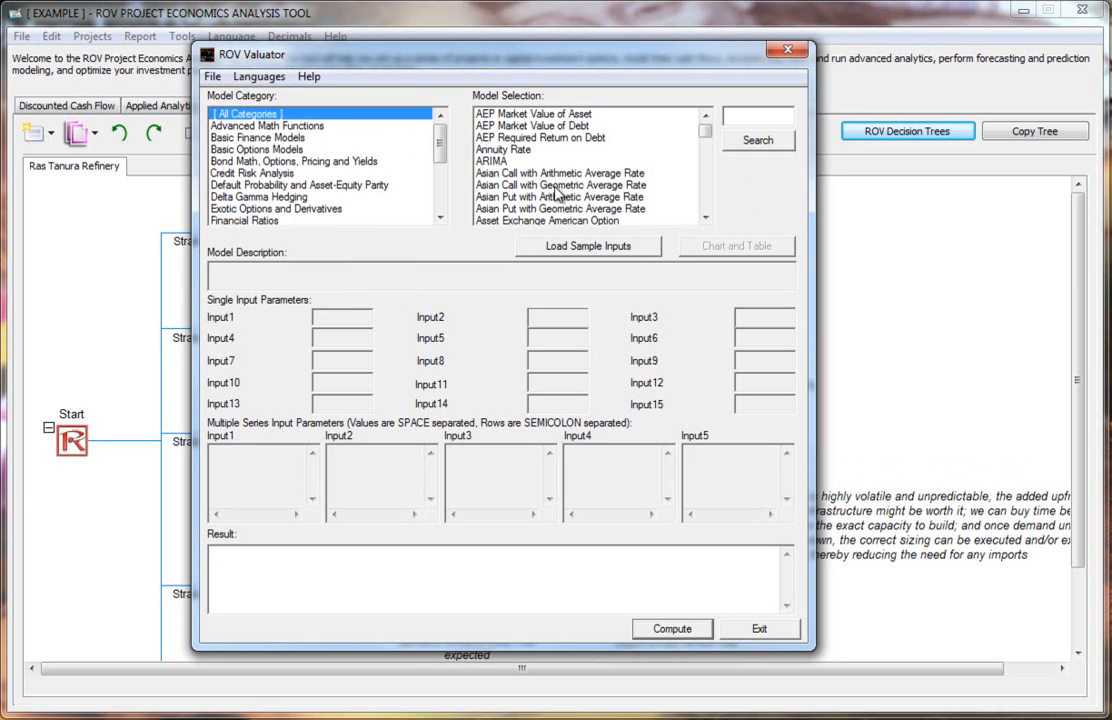
click(611, 252)
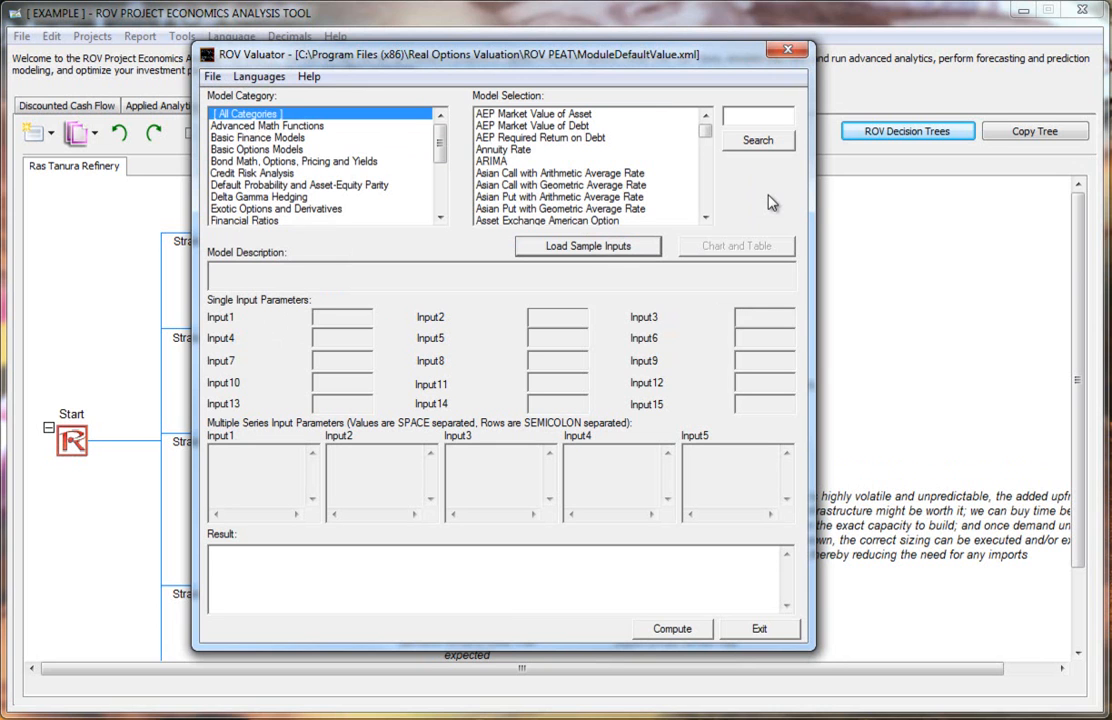
click(486, 116)
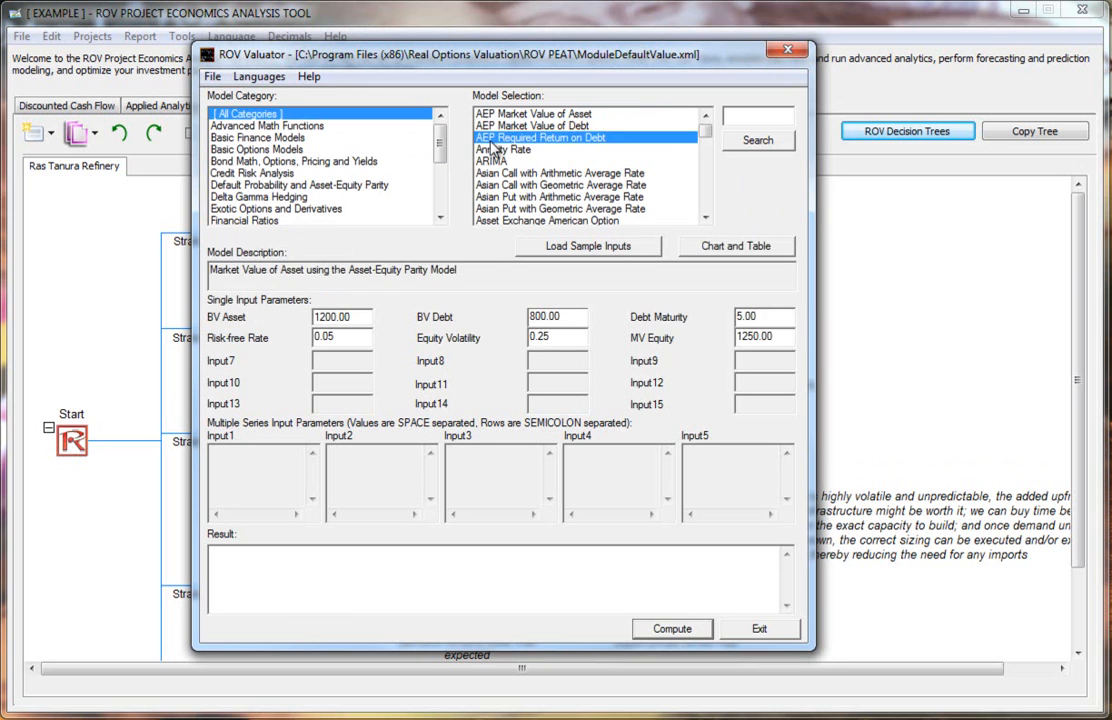
Step: Browse the model list and the Advanced Math, Basic Finance, Basic Options and Bond Math model categories
click(497, 173)
drag(705, 130, 613, 112)
click(562, 112)
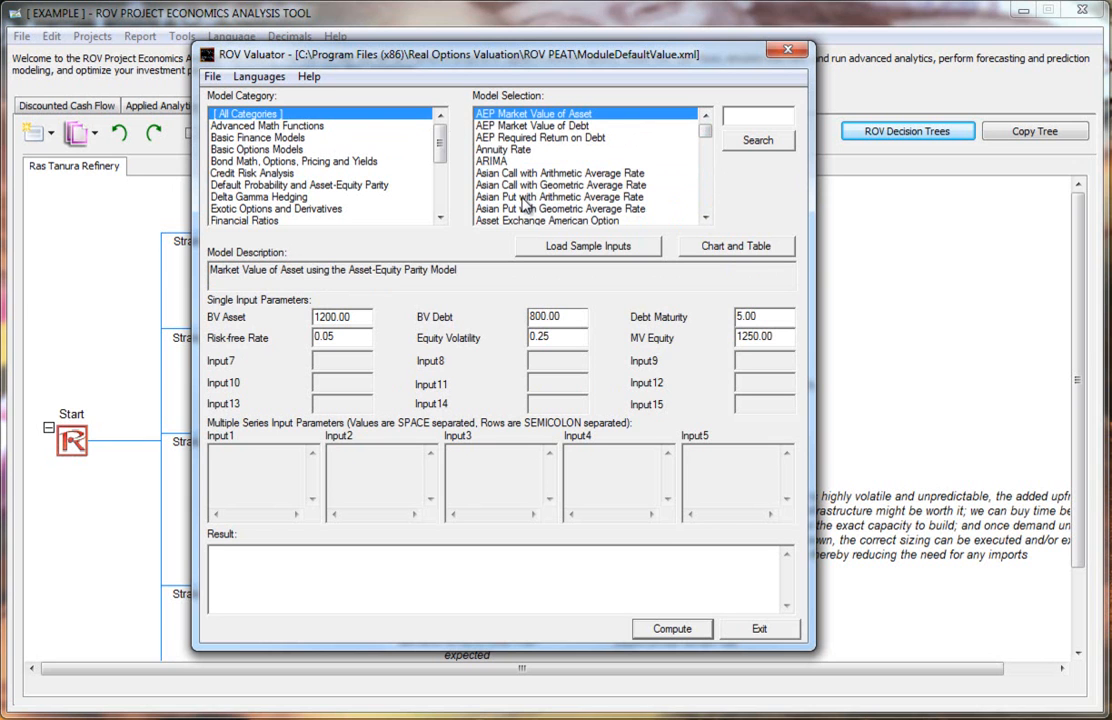
click(256, 139)
click(259, 150)
click(264, 162)
click(278, 127)
click(266, 138)
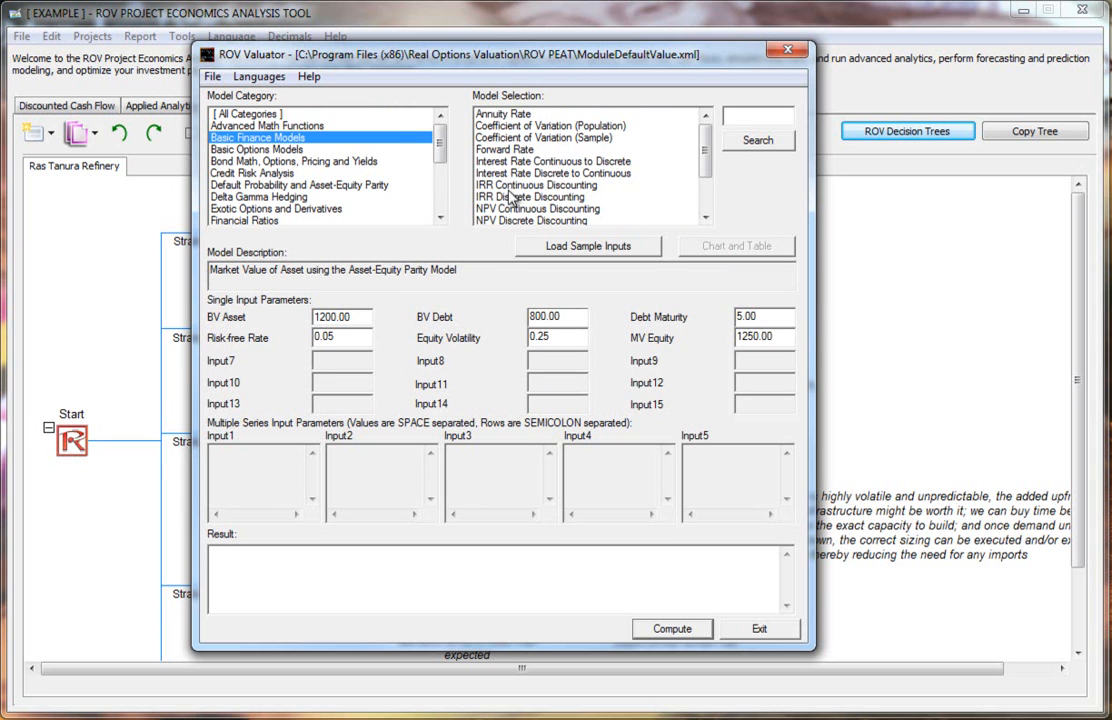
drag(705, 158, 704, 212)
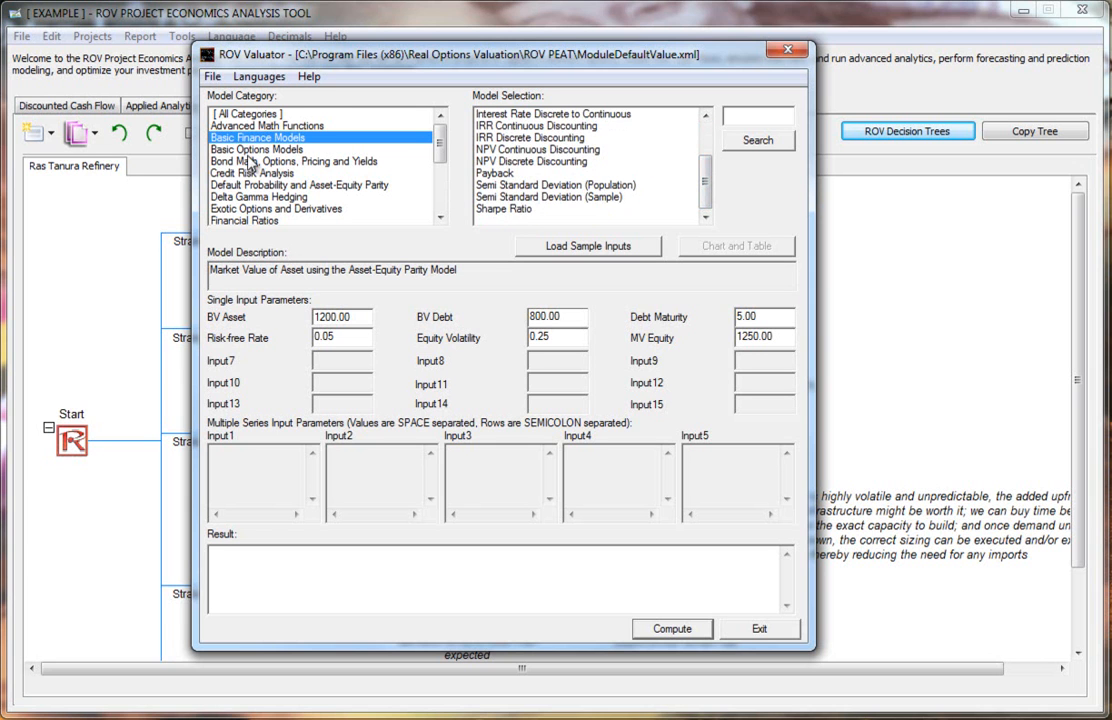
click(262, 160)
click(263, 150)
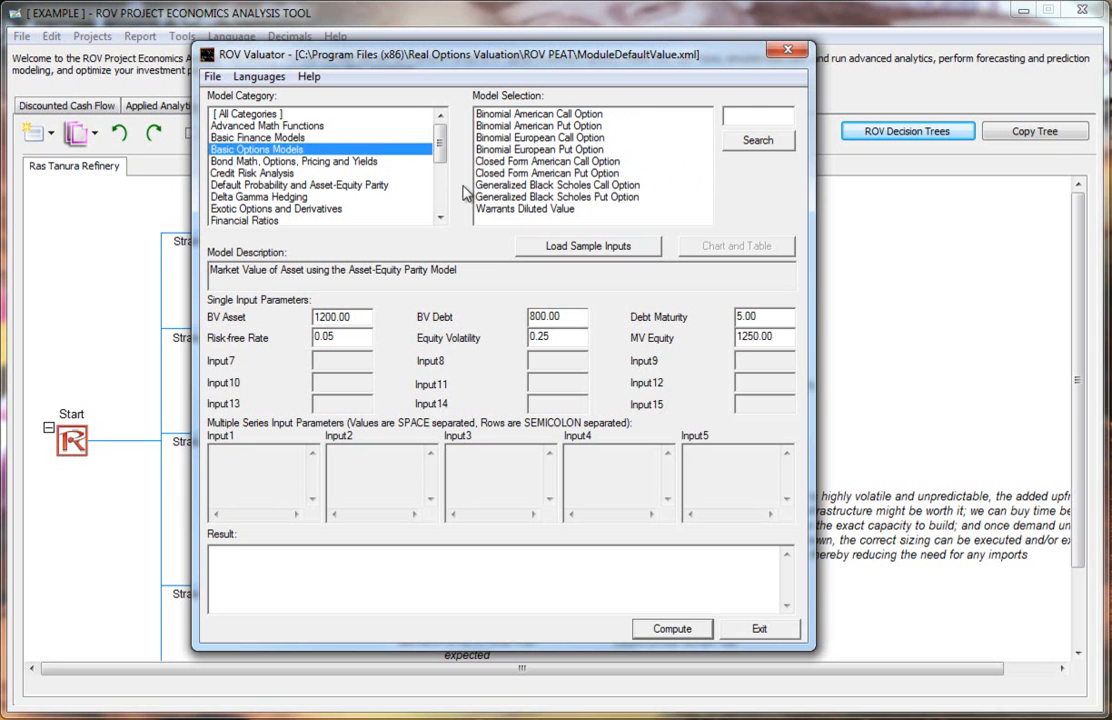
click(290, 161)
mouse_move(705, 143)
mouse_down()
mouse_move(699, 205)
mouse_move(700, 130)
mouse_up()
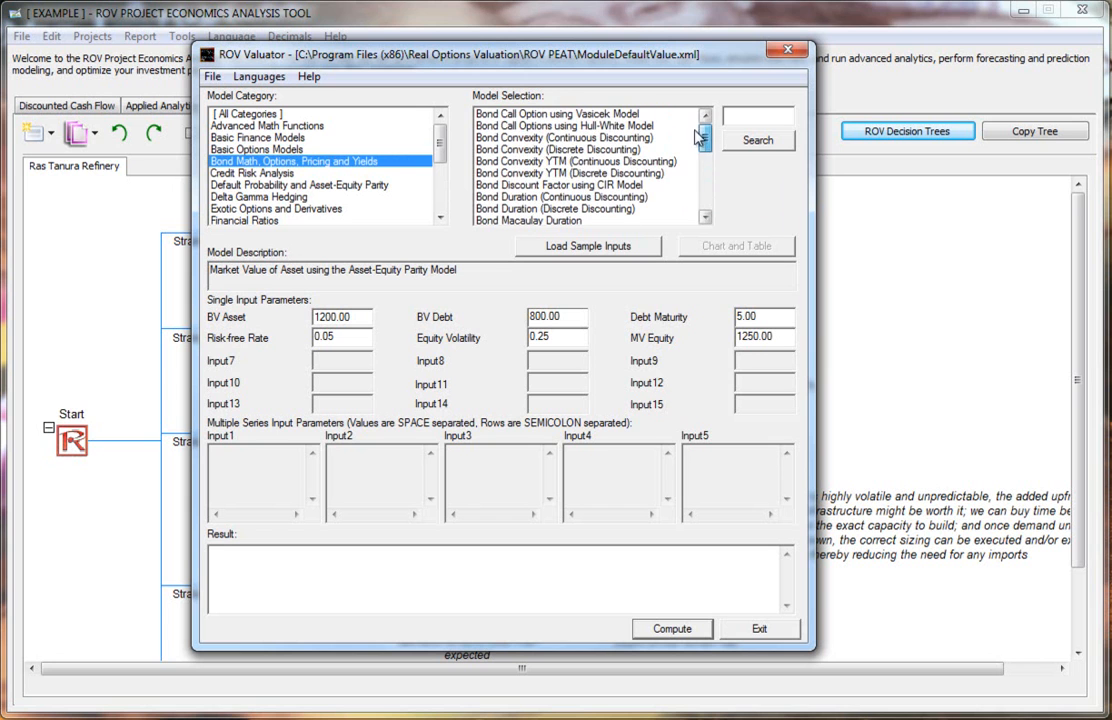
Step: Browse the Credit Risk, Default Probability, Delta Gamma and Exotic Options categories, selecting the Asset Exchange American Option model
click(222, 170)
key(Down)
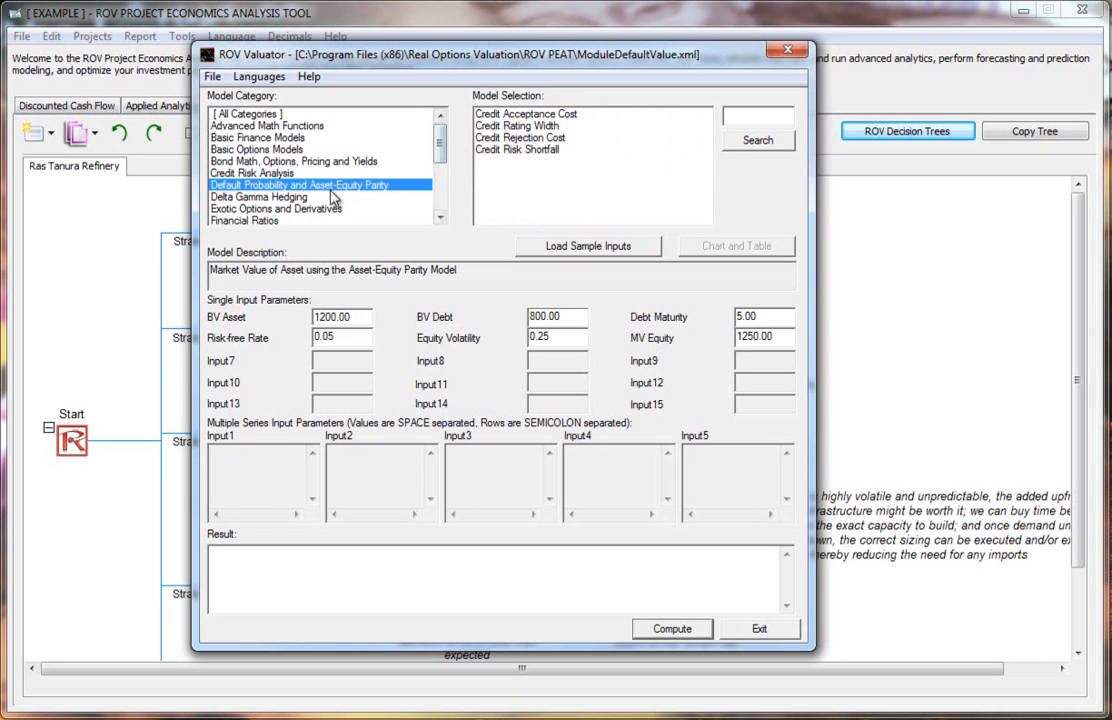
scroll(437, 167, down, 1)
scroll(437, 167, down, 1)
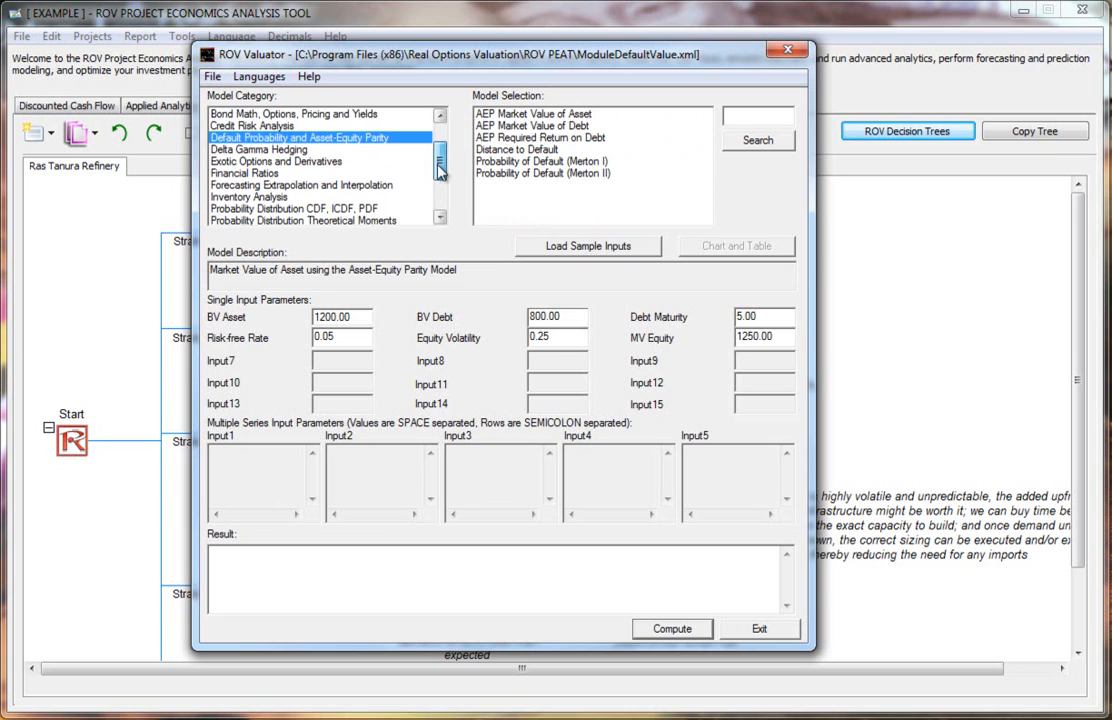
scroll(440, 172, down, 1)
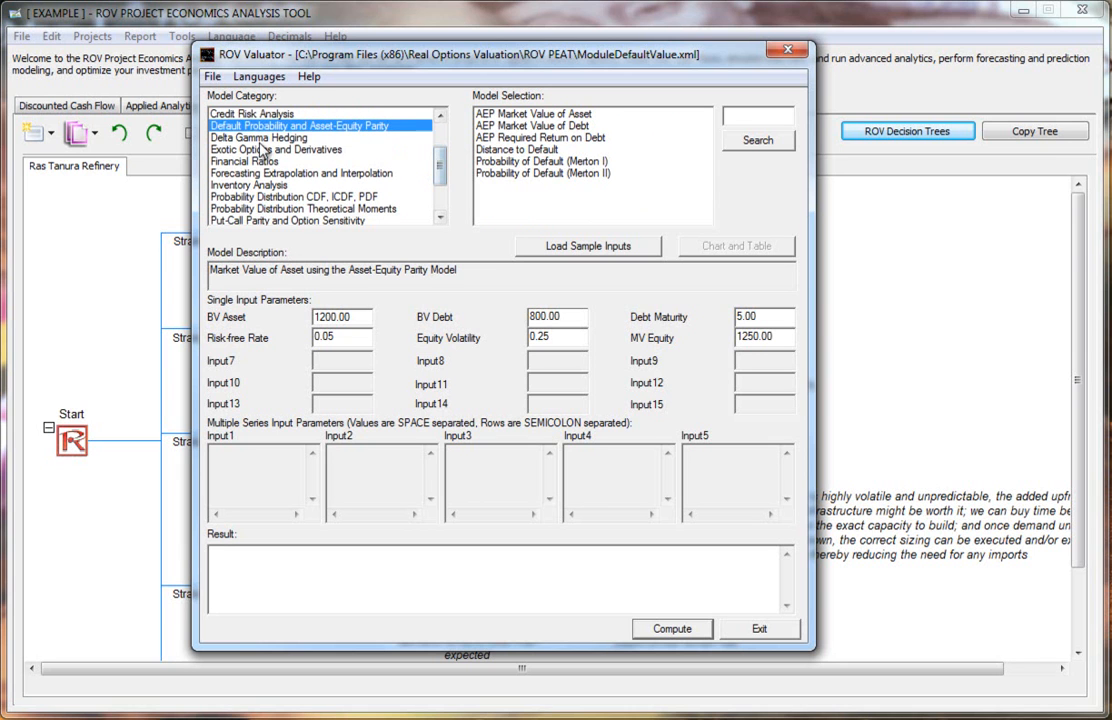
click(259, 139)
click(260, 148)
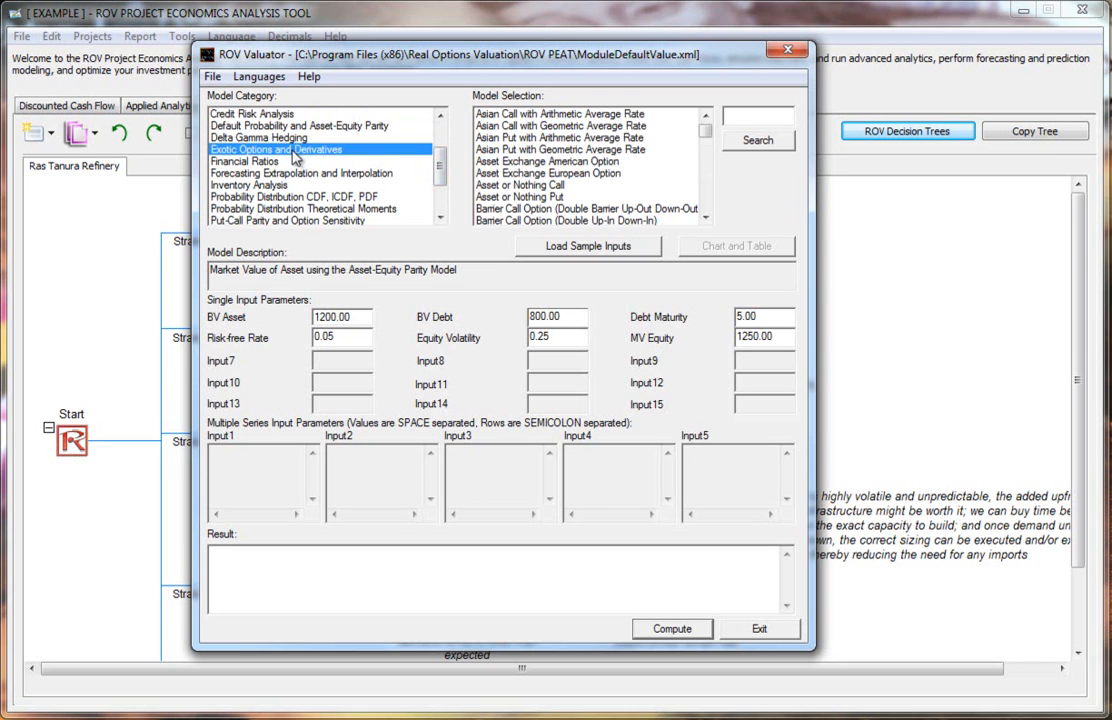
mouse_move(710, 143)
mouse_down()
mouse_move(703, 213)
mouse_move(705, 125)
mouse_up()
click(566, 164)
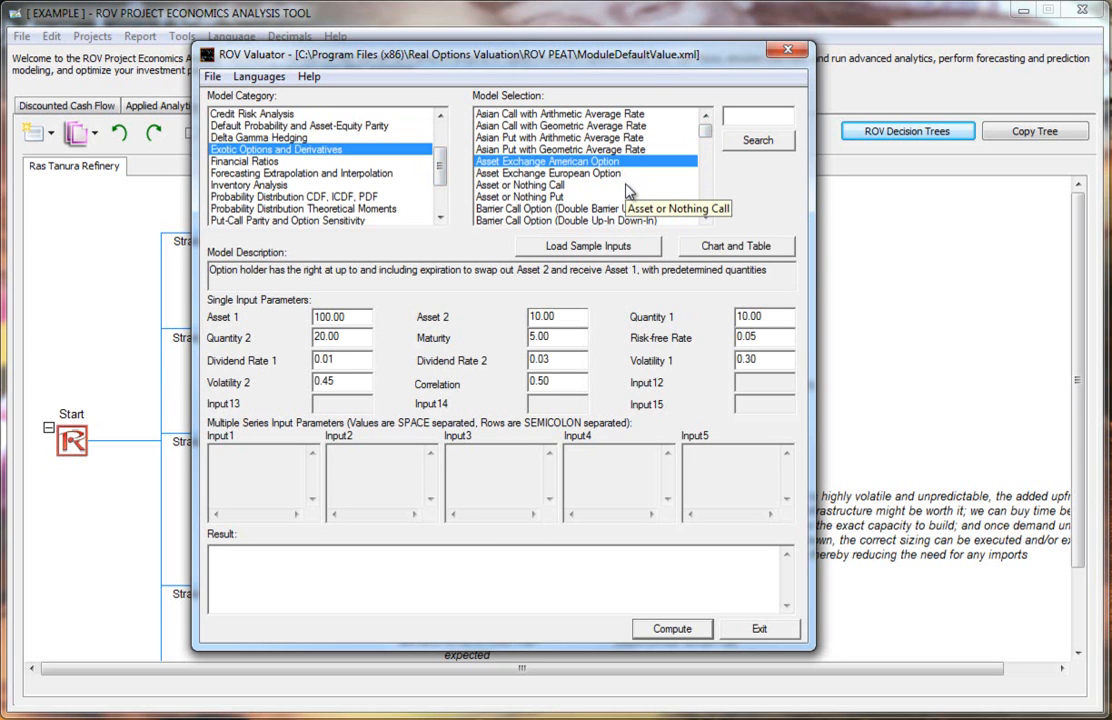
Step: Browse the remaining categories from Financial Ratios through Value at Risk, then return to the top of the category list
click(244, 161)
mouse_move(707, 134)
mouse_down()
mouse_move(706, 202)
mouse_move(716, 124)
mouse_up()
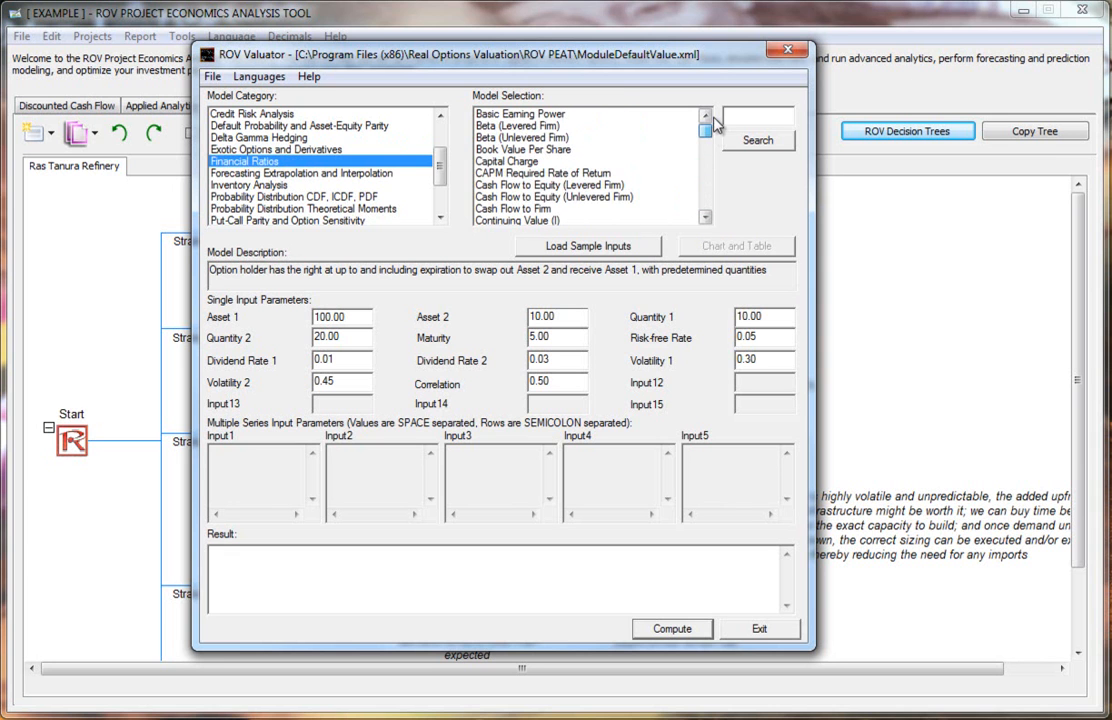
click(382, 173)
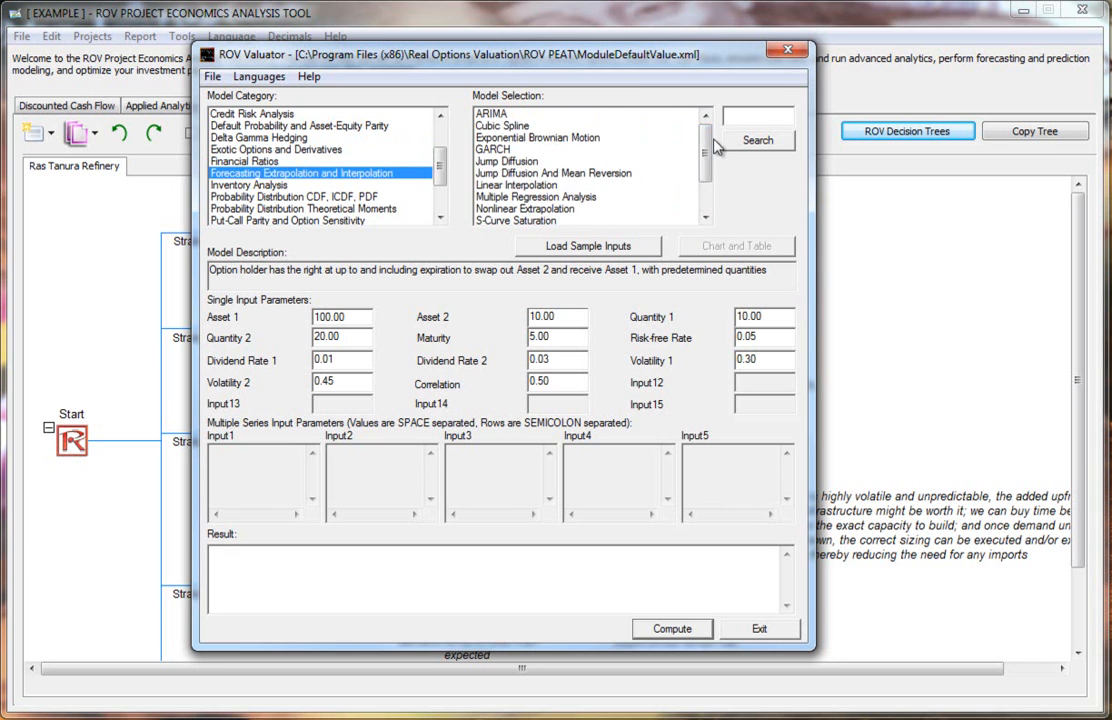
scroll(615, 150, down, 2)
click(235, 185)
click(280, 198)
scroll(300, 190, down, 3)
click(305, 174)
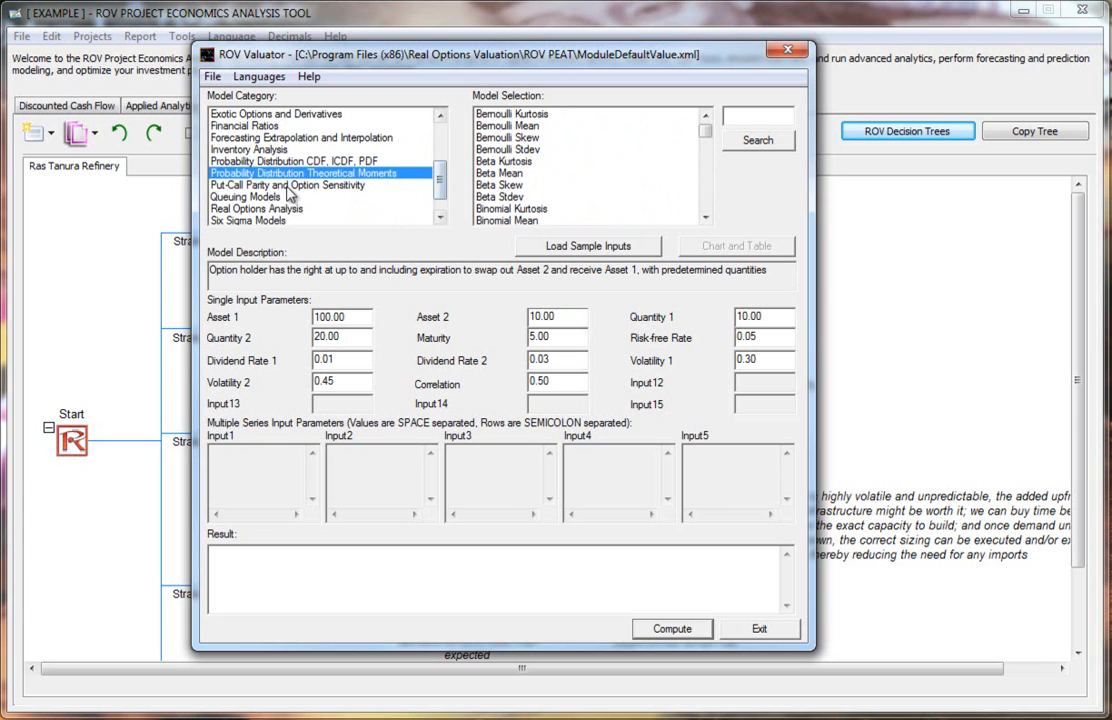
click(290, 186)
click(256, 197)
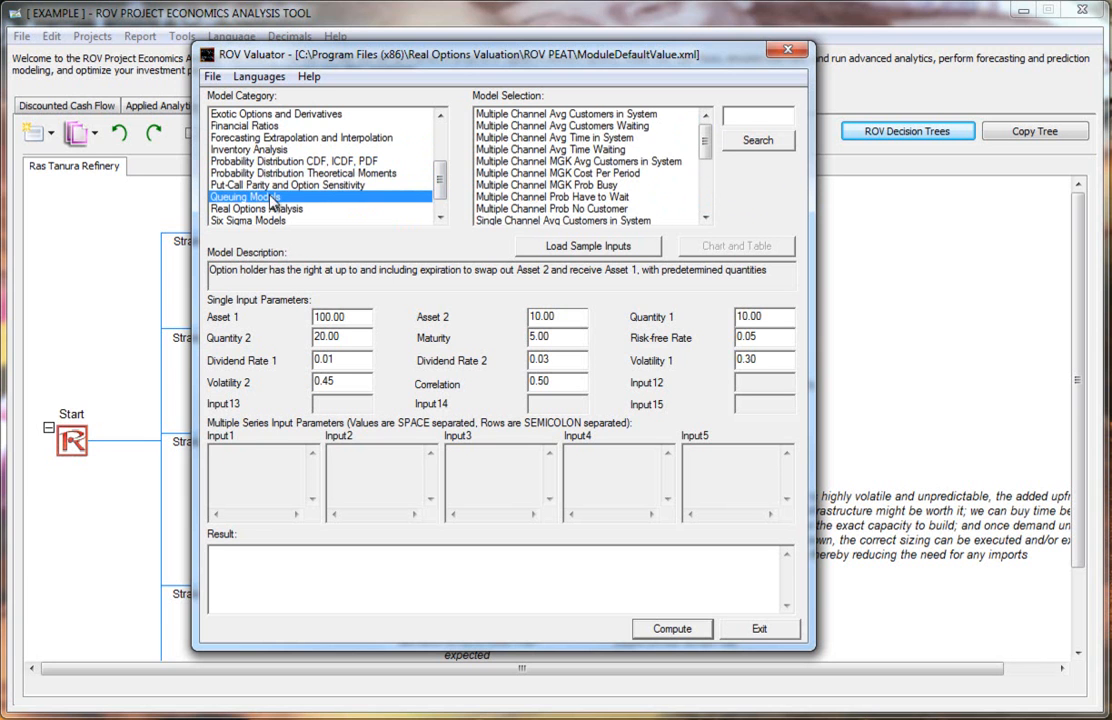
scroll(440, 178, down, 2)
click(268, 199)
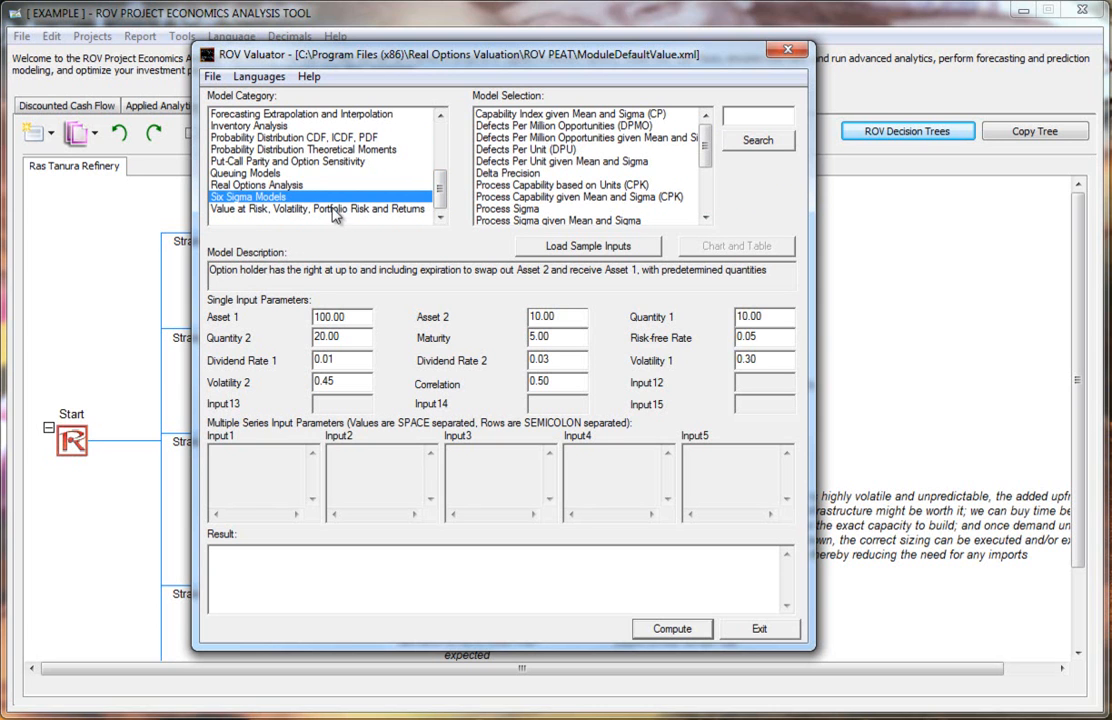
click(292, 208)
drag(700, 159, 705, 109)
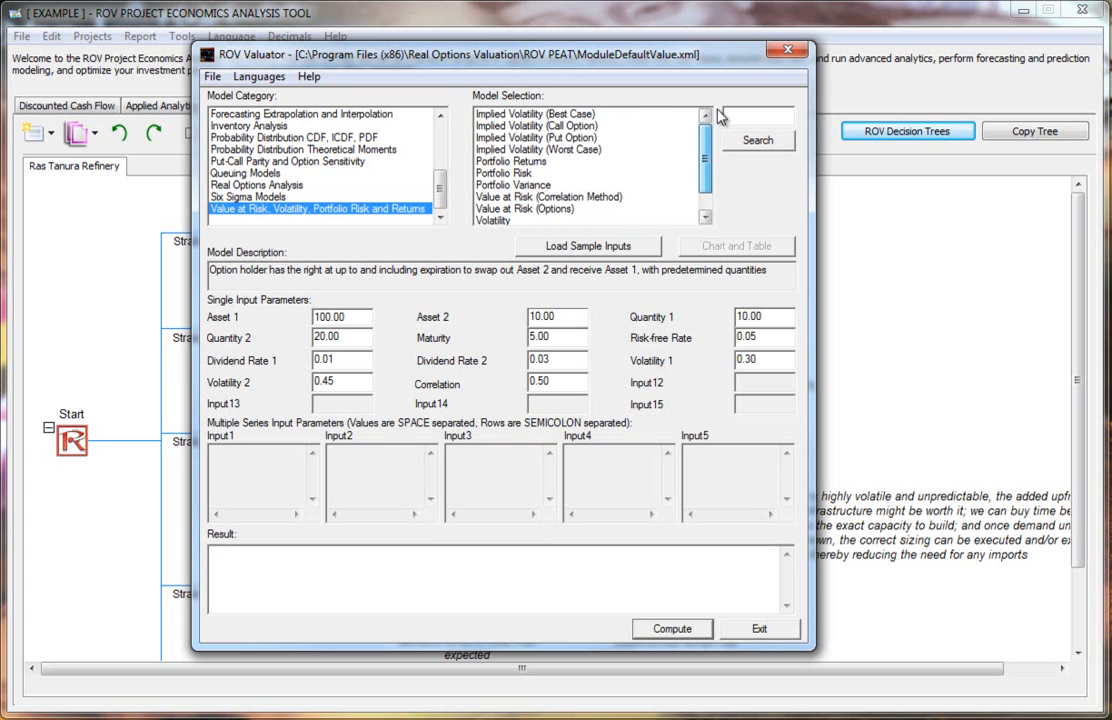
drag(434, 180, 438, 115)
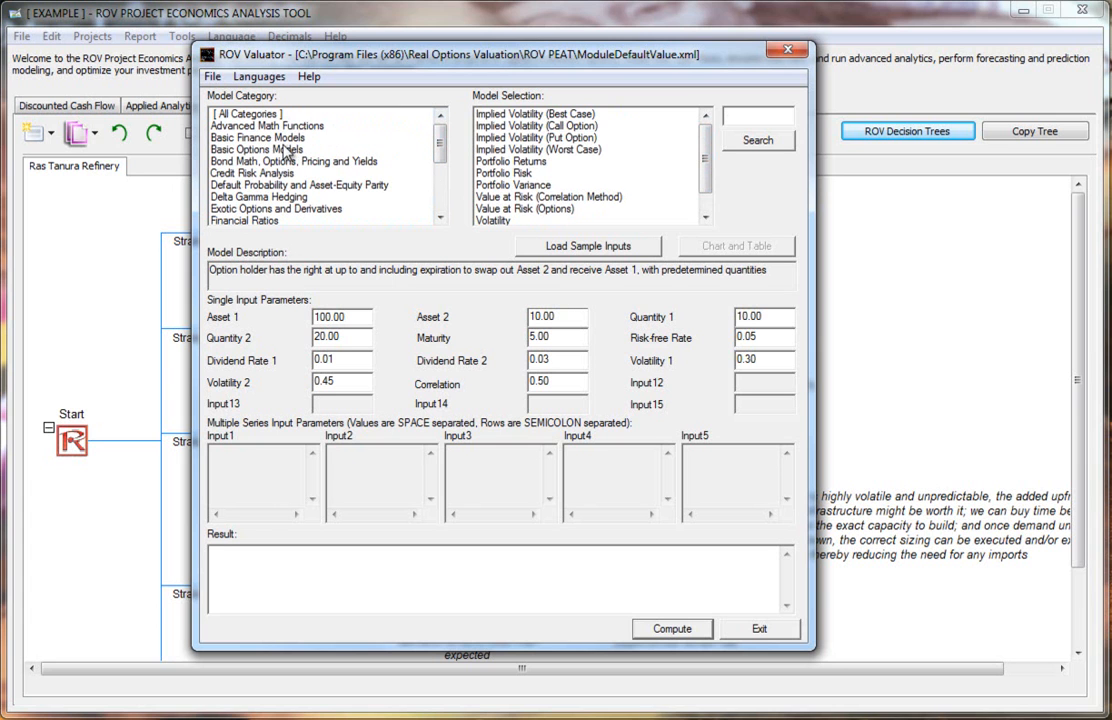
Step: Compute the Binomial American Call Option model from the Basic Options Models category
click(240, 149)
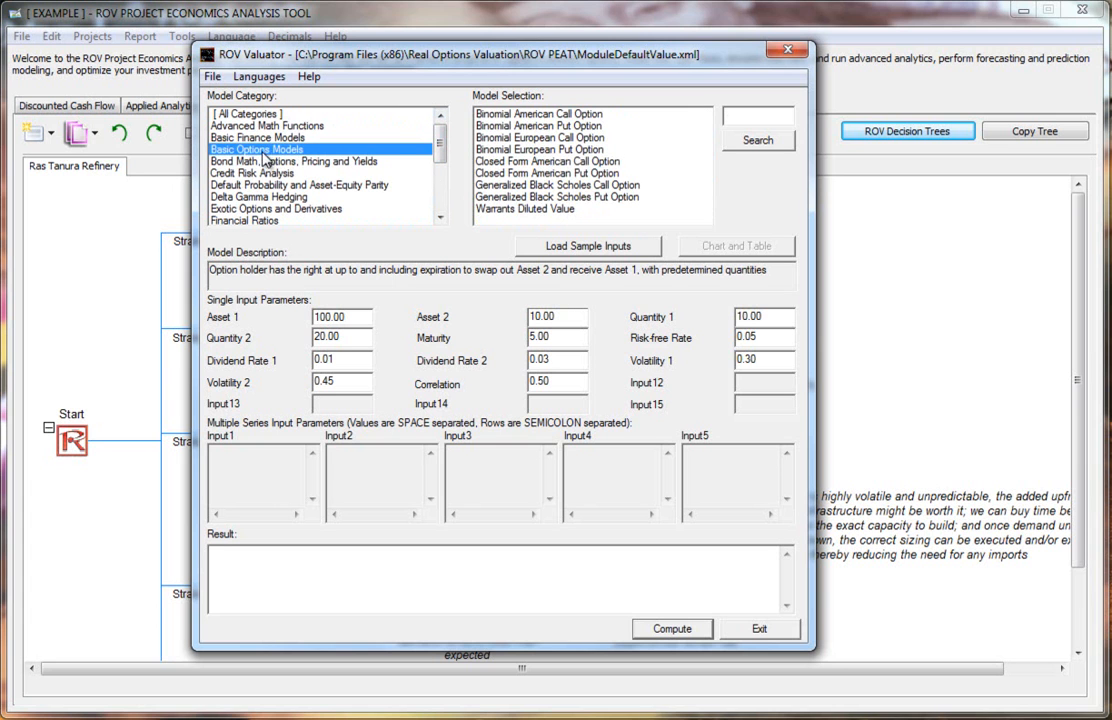
click(503, 113)
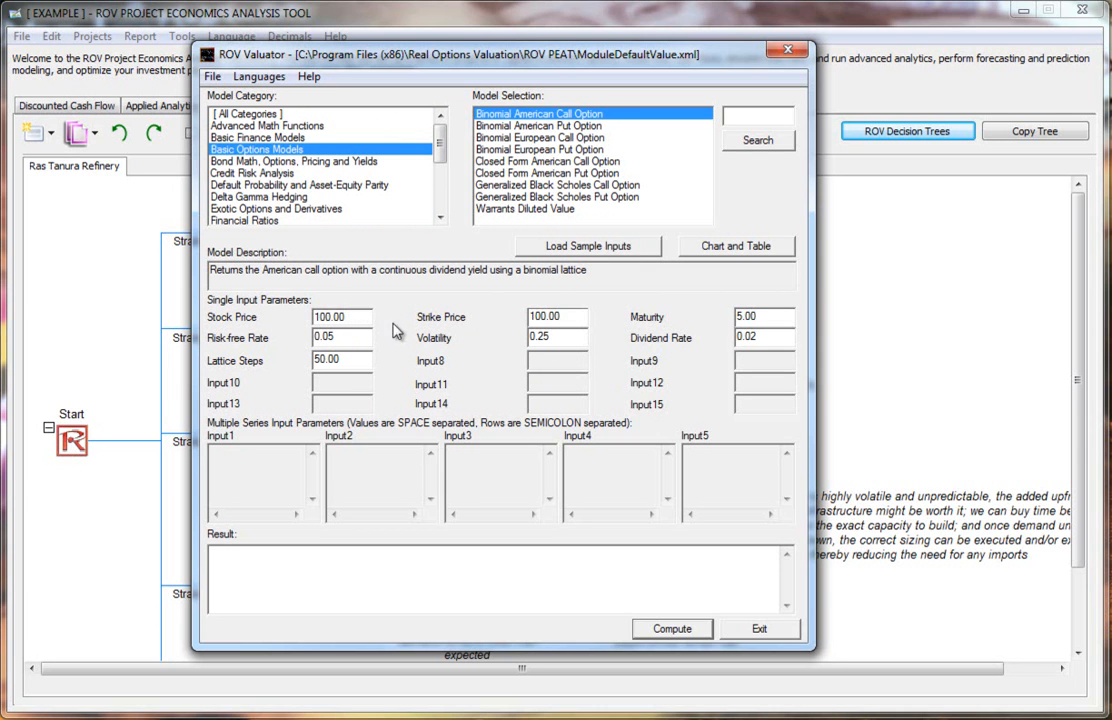
click(665, 629)
drag(344, 550, 127, 557)
click(392, 557)
Step: Select and compute the Bond Convexity YTM (Discrete Discounting) model in the Bond Math category, reviewing its cash flow inputs
click(284, 162)
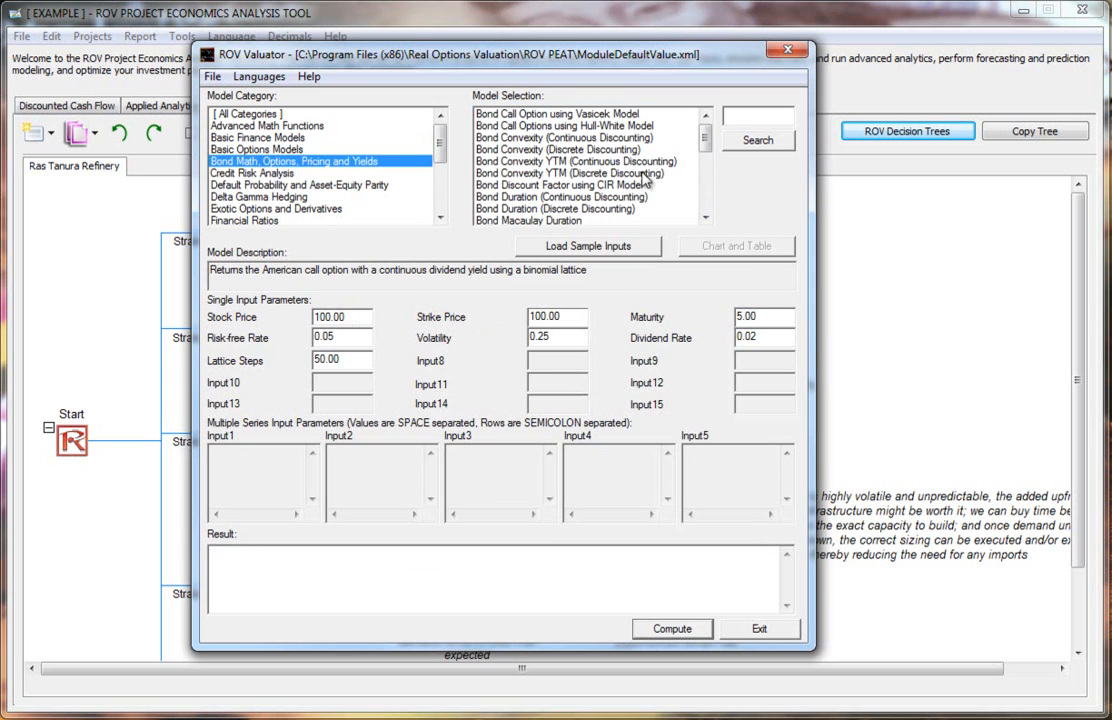
click(544, 175)
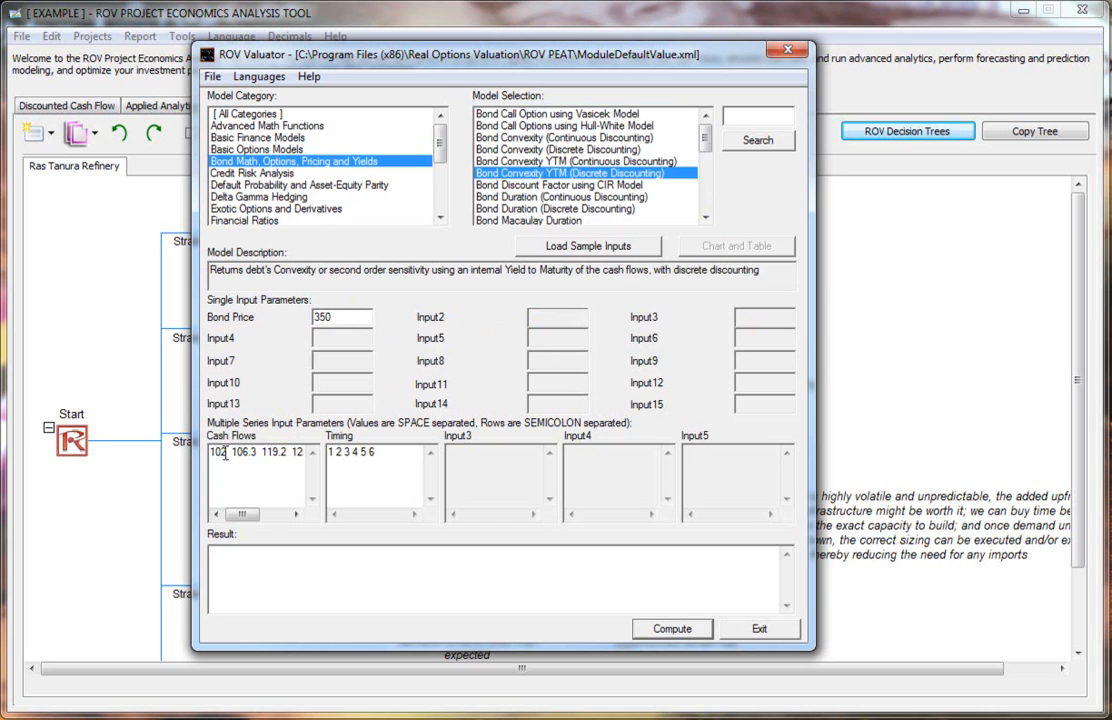
drag(248, 515, 207, 467)
click(672, 629)
drag(285, 560, 156, 545)
click(286, 554)
drag(241, 514, 278, 516)
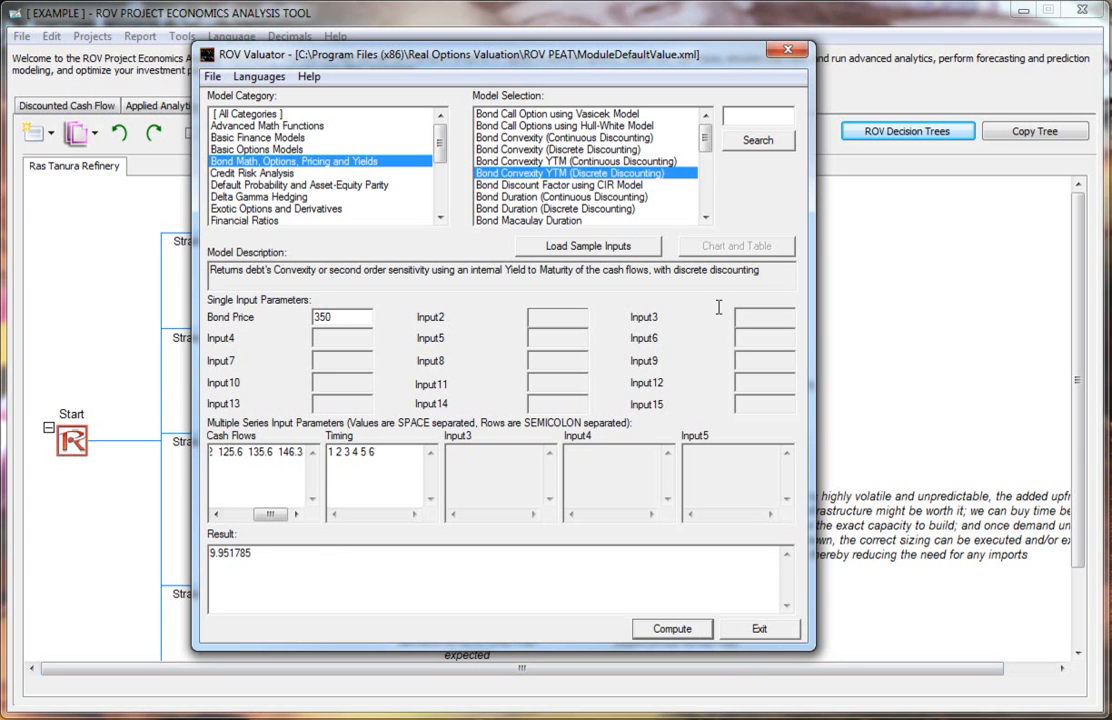
Step: Reselect the Binomial American Call Option model, open its chart and table window, reposition it and close it
click(294, 138)
click(326, 127)
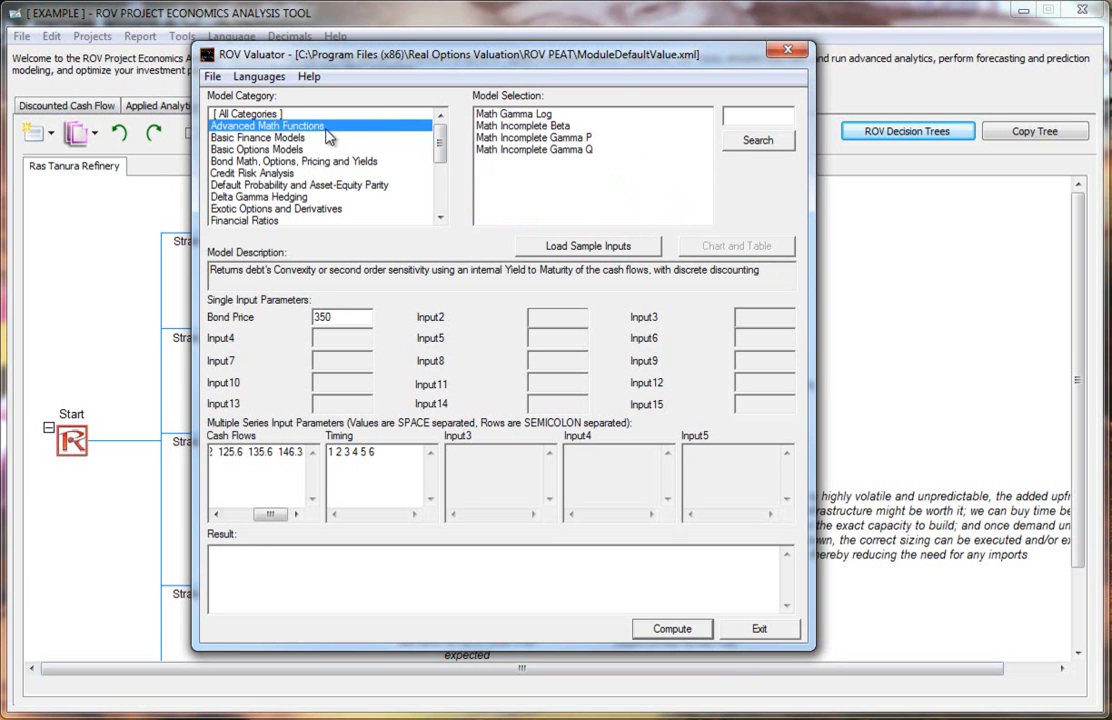
click(250, 148)
click(485, 113)
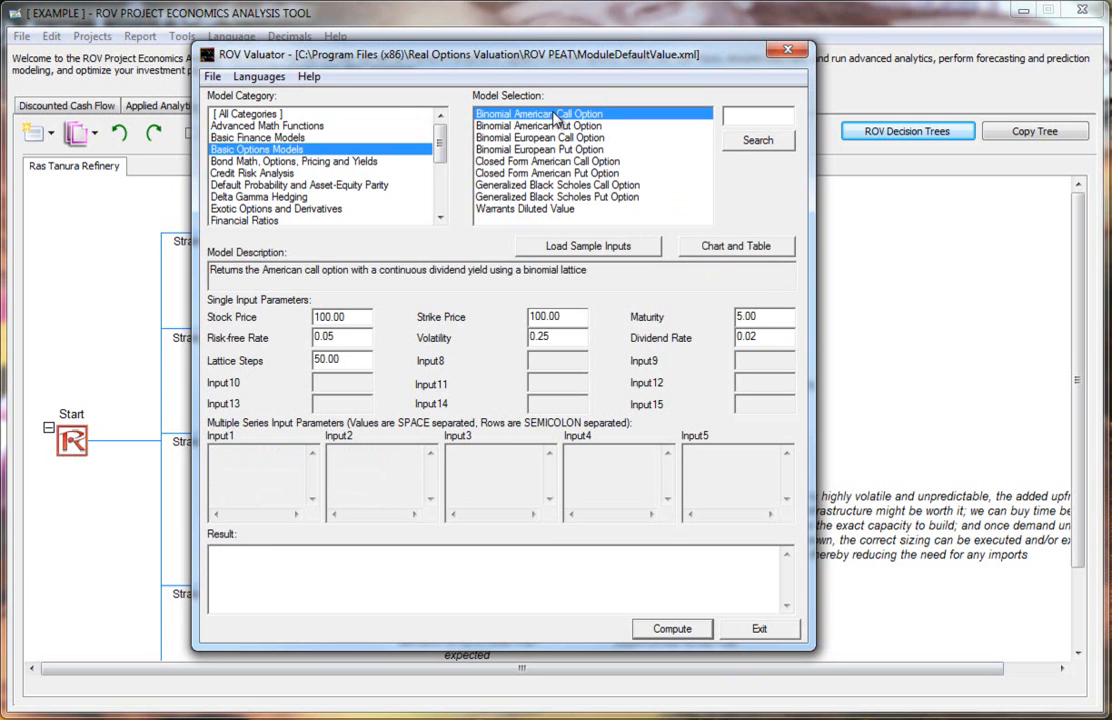
click(749, 250)
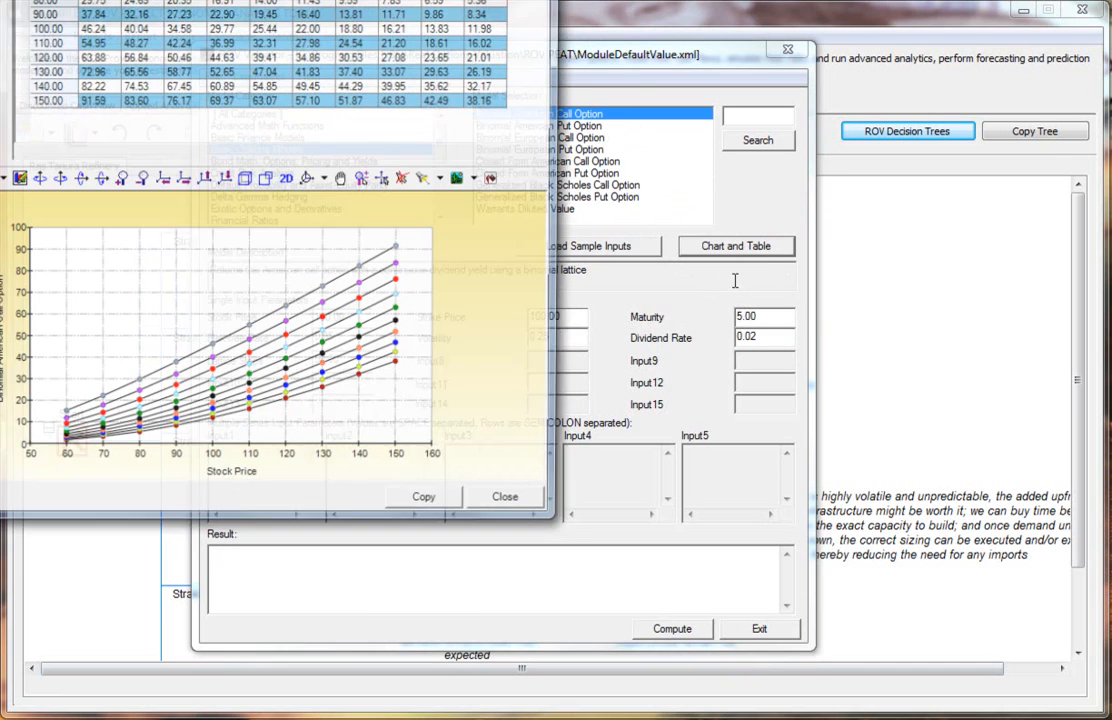
drag(183, 0, 583, 57)
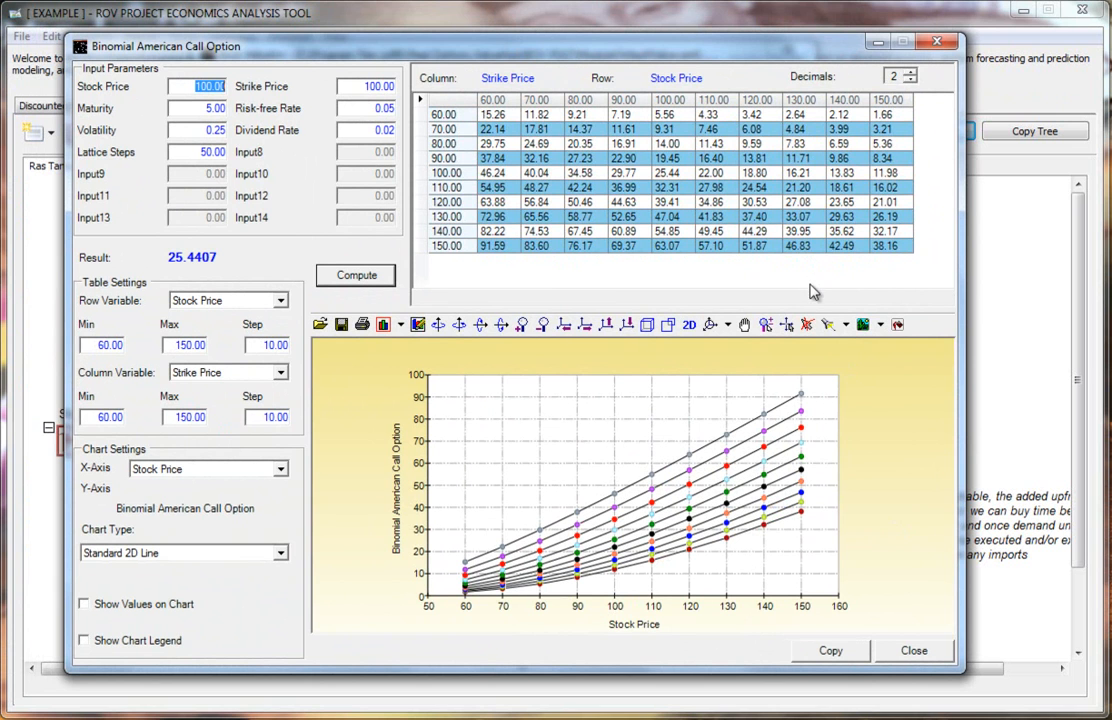
click(925, 659)
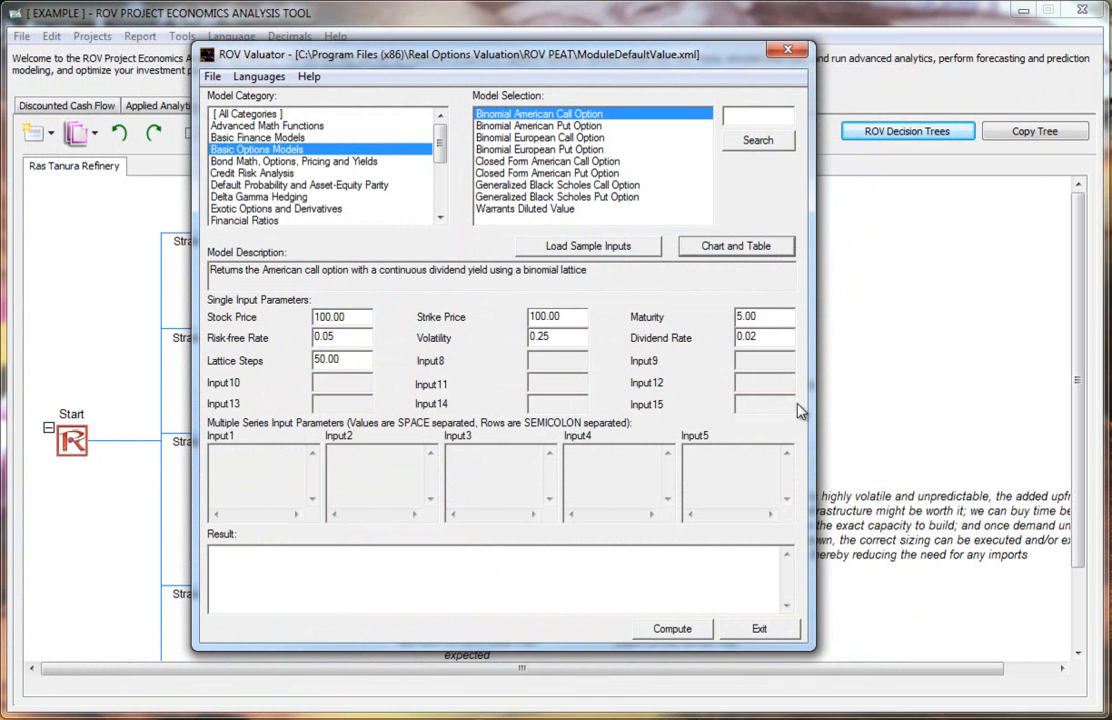
Step: Launch the ROV Compiler tool
click(202, 18)
click(182, 36)
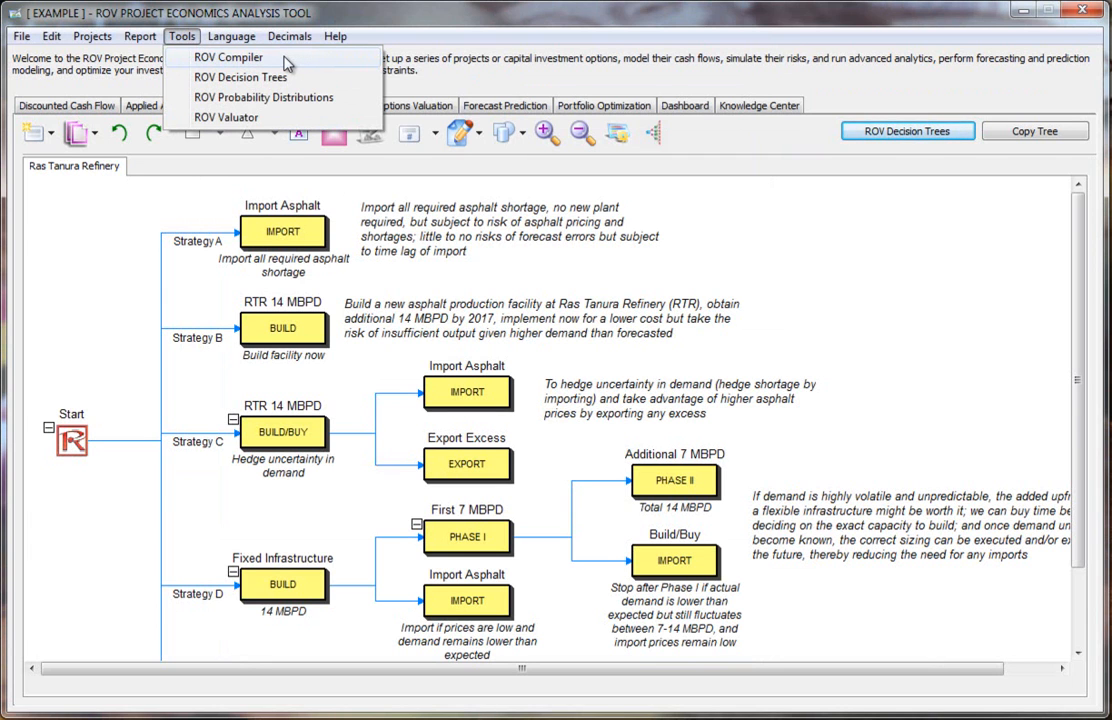
click(617, 192)
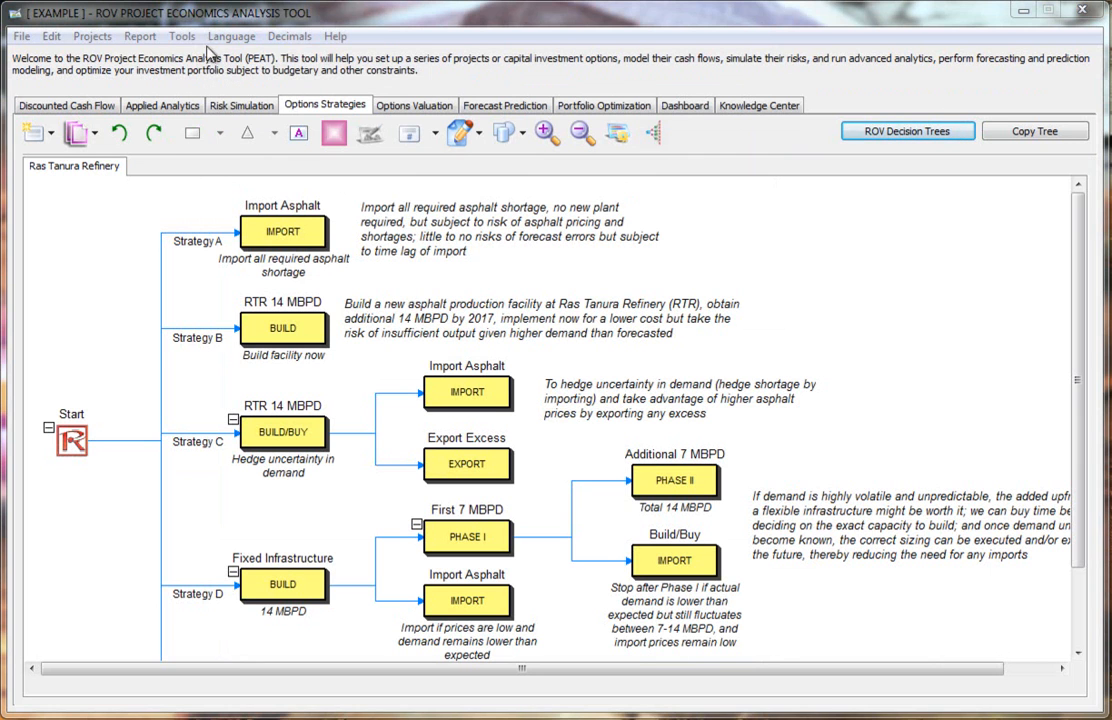
click(183, 38)
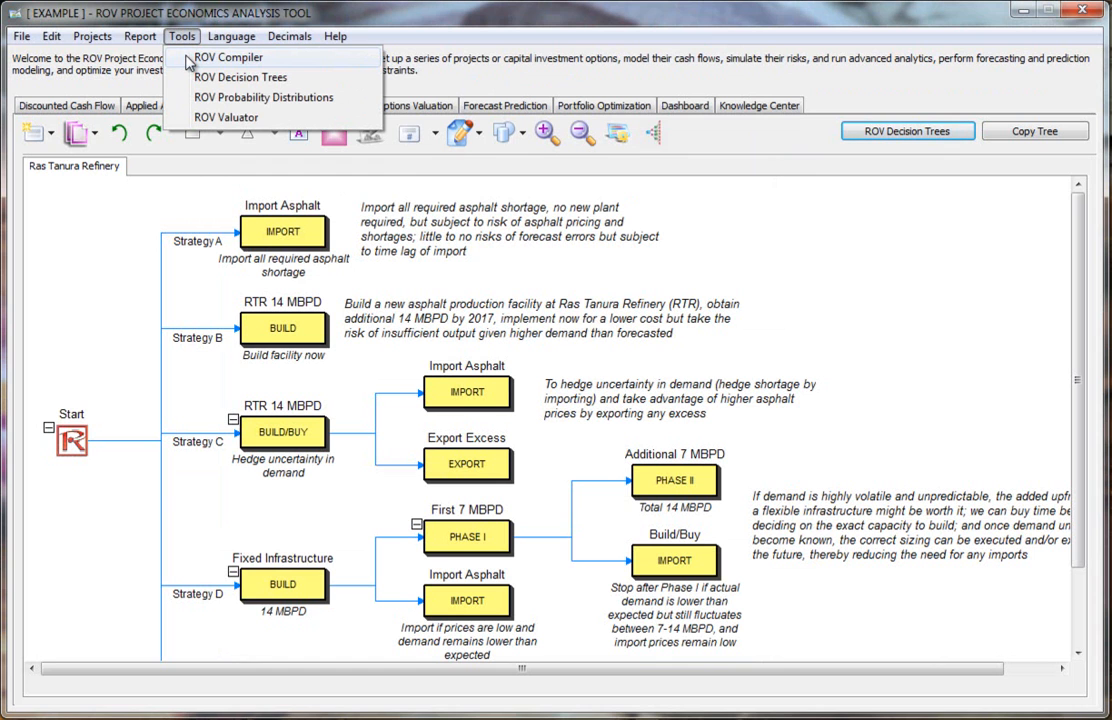
click(190, 60)
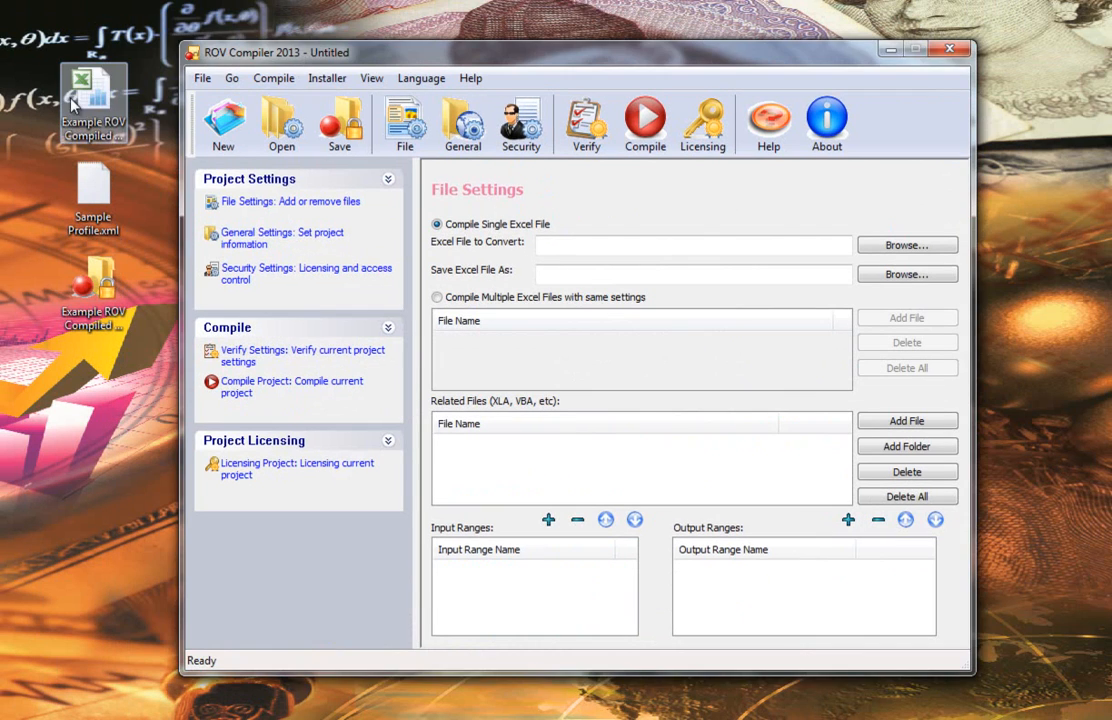
Step: Open the Example ROV Compiled Model.xls workbook and run a Risk Simulator simulation on it
click(72, 103)
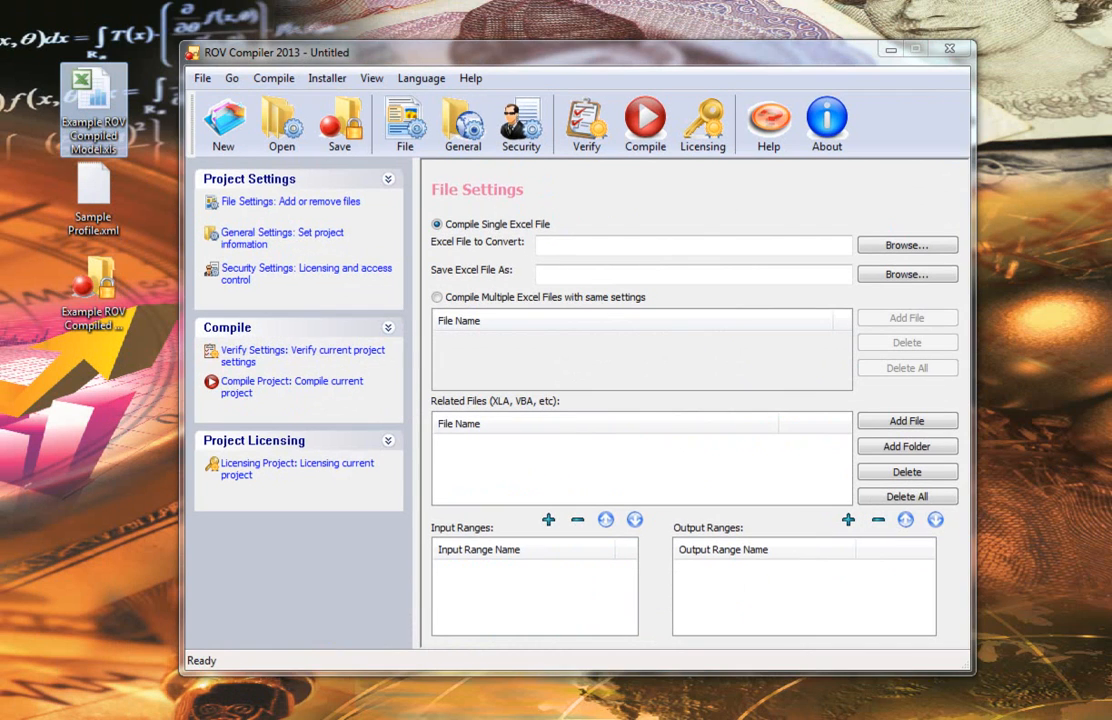
double_click(72, 103)
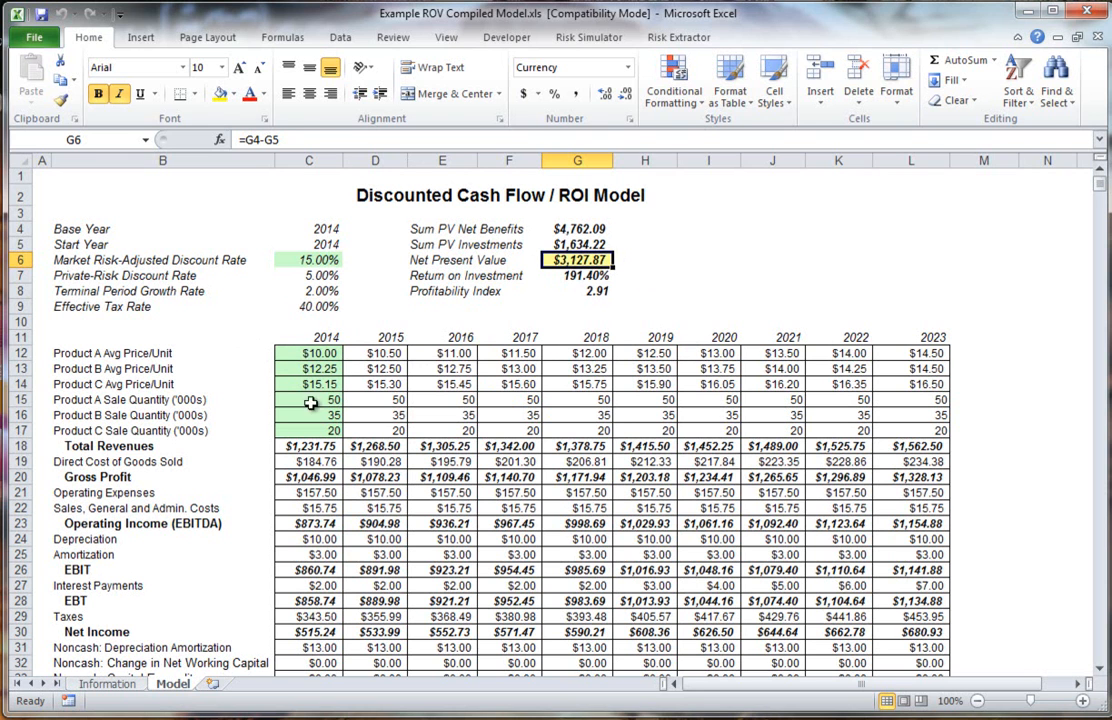
click(589, 37)
click(476, 85)
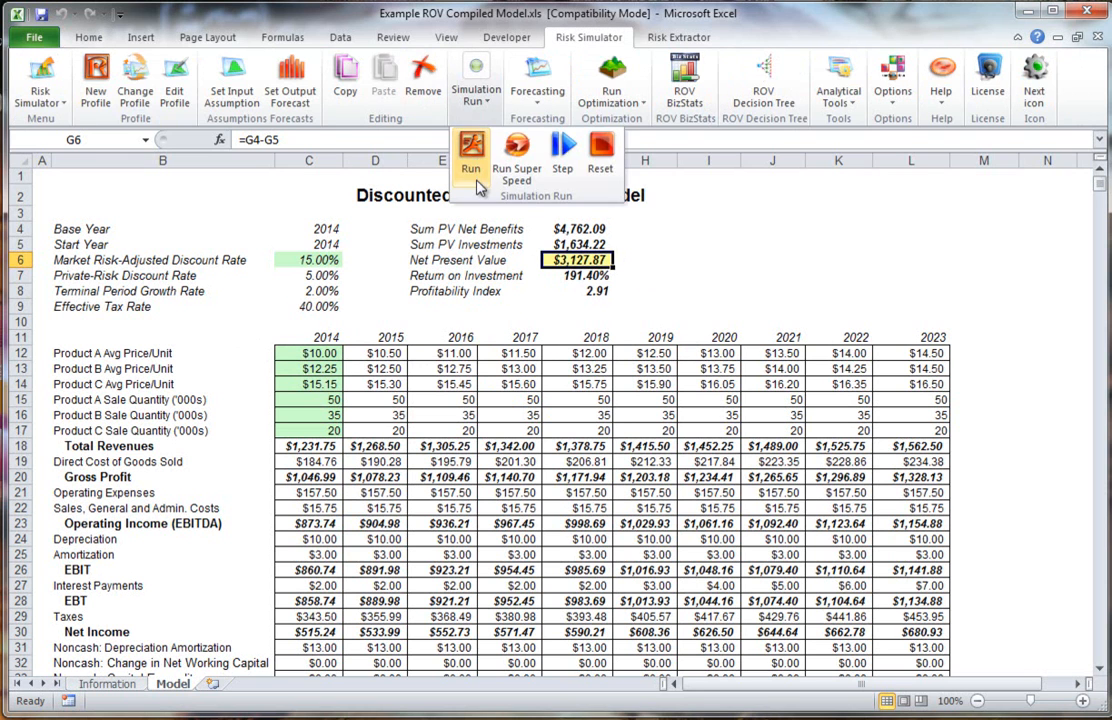
click(471, 170)
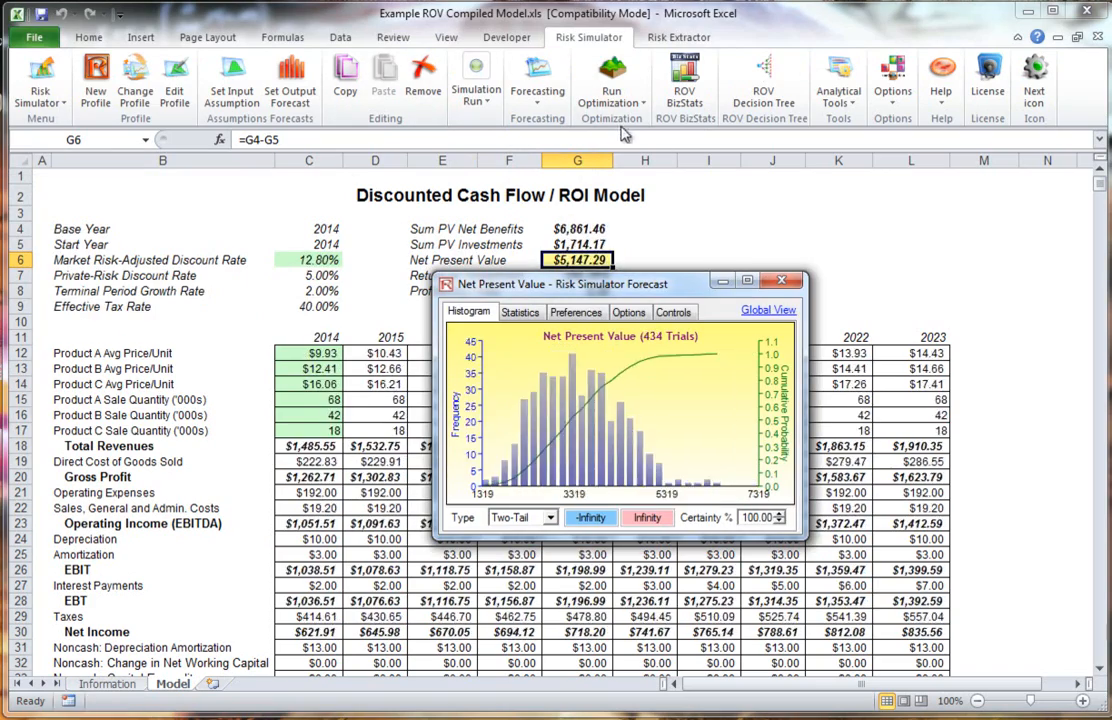
Step: Reset the simulation and inspect the 2016 Total Revenues formula
click(476, 80)
click(613, 165)
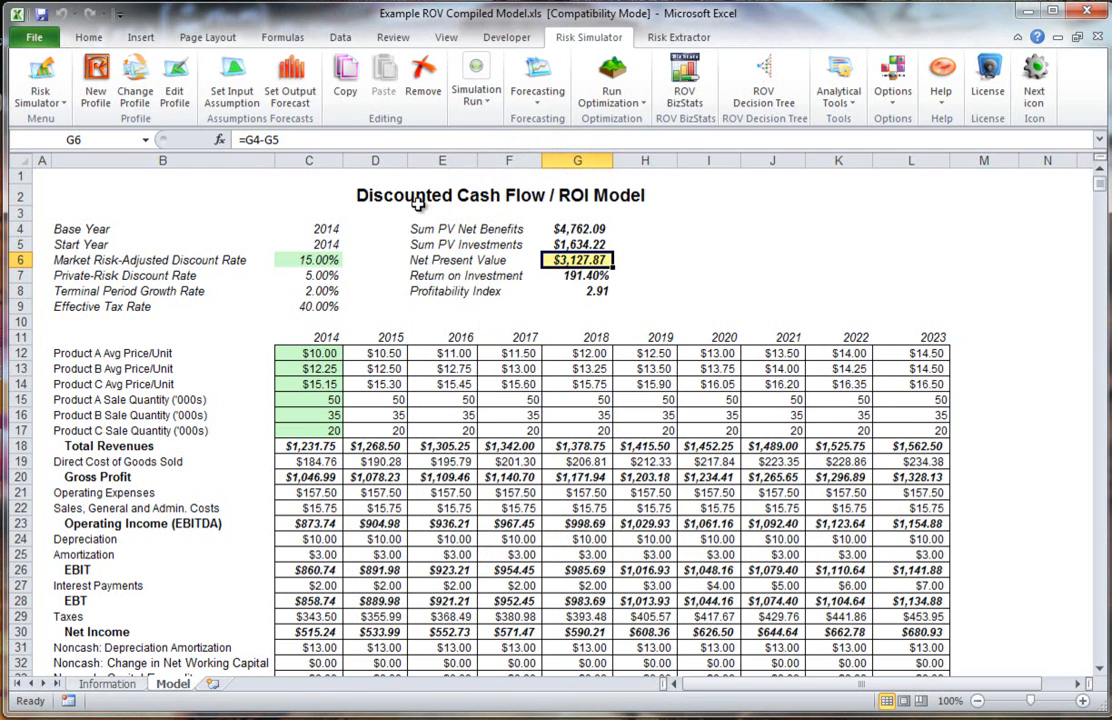
click(371, 475)
click(385, 447)
click(310, 447)
click(375, 447)
click(509, 446)
double_click(440, 447)
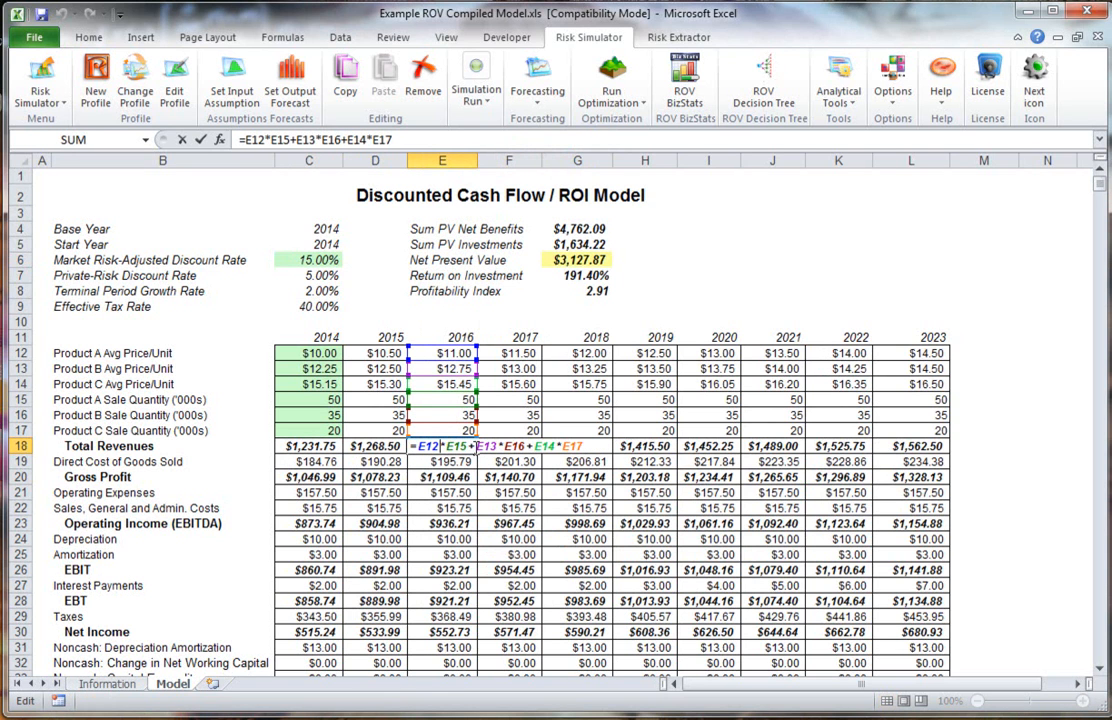
key(Escape)
Step: Examine the formulas behind the summary results and the Free Cash Flow row
click(461, 478)
click(591, 257)
click(584, 242)
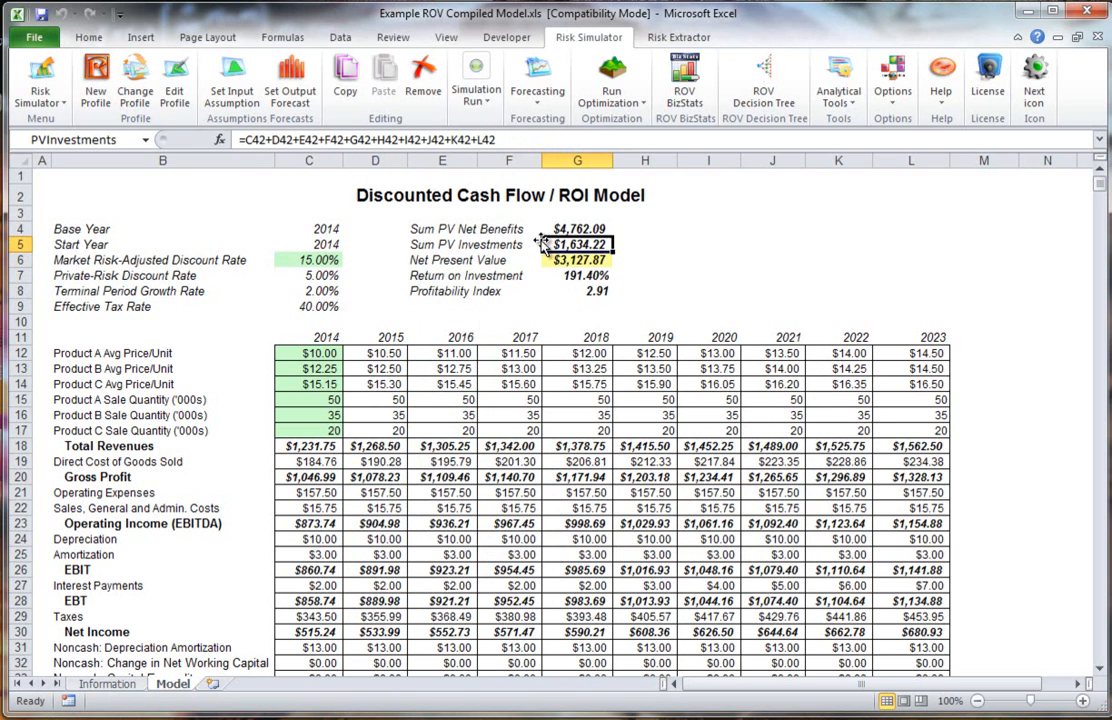
key(Down)
click(442, 554)
scroll(440, 550, down, 5)
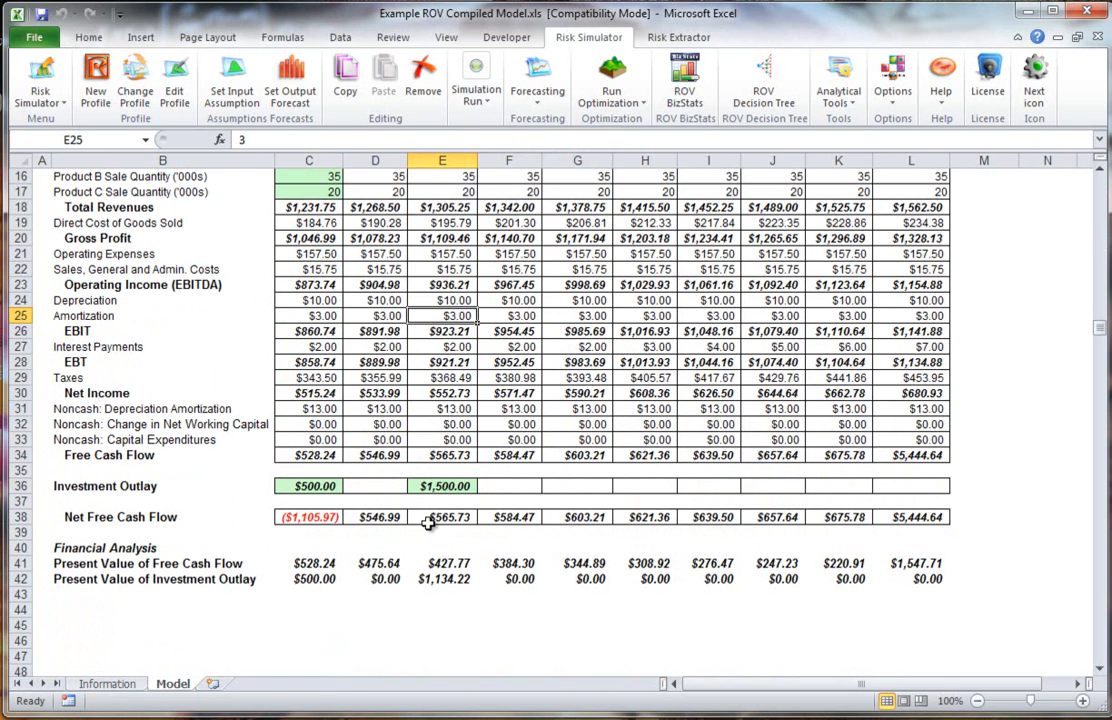
click(430, 456)
click(382, 440)
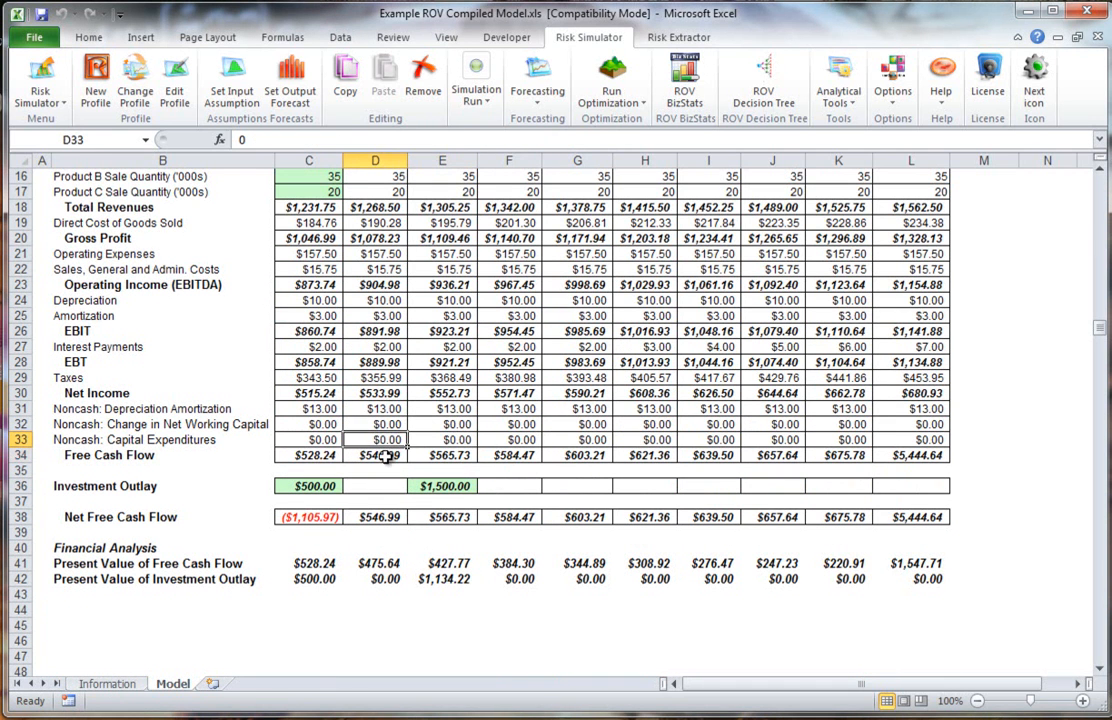
click(387, 456)
double_click(387, 456)
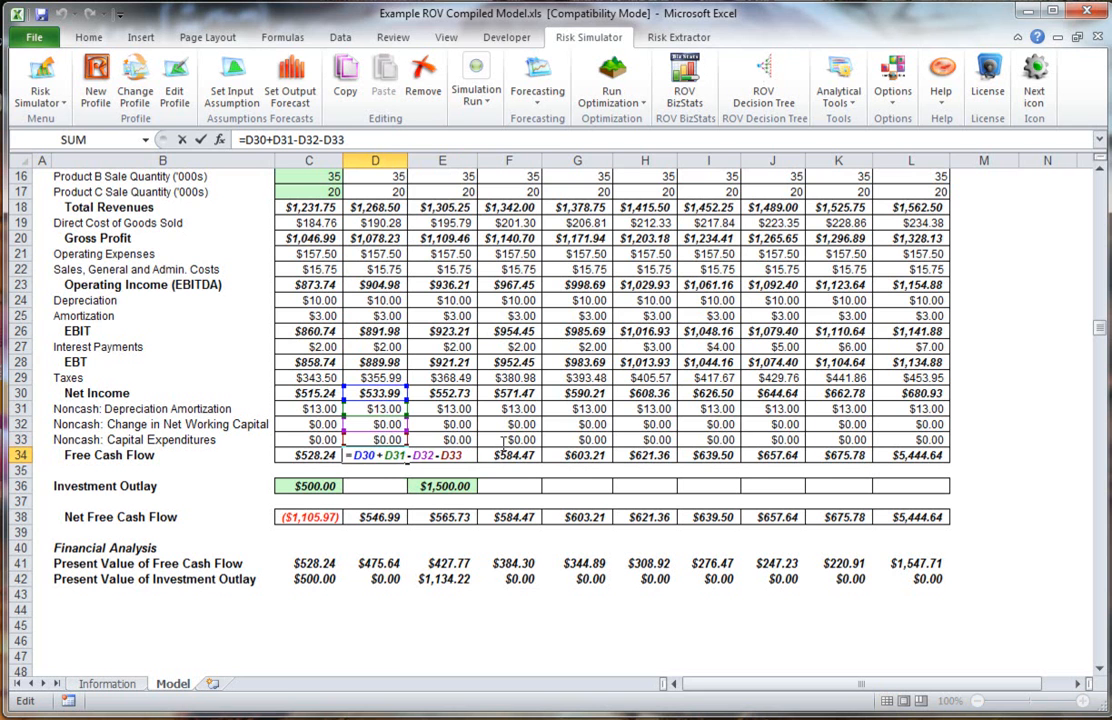
key(Escape)
scroll(590, 395, up, 5)
click(579, 260)
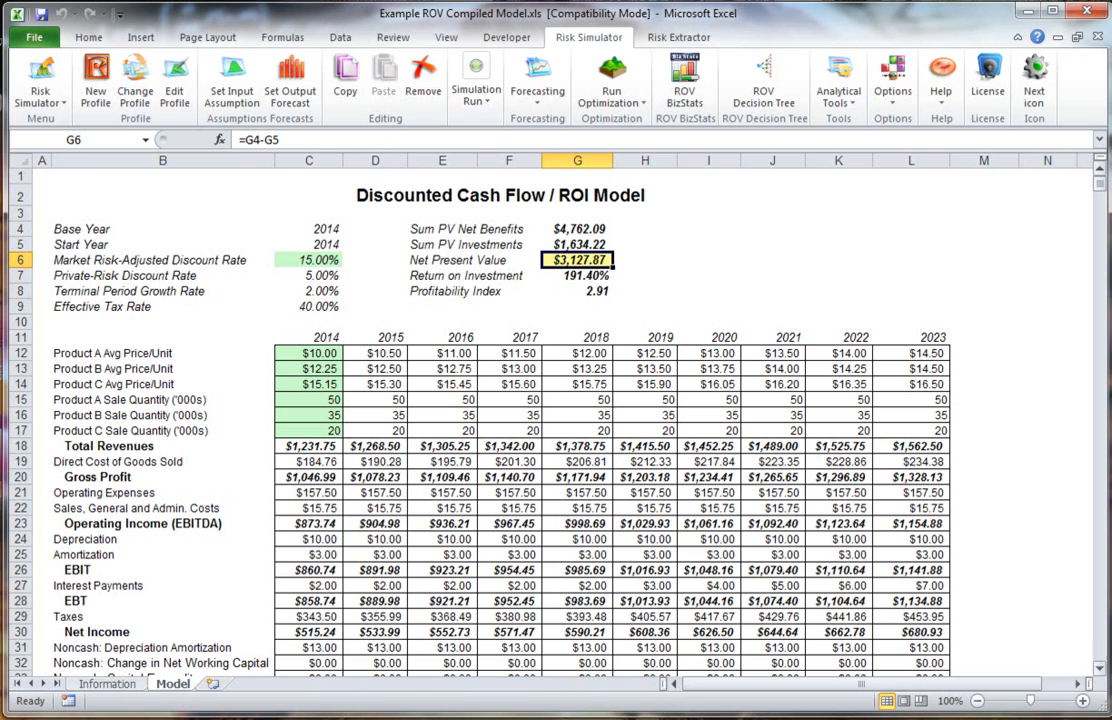
Step: Close the workbook without saving and open the Sample Profile.xml project in the ROV Compiler
click(1085, 14)
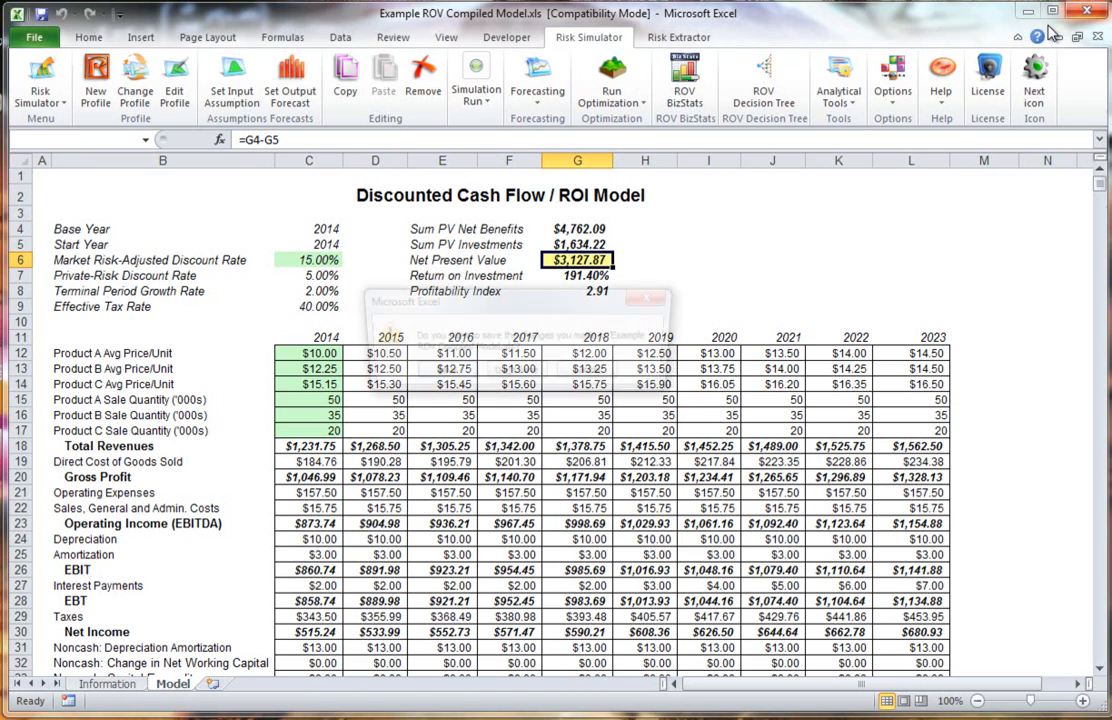
click(518, 375)
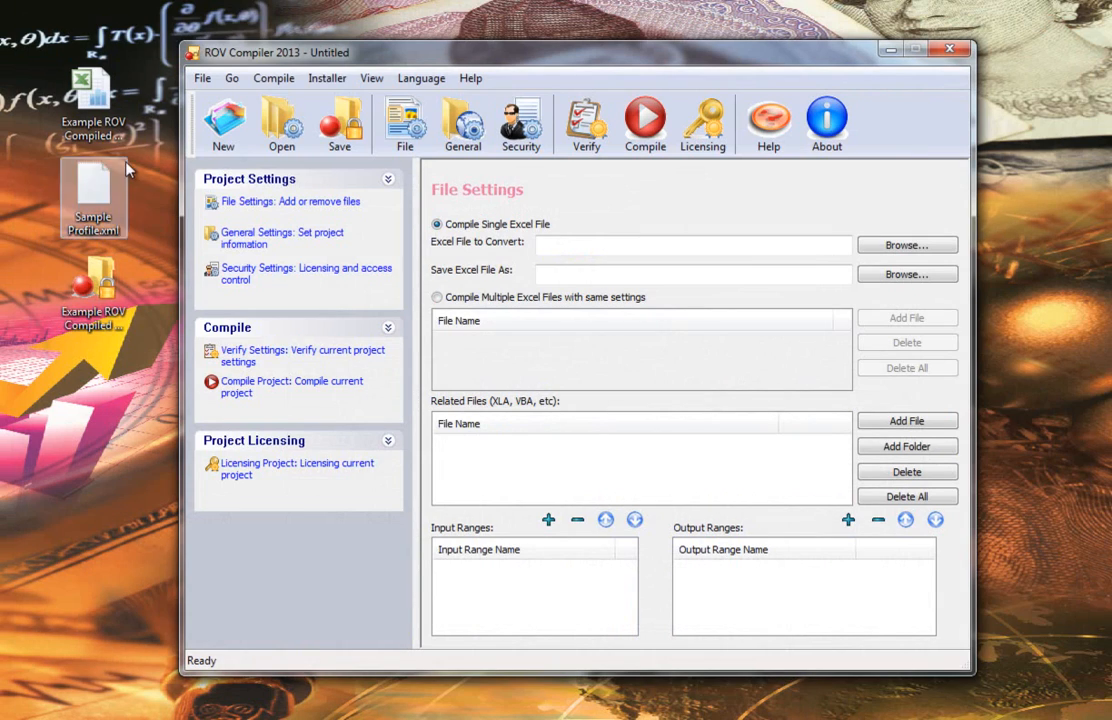
click(93, 97)
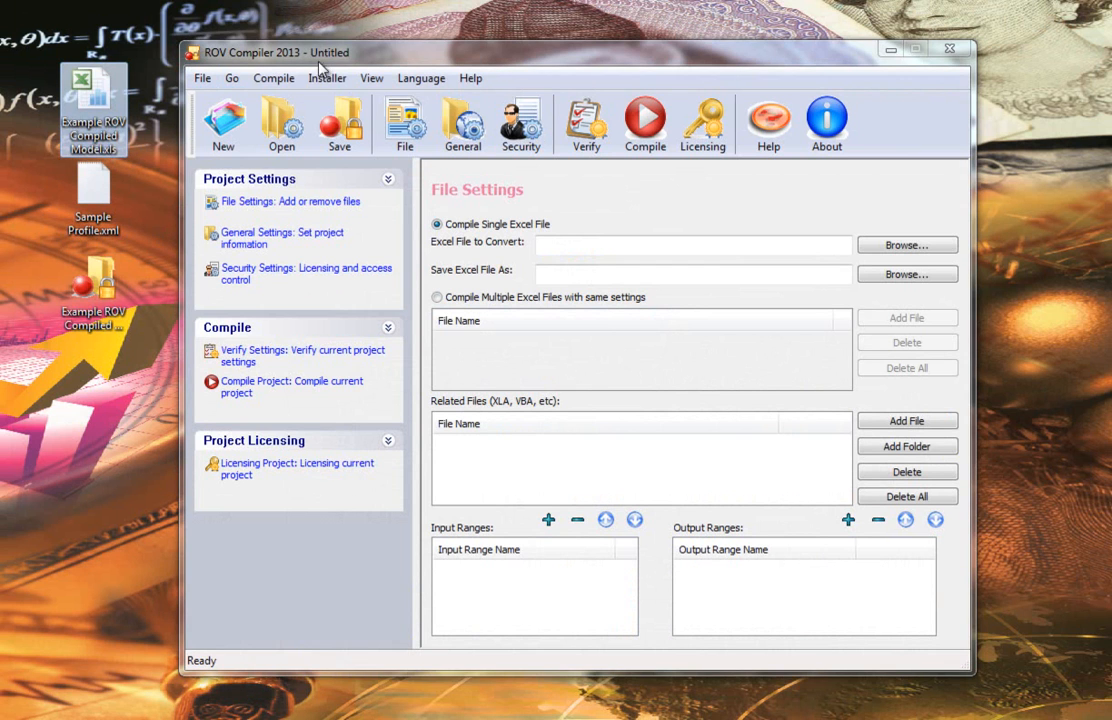
click(243, 59)
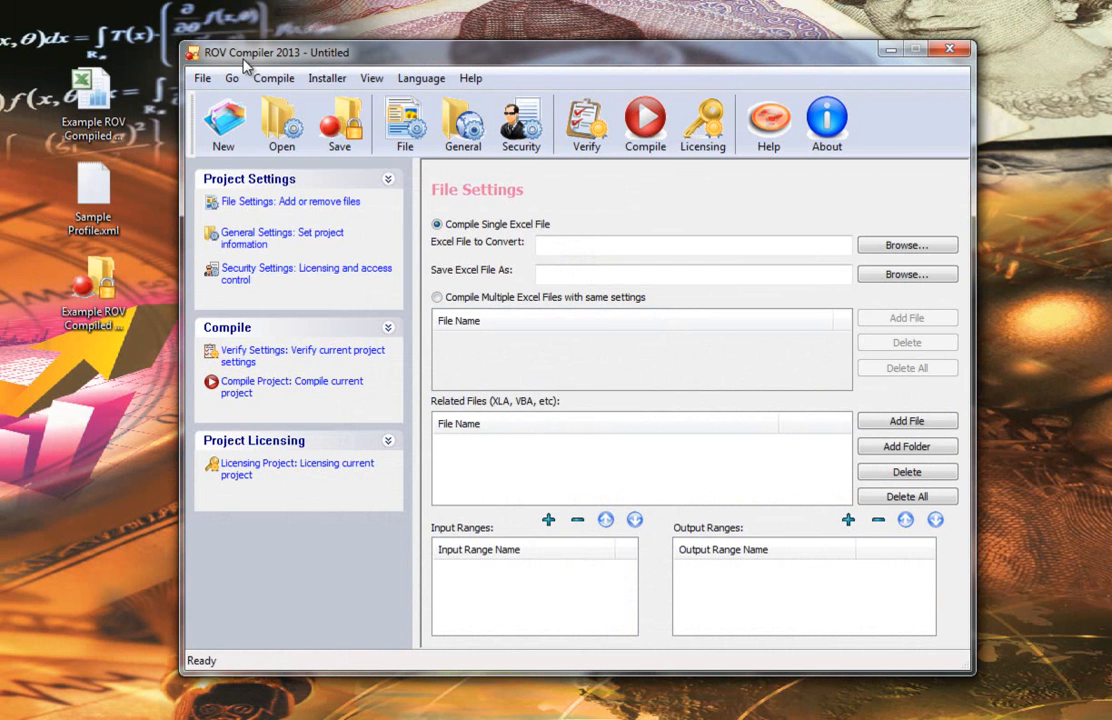
click(250, 203)
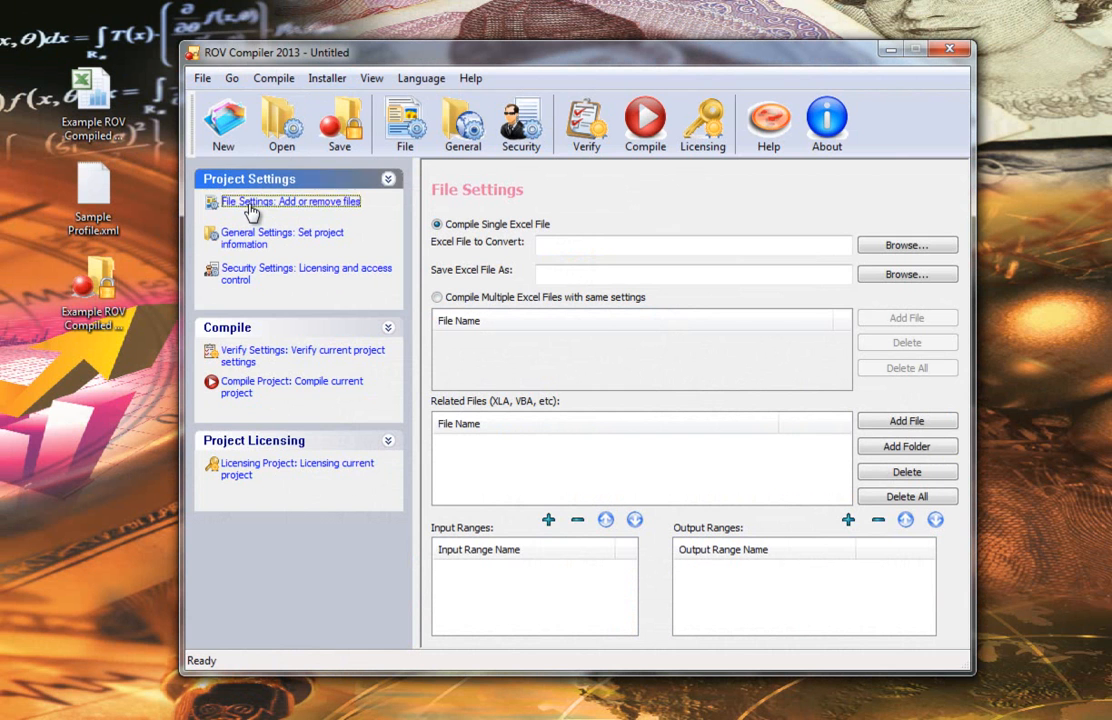
click(280, 125)
double_click(583, 262)
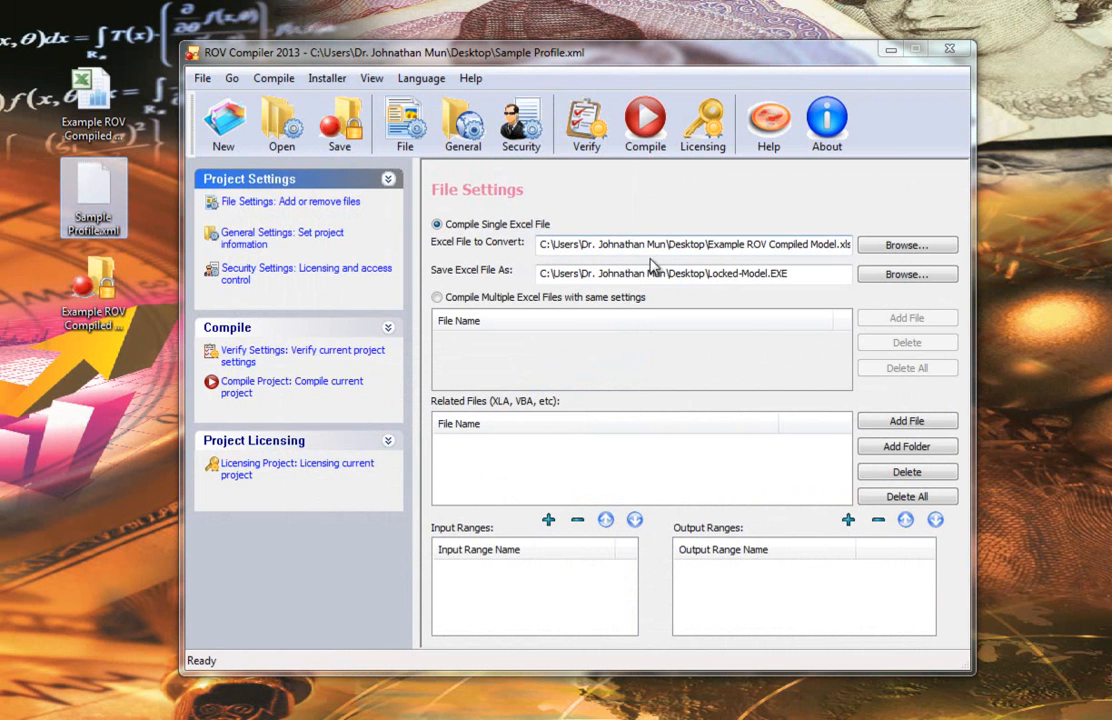
Step: Browse the settings pages and select Example ROV Compiled Model.xls as the Excel file to convert
click(305, 256)
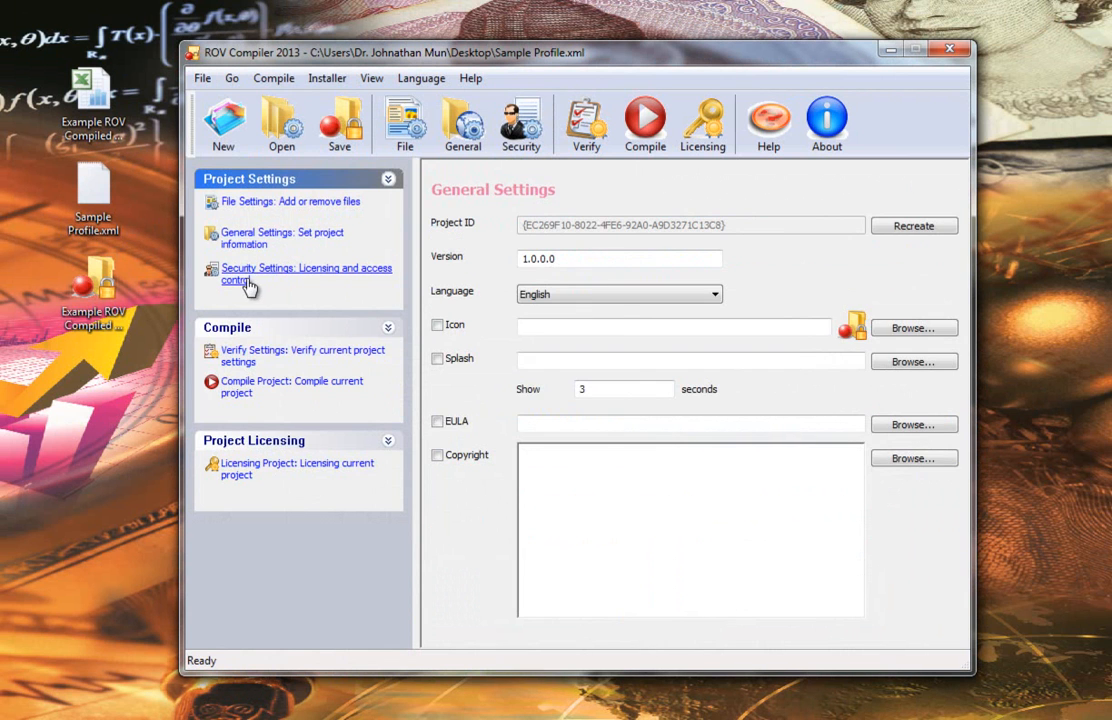
click(245, 275)
click(340, 203)
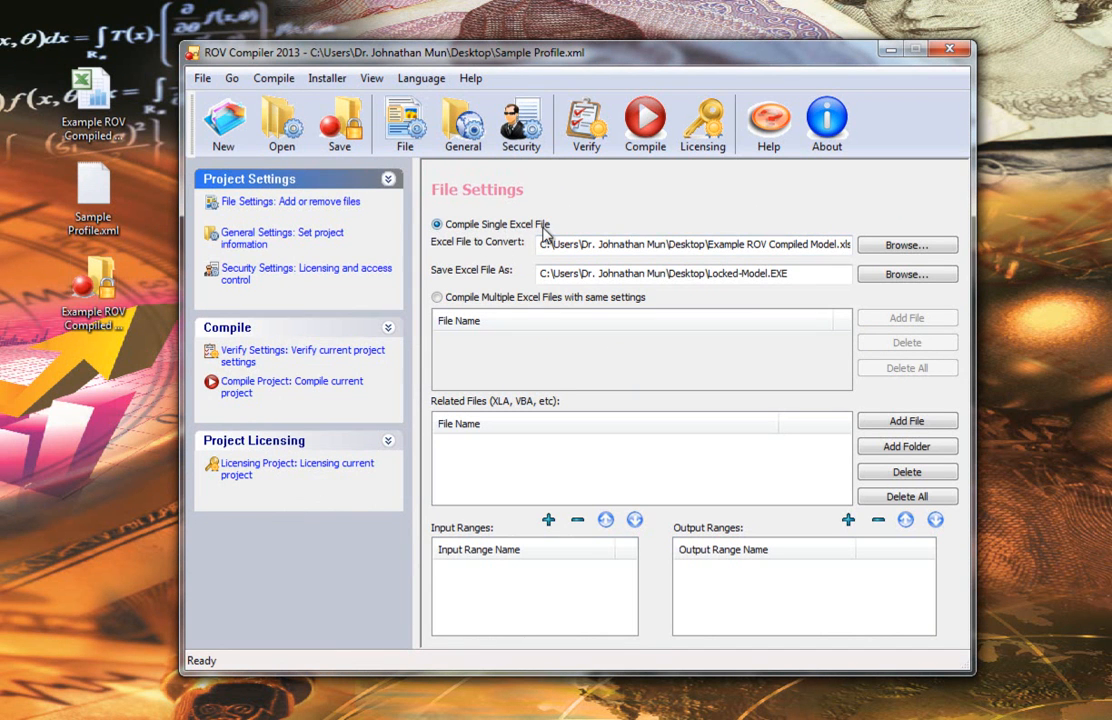
click(885, 246)
click(551, 259)
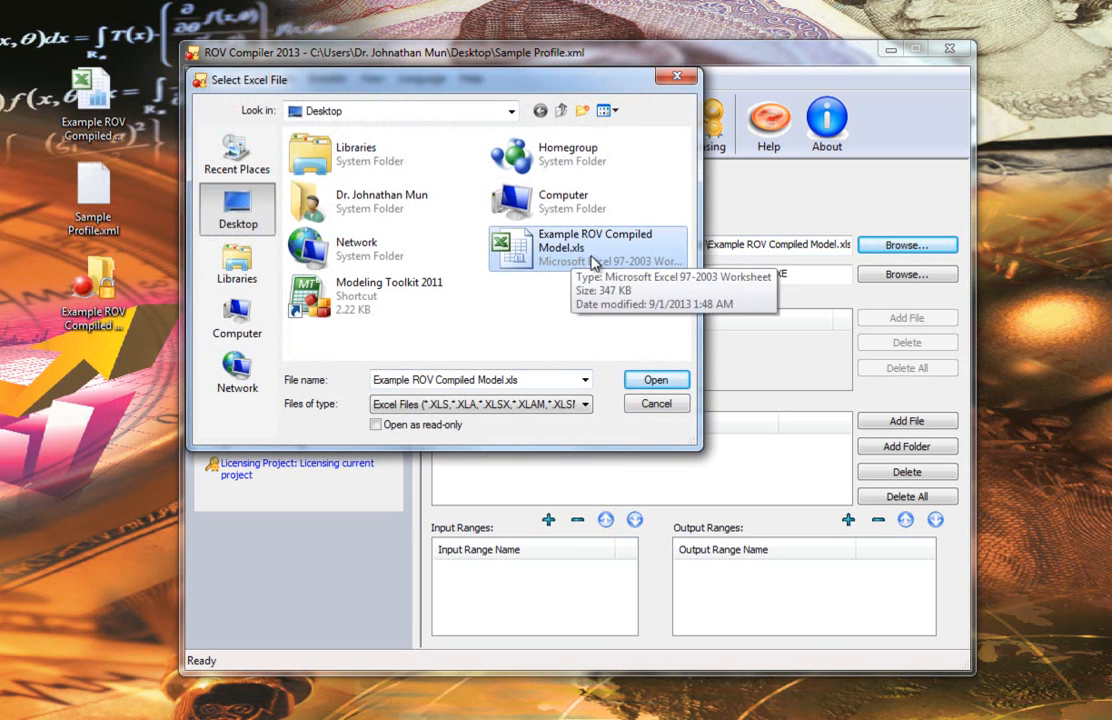
double_click(592, 262)
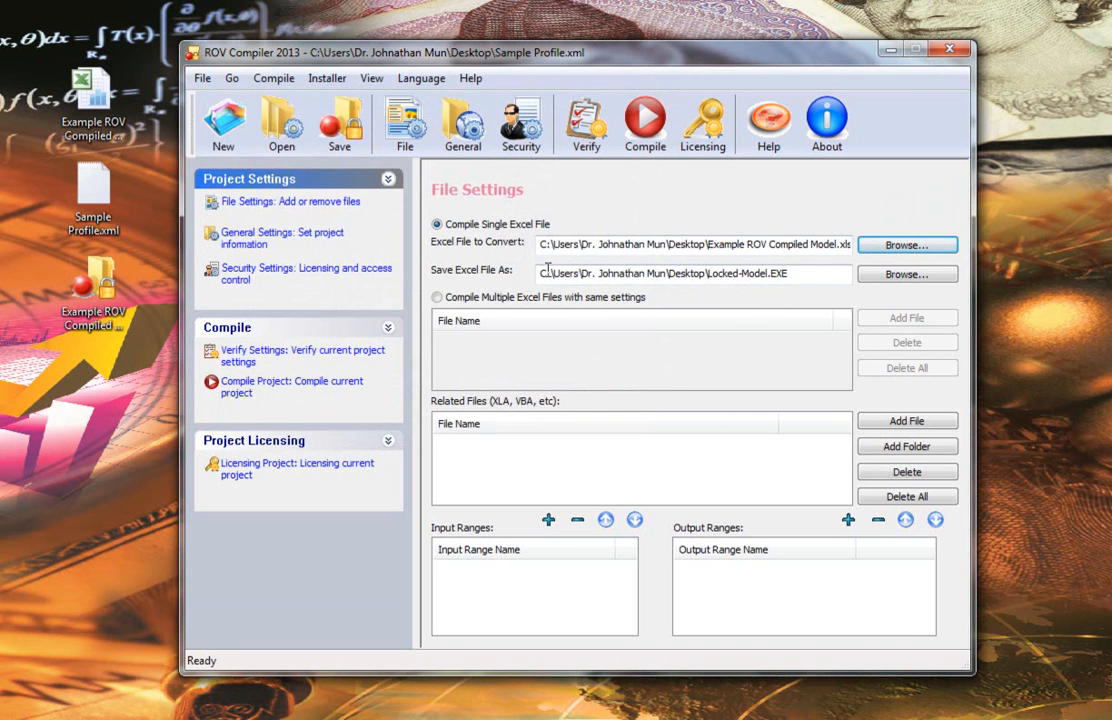
Step: Examine the Save Excel File As path for the Locked-Model.EXE output
drag(787, 273, 771, 273)
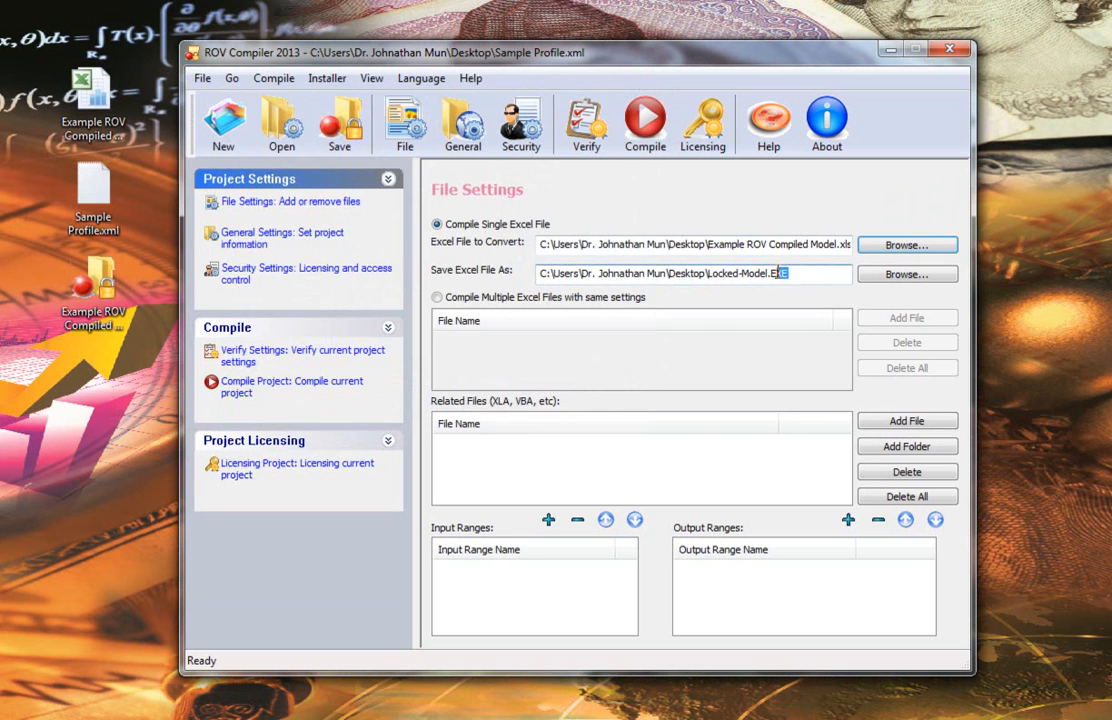
click(906, 274)
key(Escape)
click(811, 275)
Step: Review the general settings, including the available language options, icon and splash fields
click(276, 242)
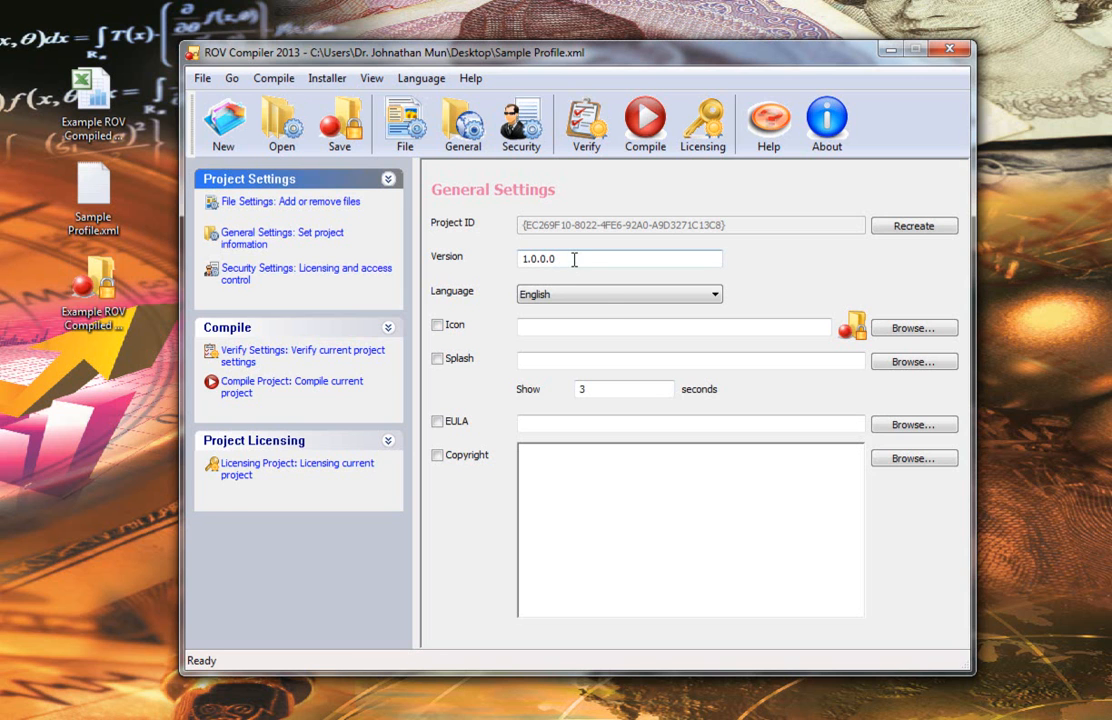
click(599, 298)
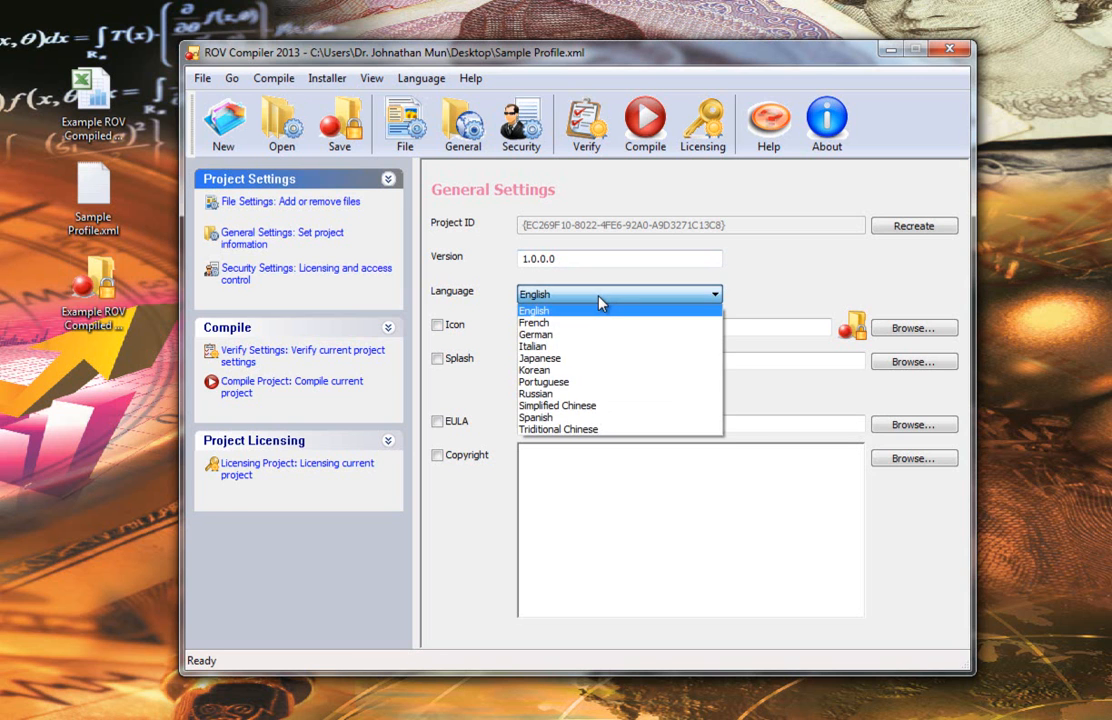
click(599, 302)
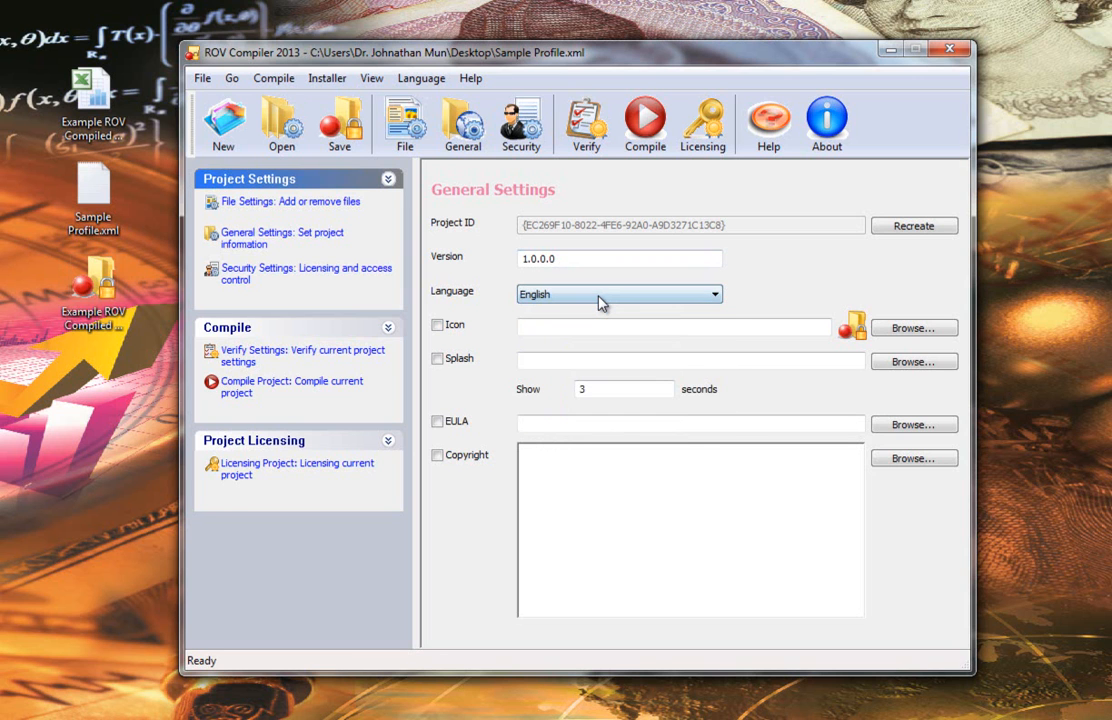
click(90, 288)
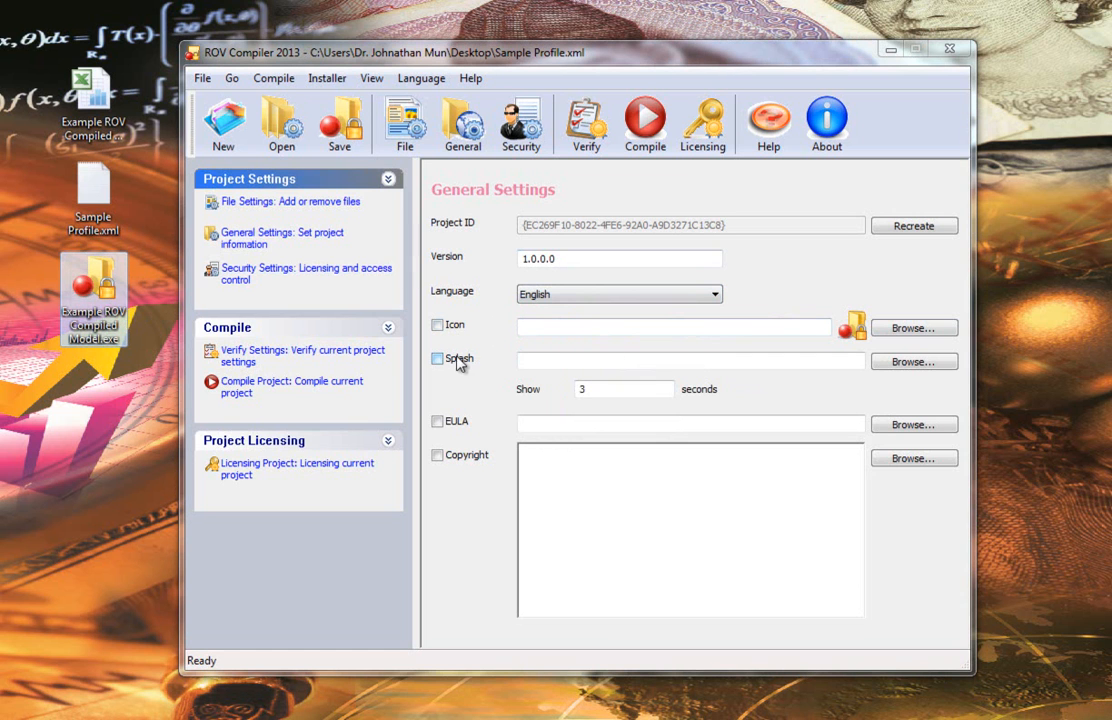
click(562, 360)
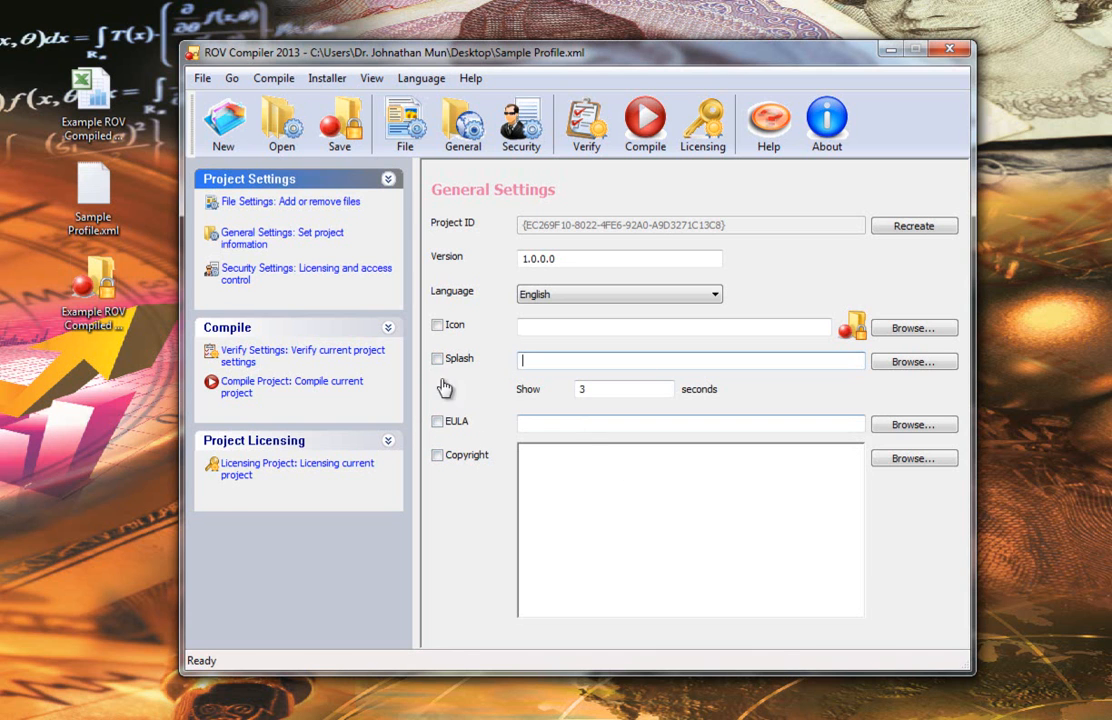
Step: Switch security to Apply Advanced Licensing and generate a new encryption template
click(240, 280)
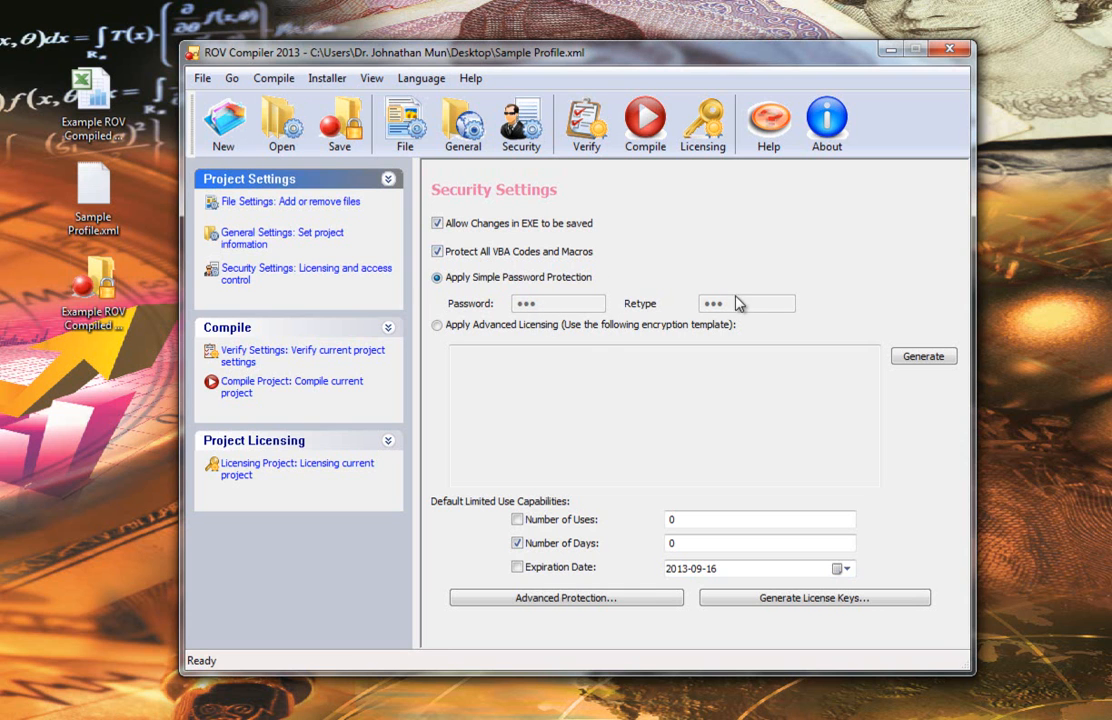
click(501, 326)
click(908, 356)
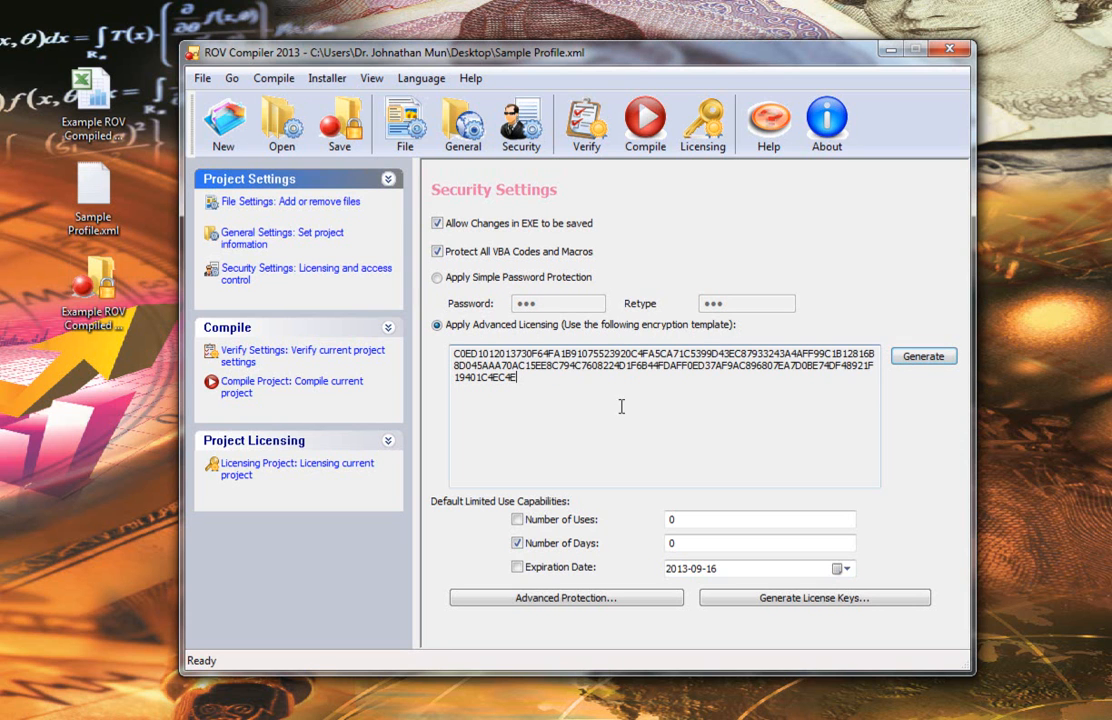
drag(540, 382, 453, 353)
click(533, 381)
drag(515, 377, 481, 352)
click(540, 380)
click(440, 278)
click(472, 328)
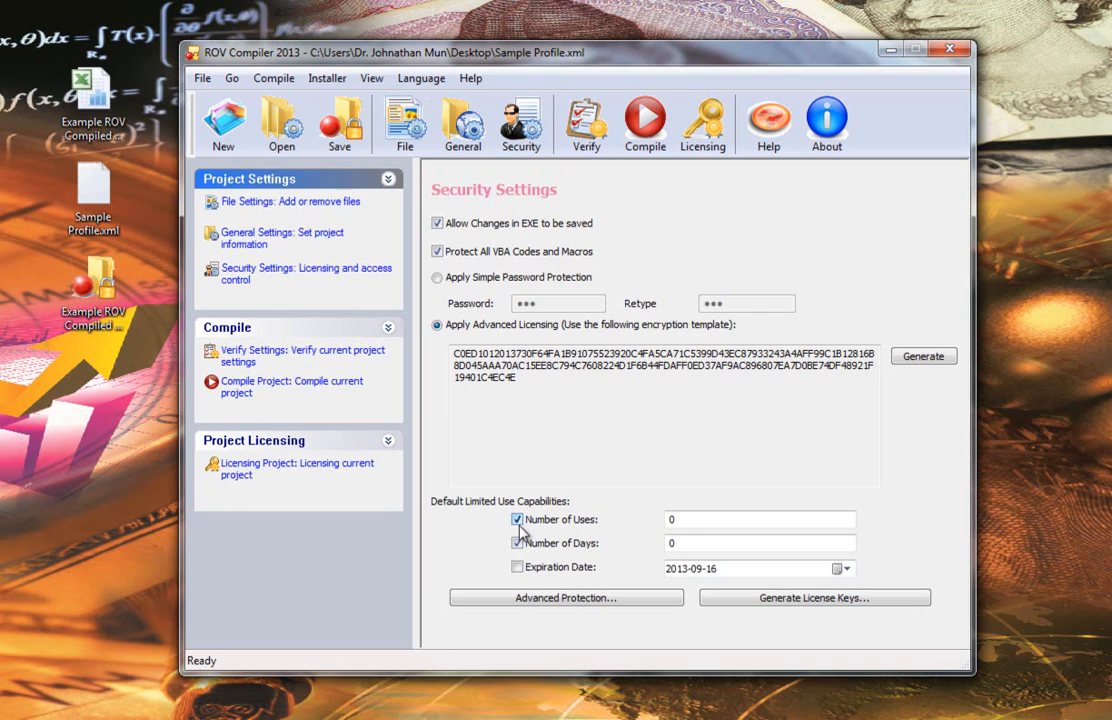
Step: Enable the Number of Uses limit and set it to 3
click(688, 519)
double_click(672, 519)
text(3)
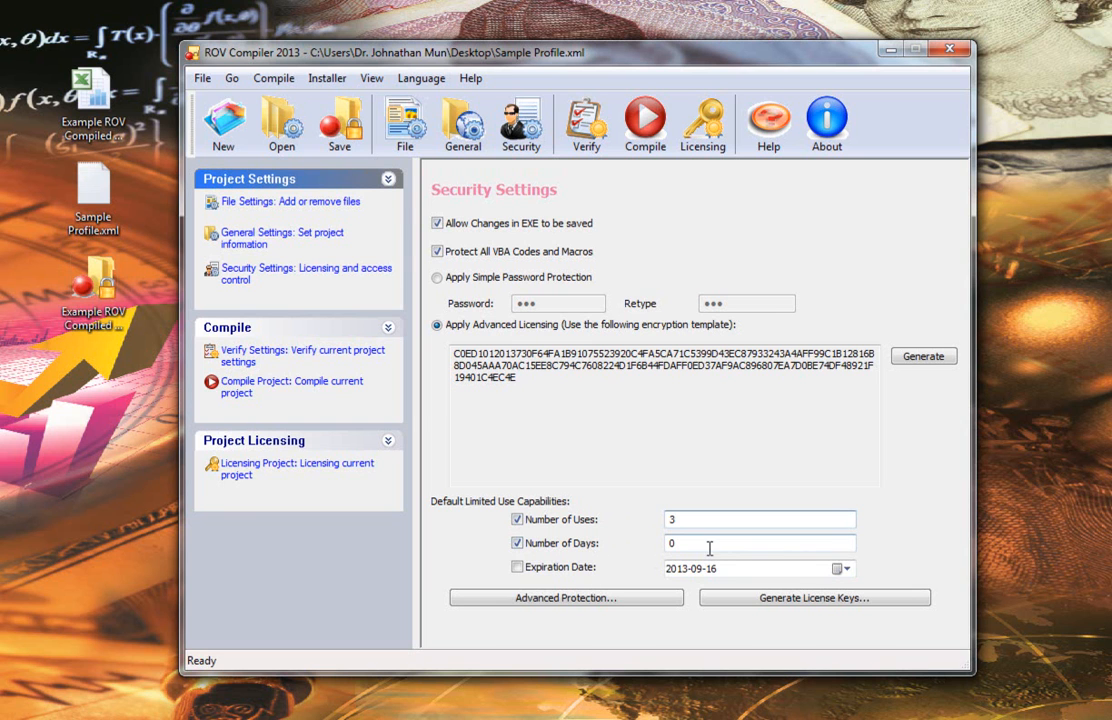
click(840, 569)
click(796, 573)
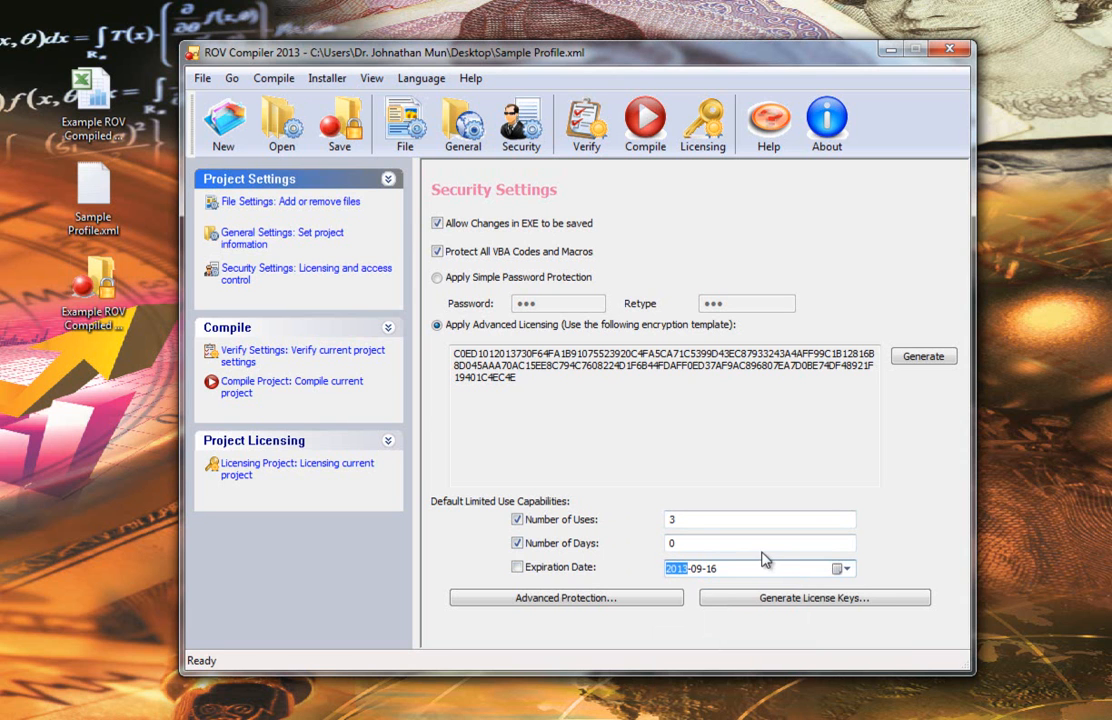
click(693, 519)
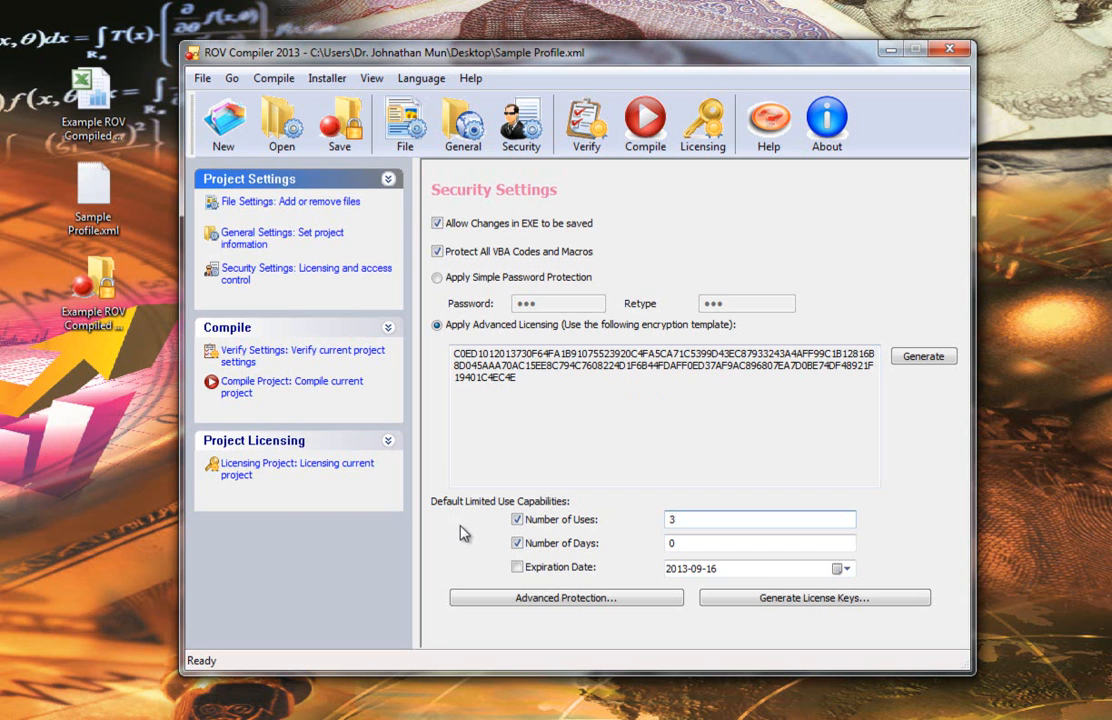
Step: Verify the current project settings and review the verification results
click(222, 352)
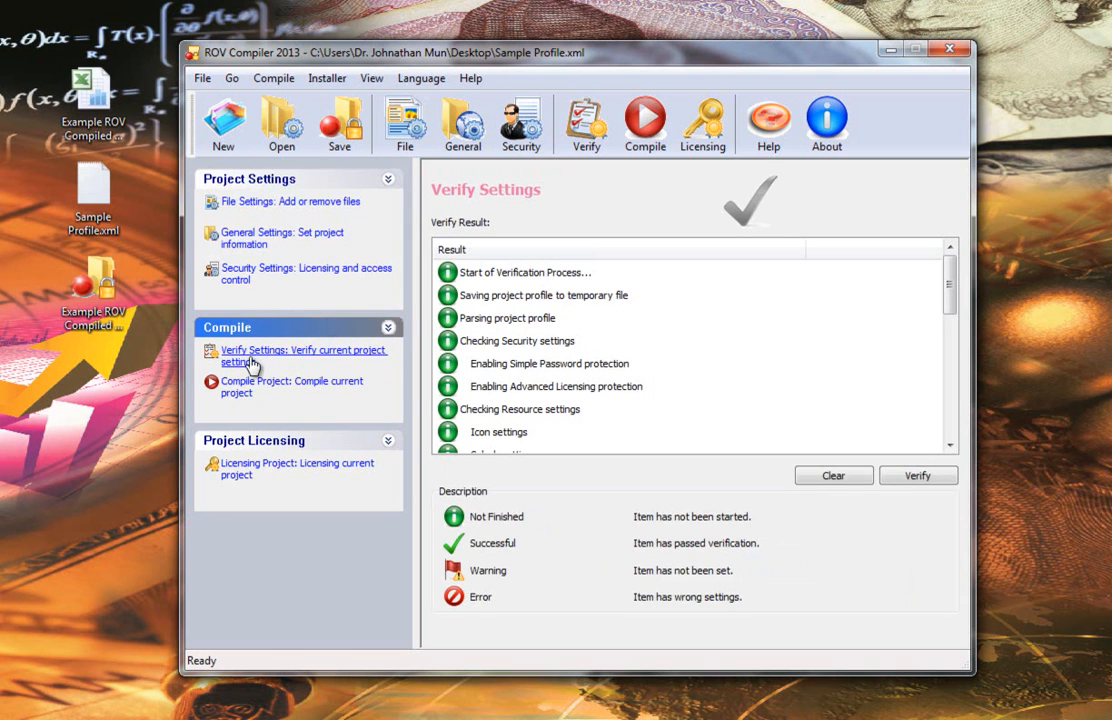
click(915, 478)
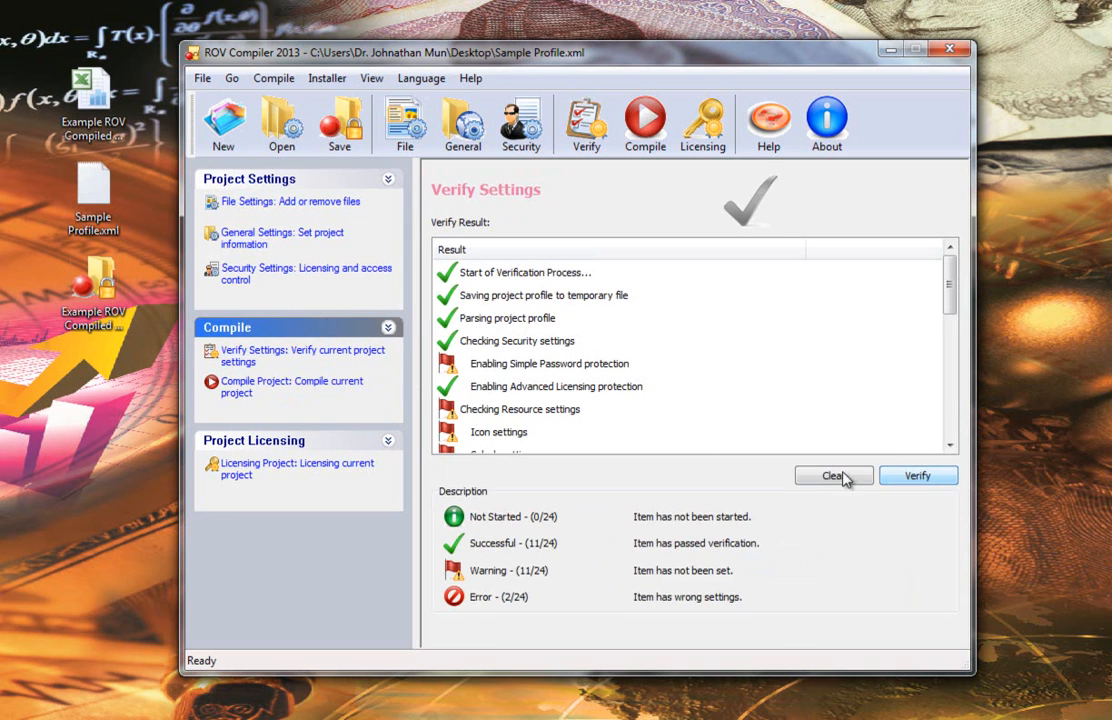
drag(950, 310, 951, 280)
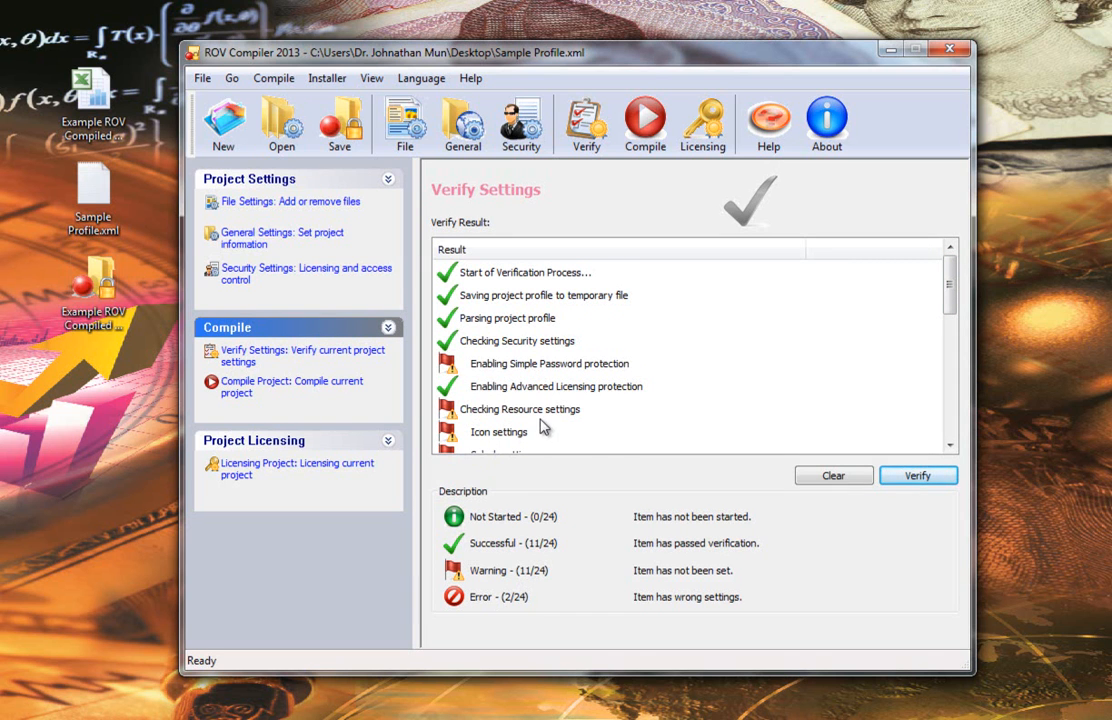
Step: Open the licensing project page and choose the EXTENDED TRIAL license type
click(246, 391)
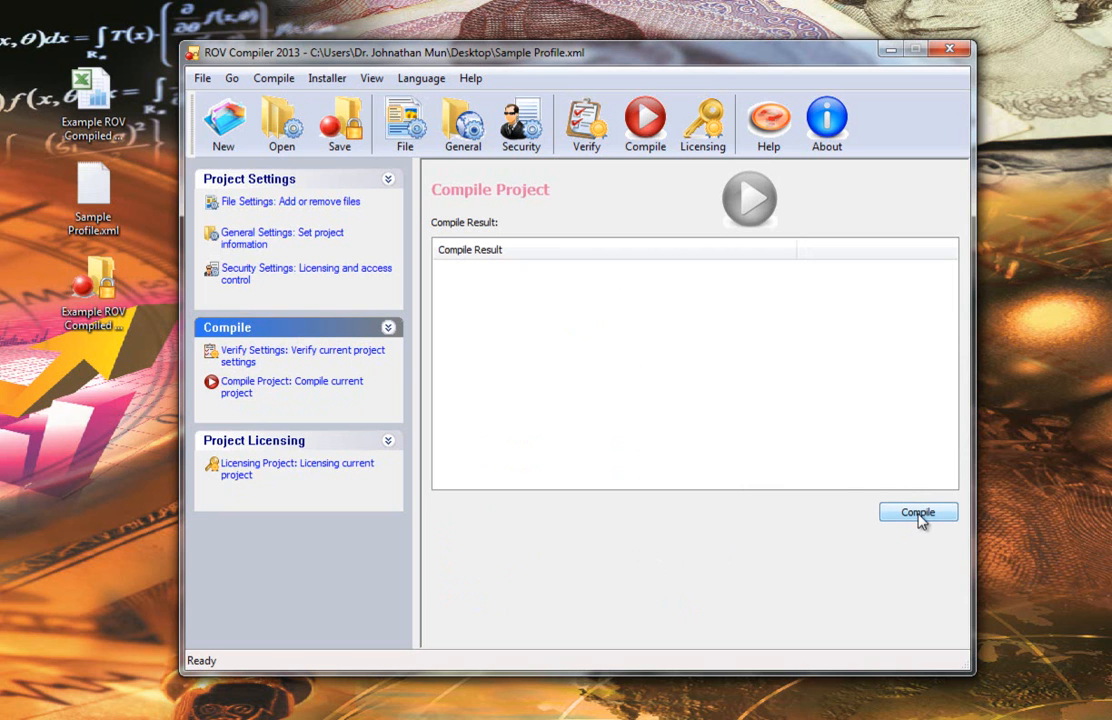
click(237, 476)
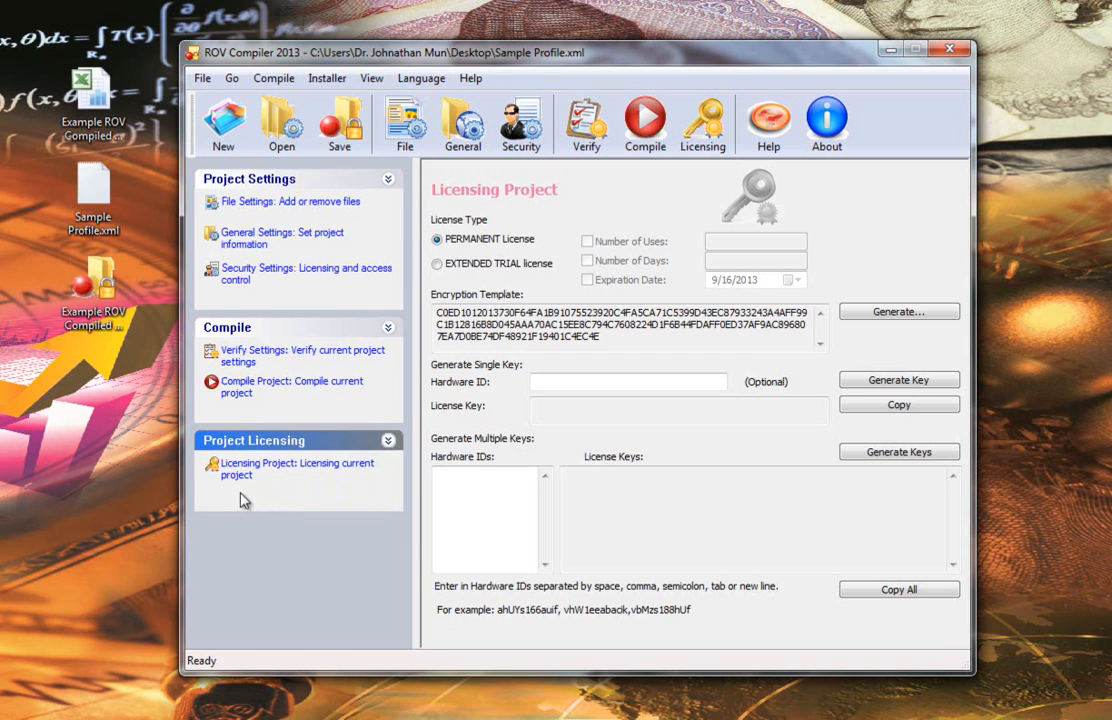
click(505, 266)
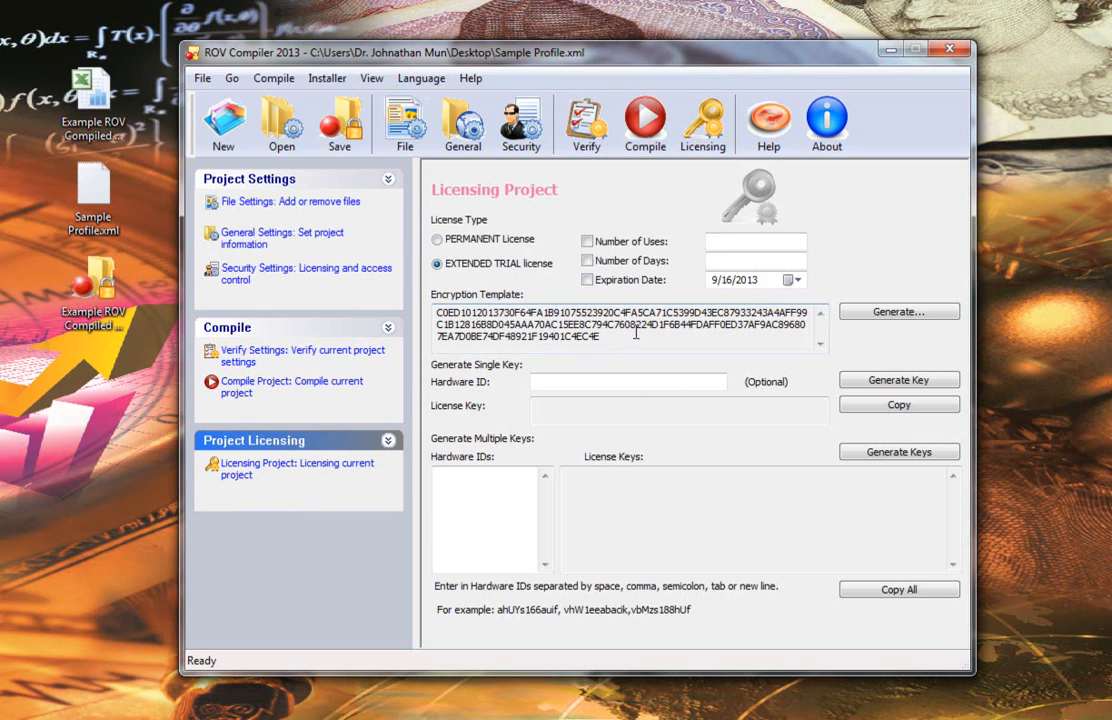
Step: Switch the license type to PERMANENT License, generate a single license key and copy it
click(597, 381)
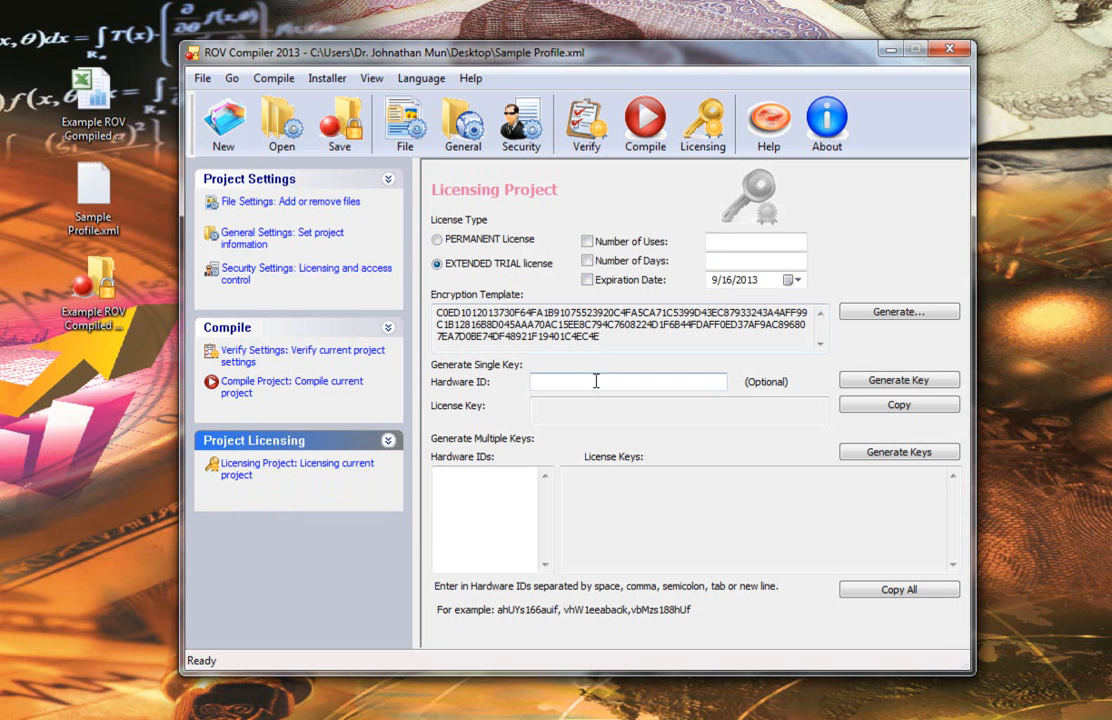
click(437, 240)
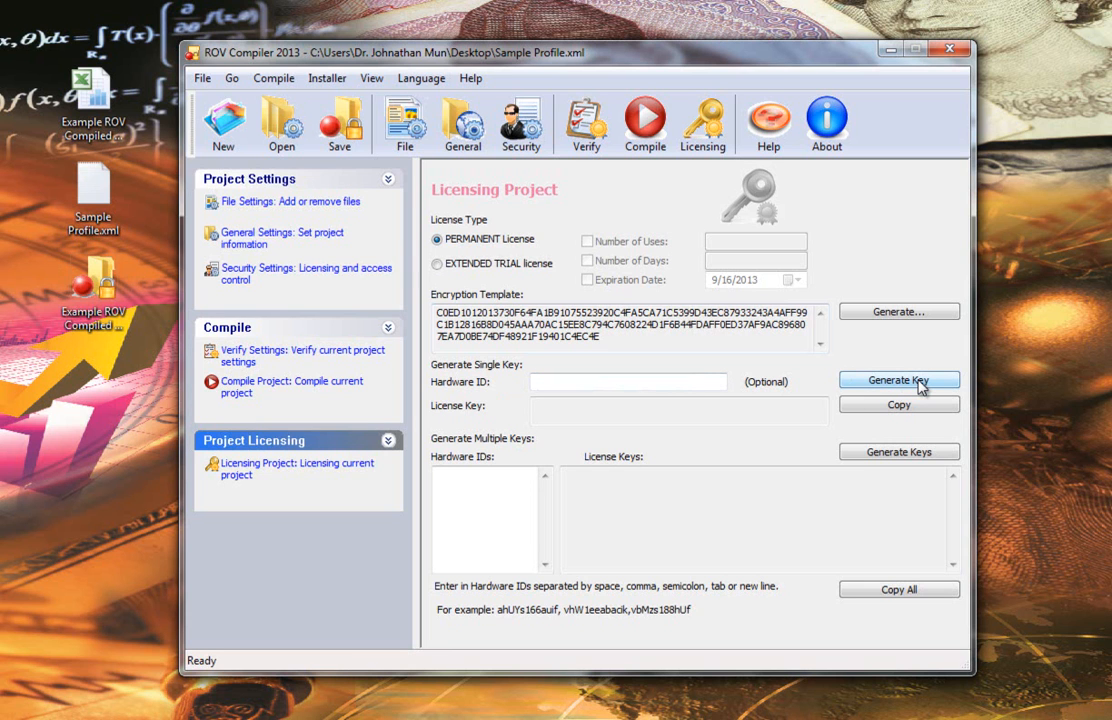
click(856, 388)
drag(609, 418, 525, 406)
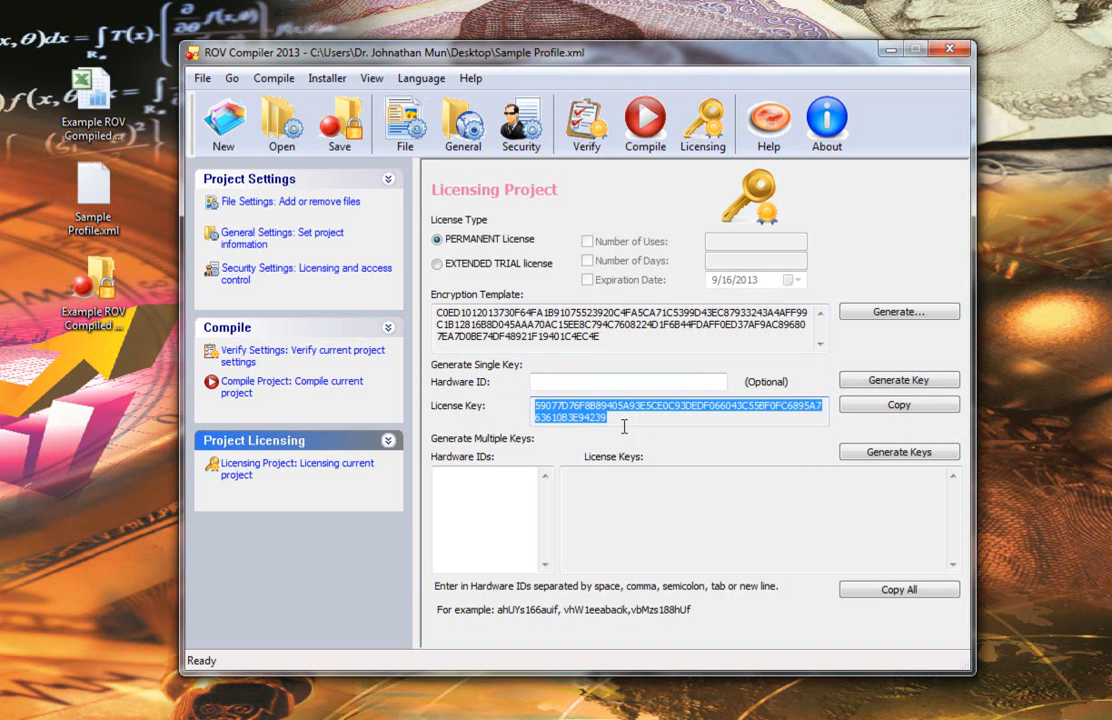
click(912, 408)
Step: Switch the license type back to EXTENDED TRIAL license and open the Compile Project page
click(437, 264)
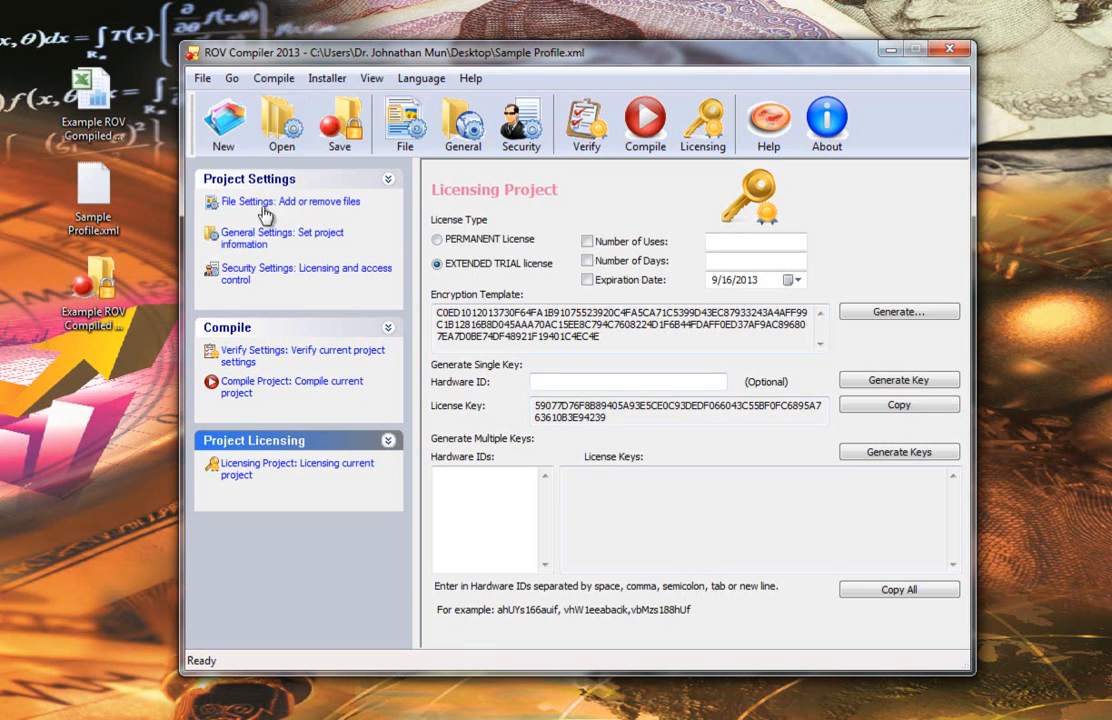
click(240, 205)
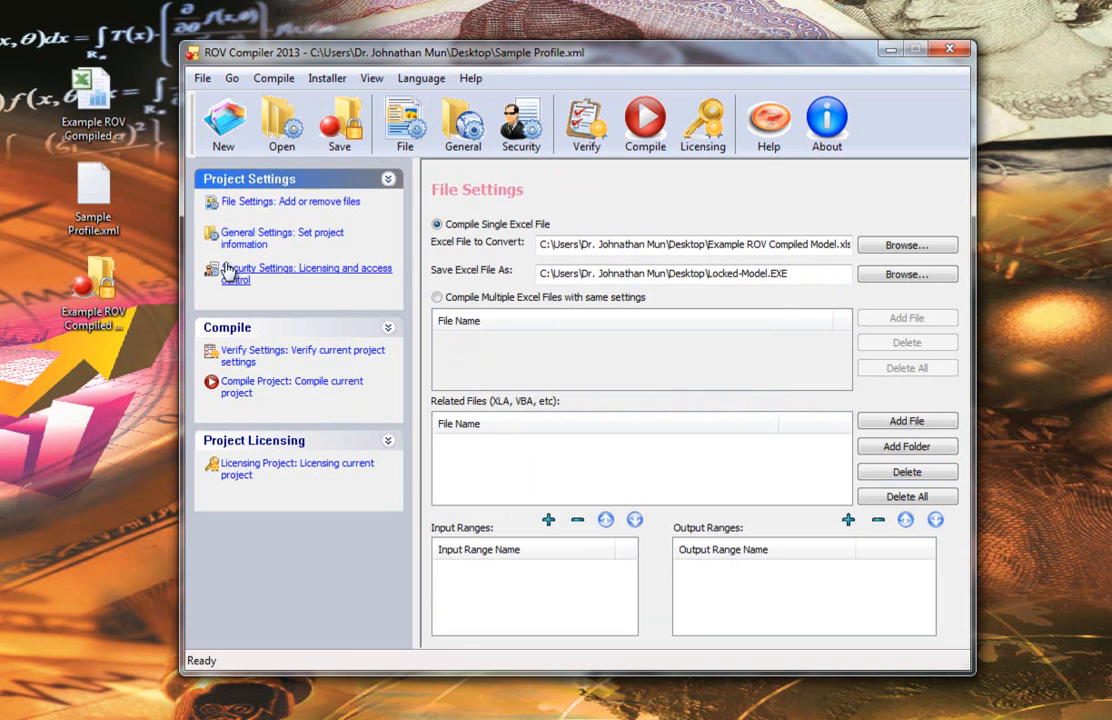
click(237, 388)
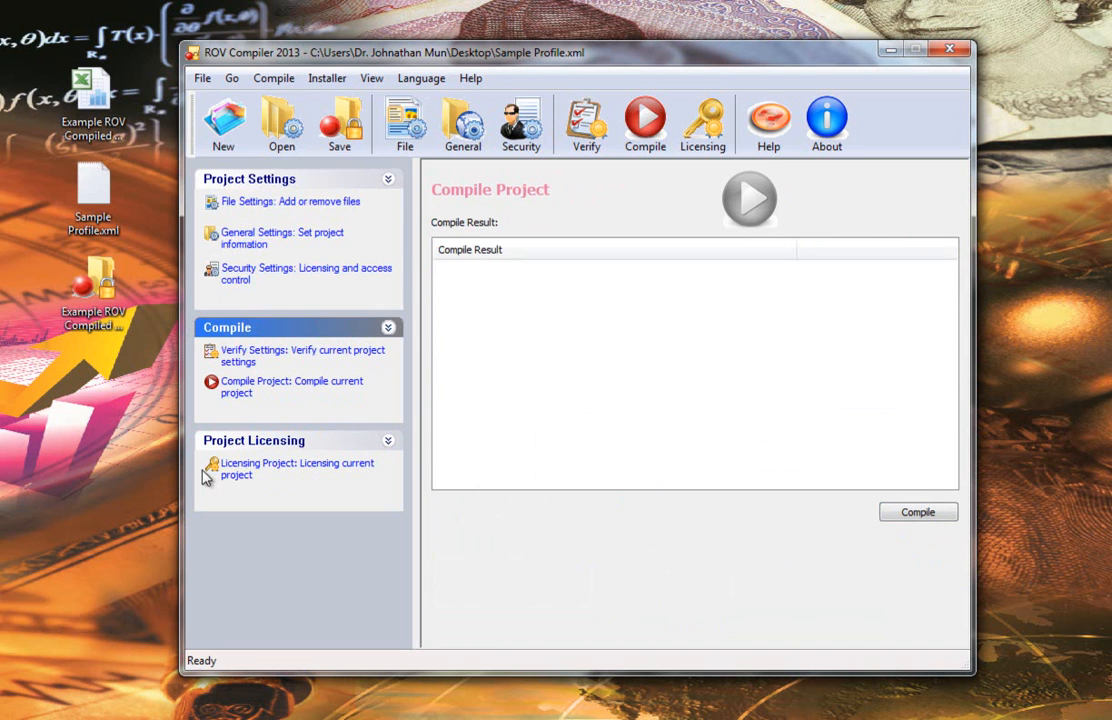
Step: Open the Example ROV Compiled model workbook and view its Information and Model sheets
click(118, 292)
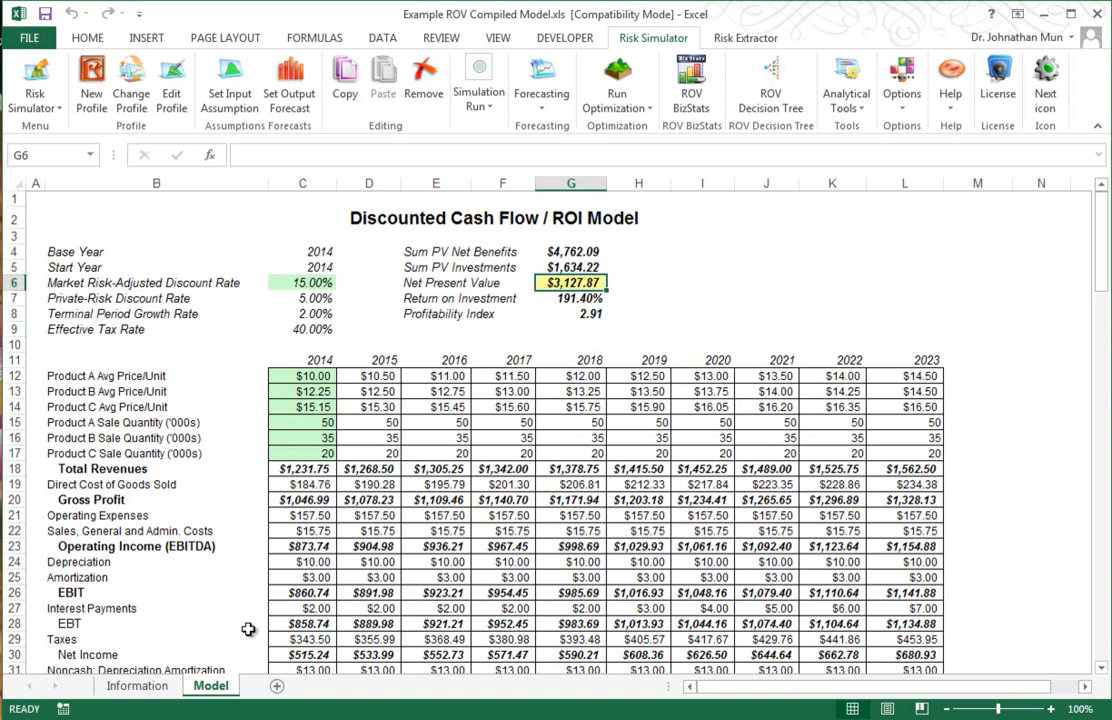
click(160, 686)
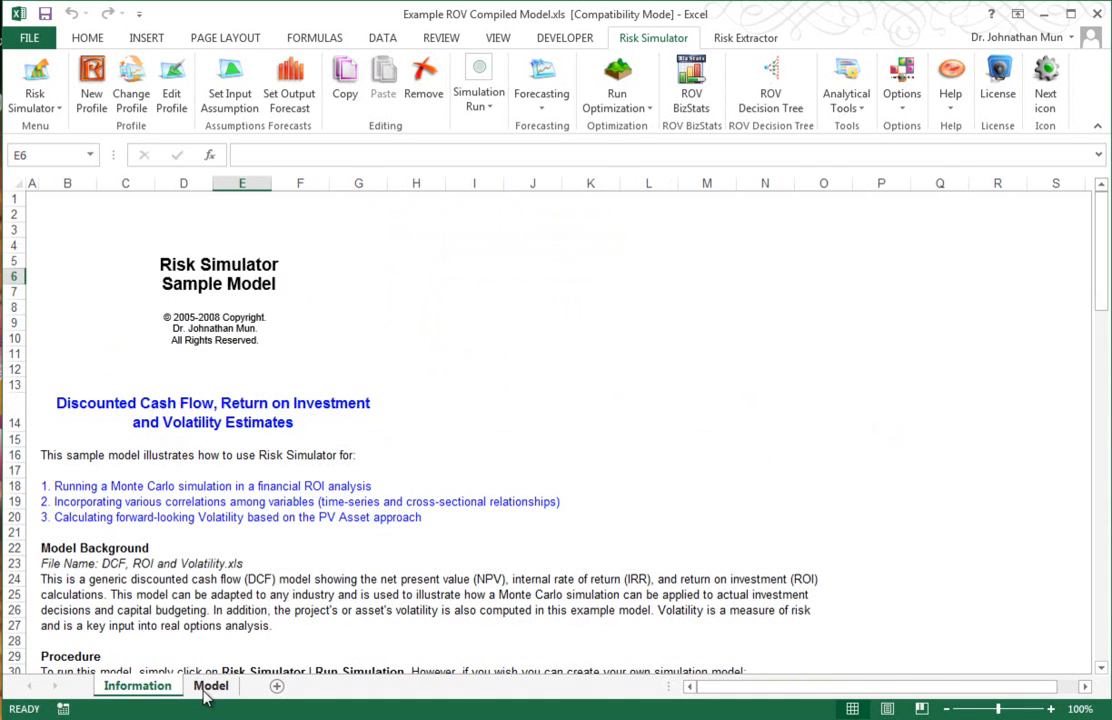
click(210, 686)
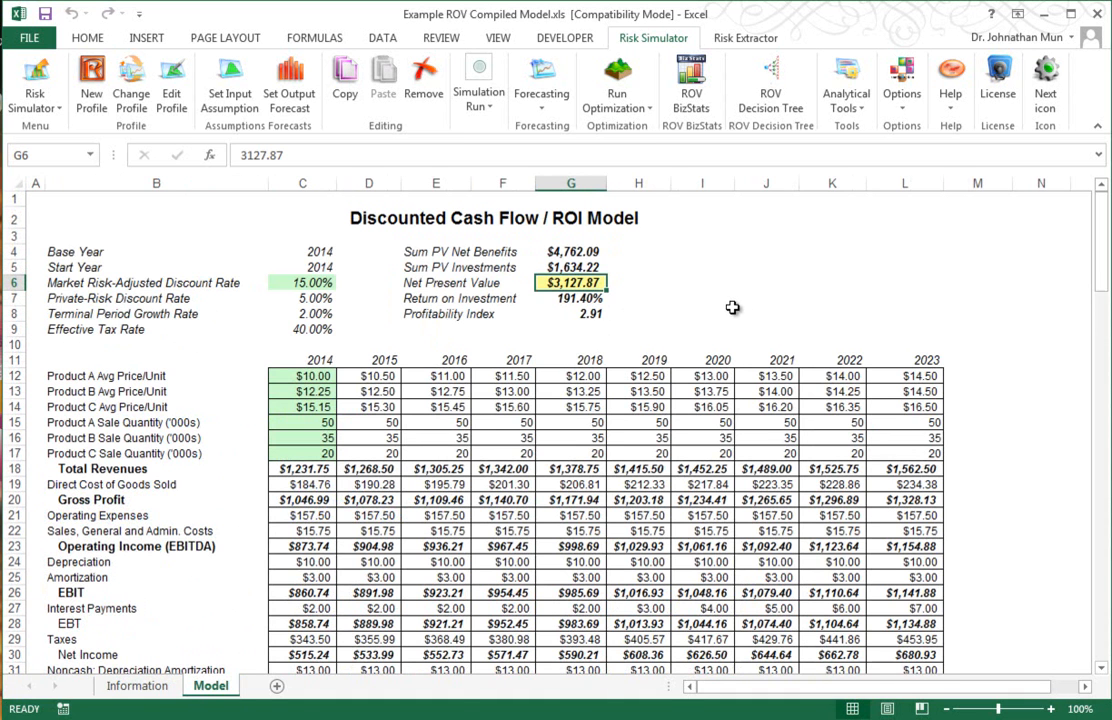
Step: Inspect the Net Present Value formula and the Total Revenues cells of the cash flow model
key(Up)
click(578, 283)
drag(242, 155, 303, 155)
key(Return)
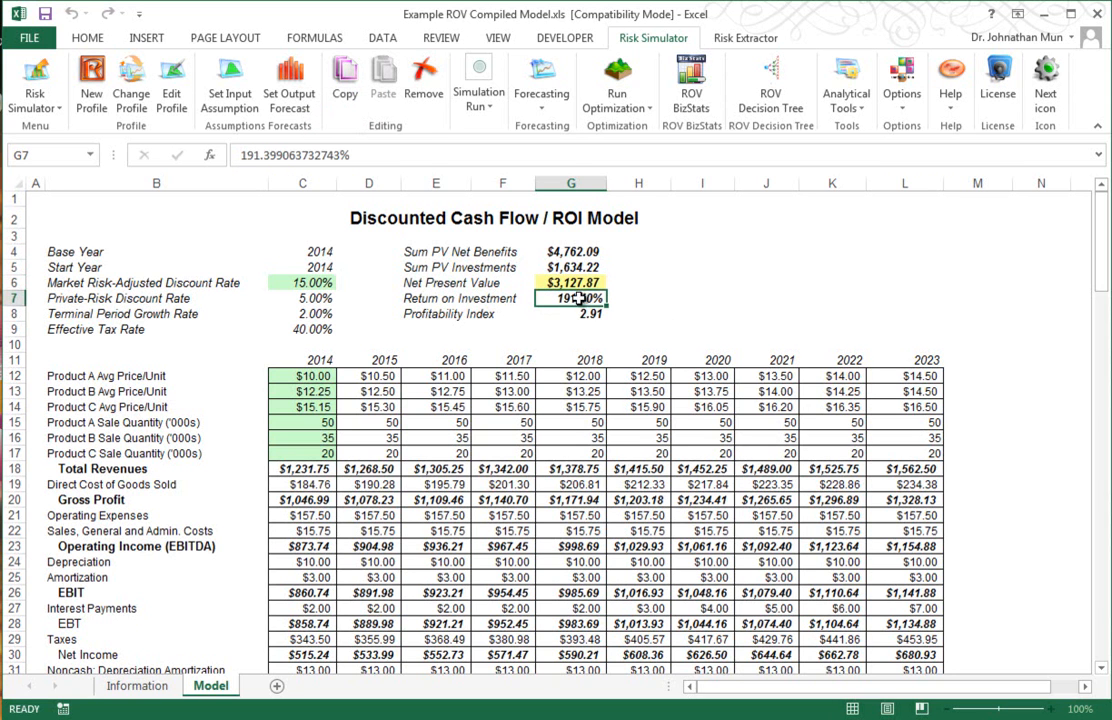
click(440, 470)
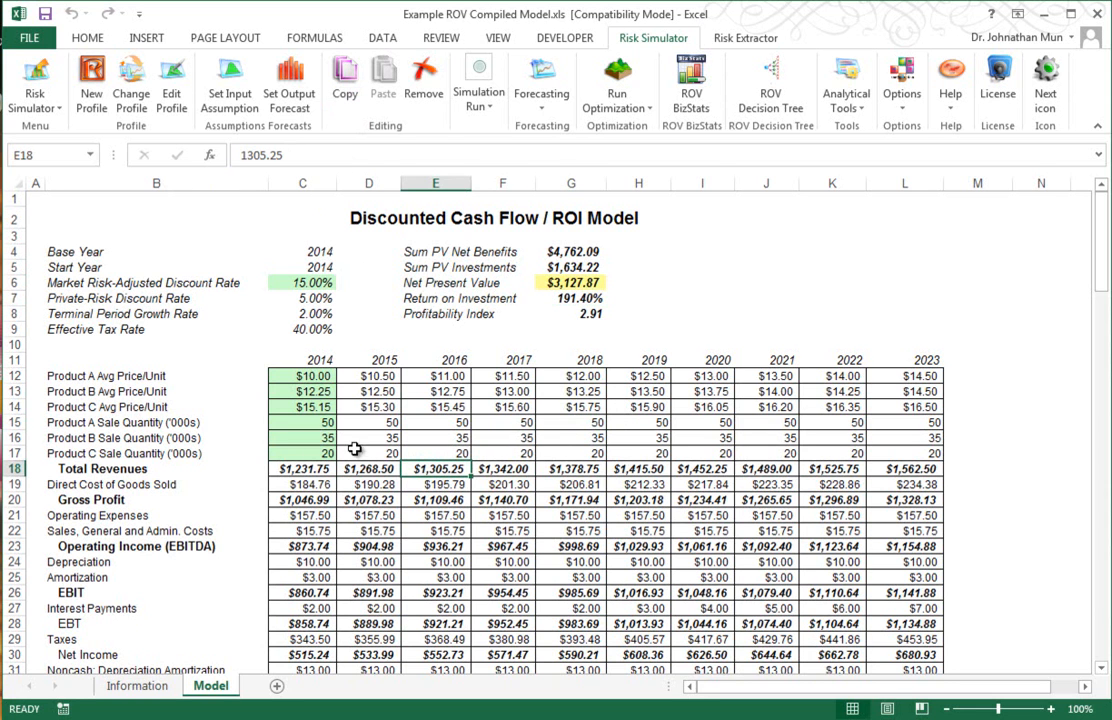
click(303, 470)
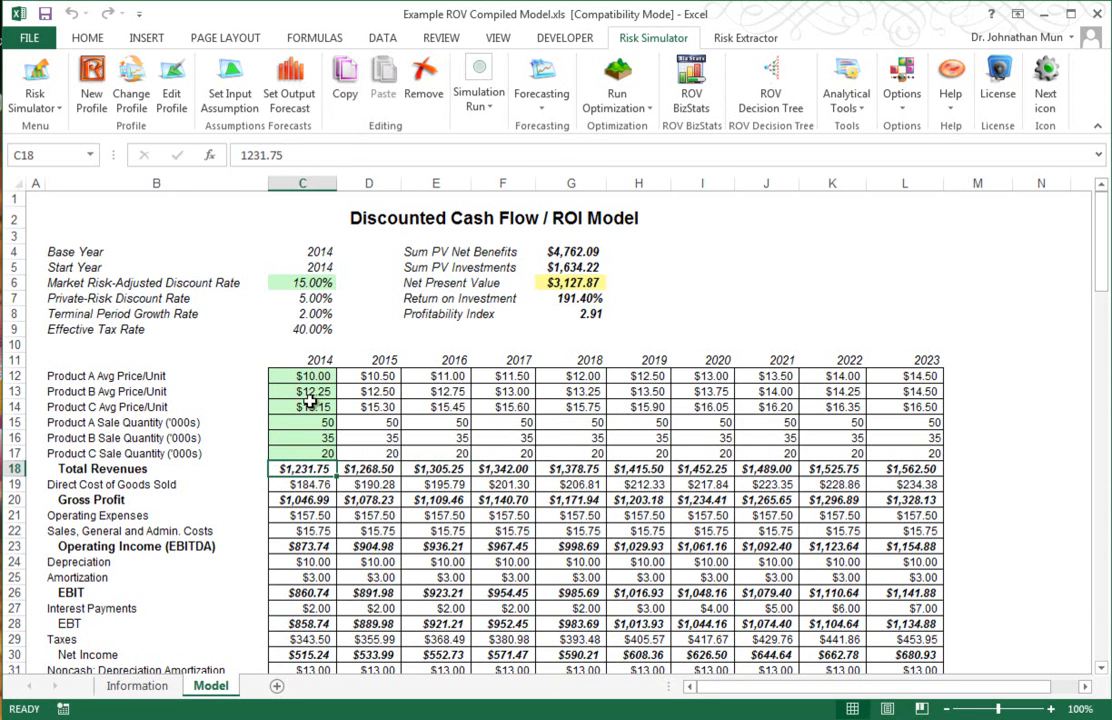
double_click(334, 472)
Step: Set the 2014 Product A Avg Price/Unit to 11
click(303, 377)
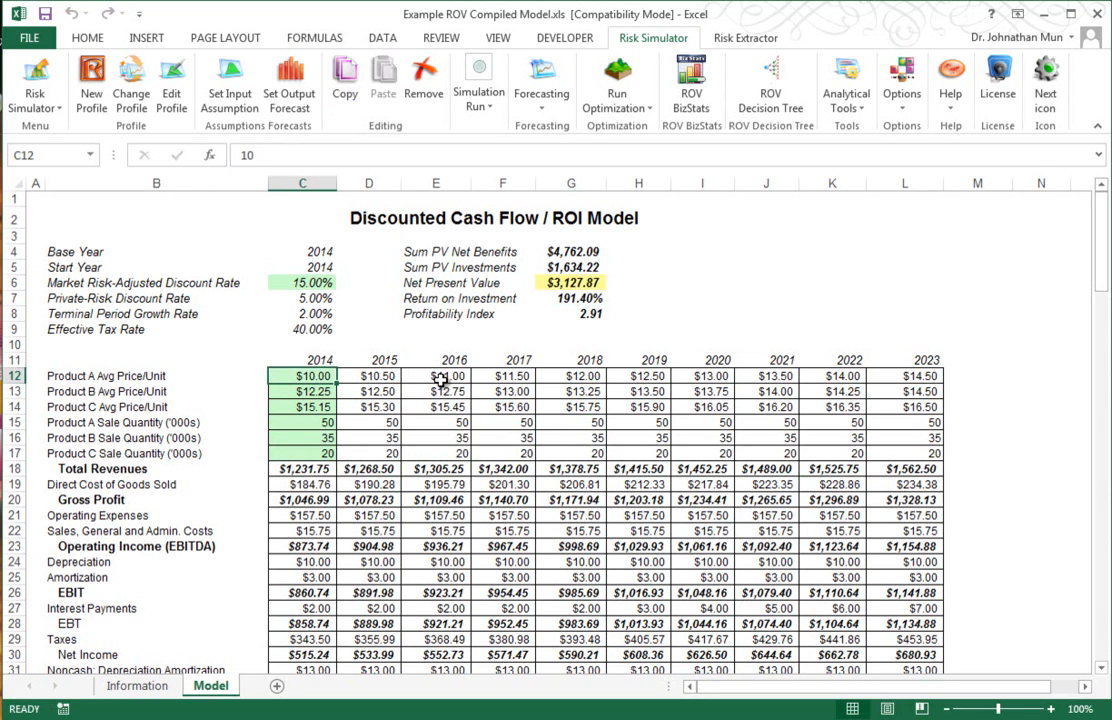
text(1)
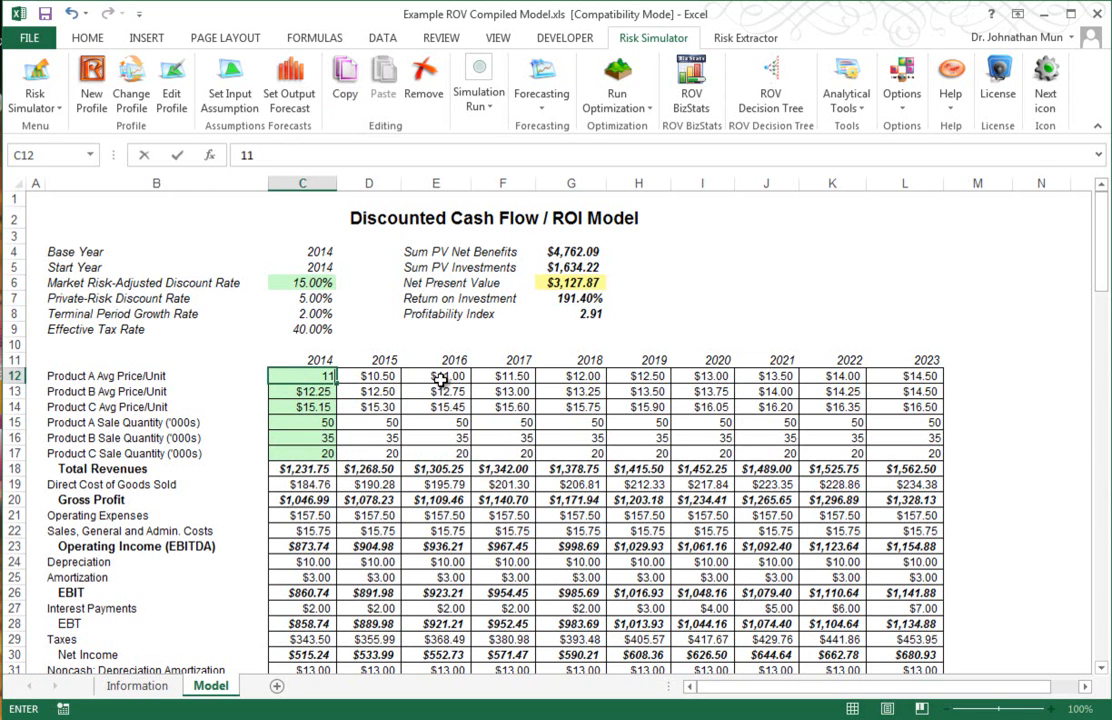
text(1)
key(Return)
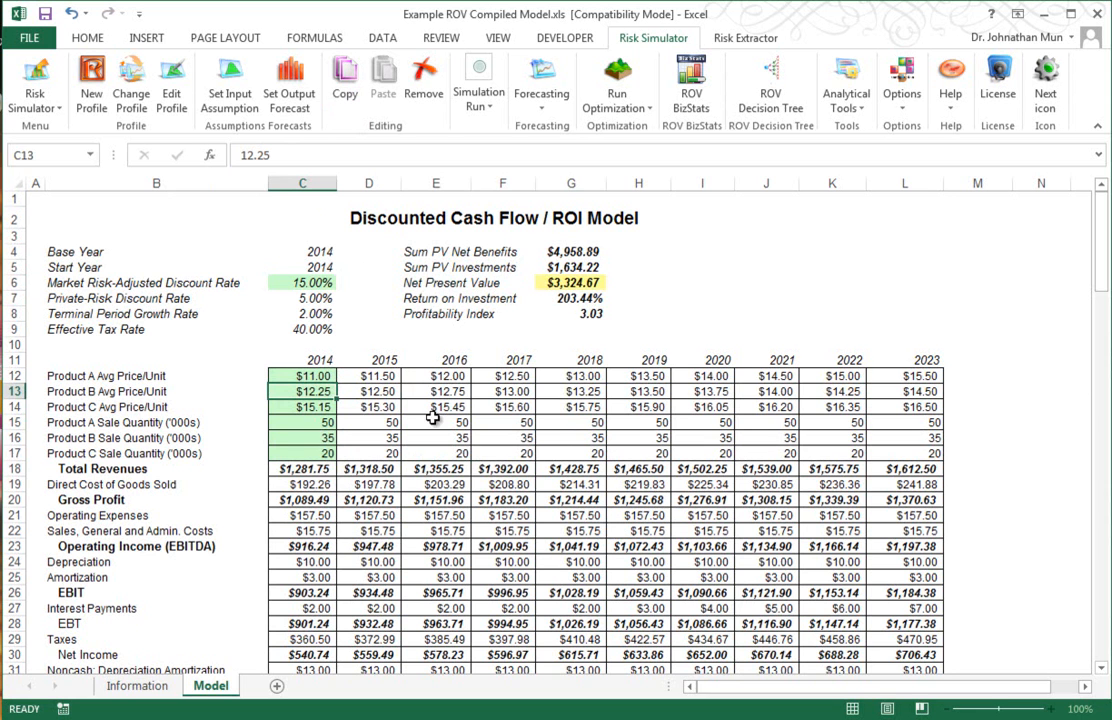
Step: Set the 2014 Product A Avg Price/Unit to 15
click(305, 377)
text(15)
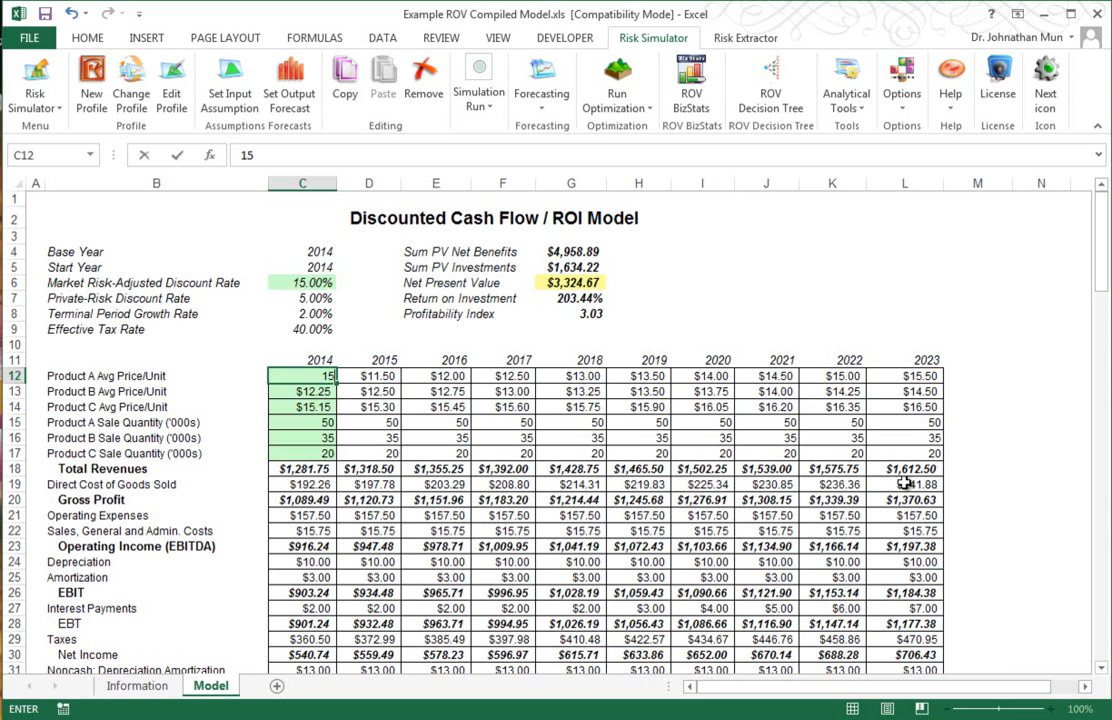
key(Return)
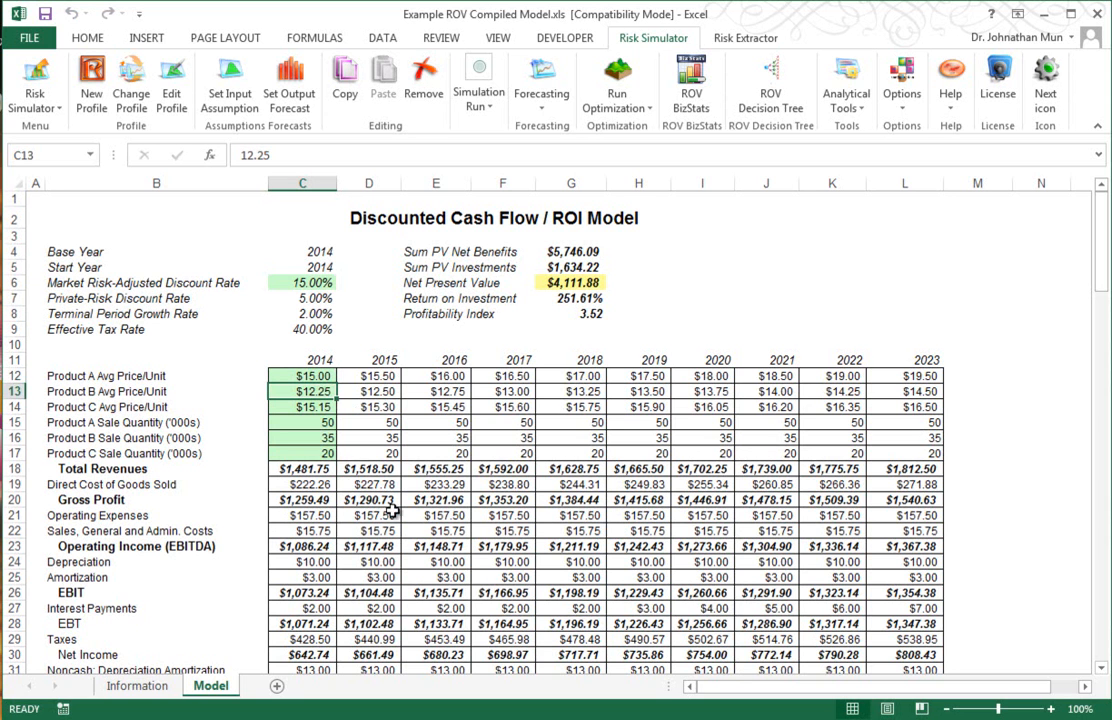
Step: Try overwriting the 2014 Total Revenues cell with 11111 and then 111, undoing each entry
click(315, 470)
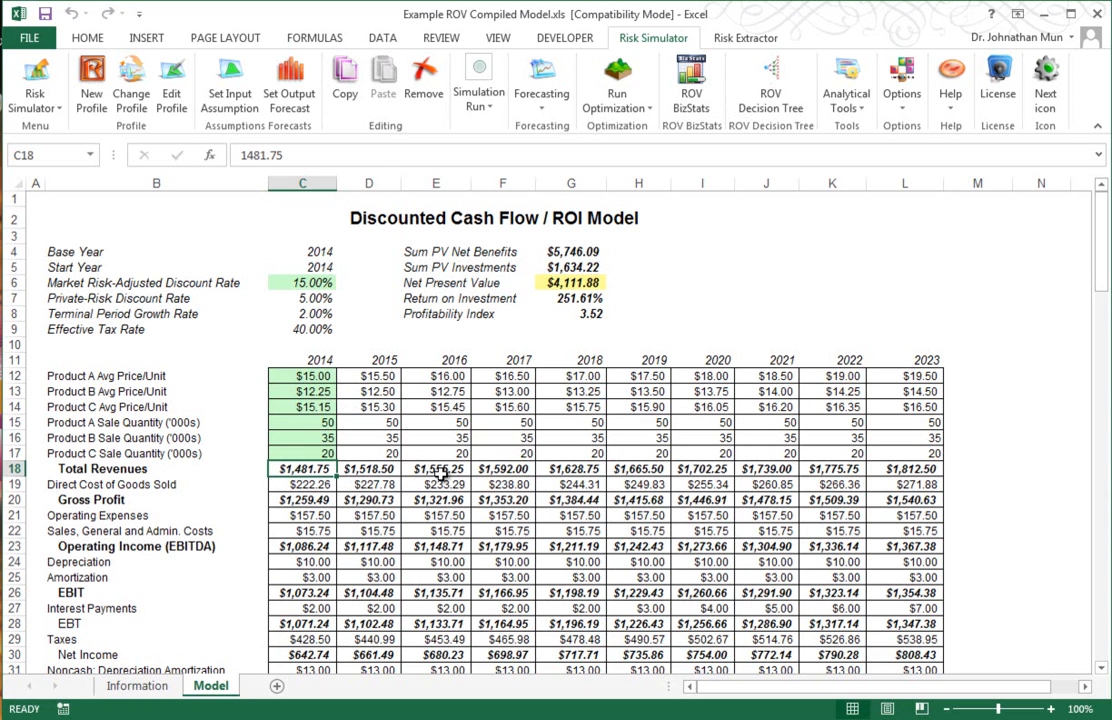
text(11111)
key(Return)
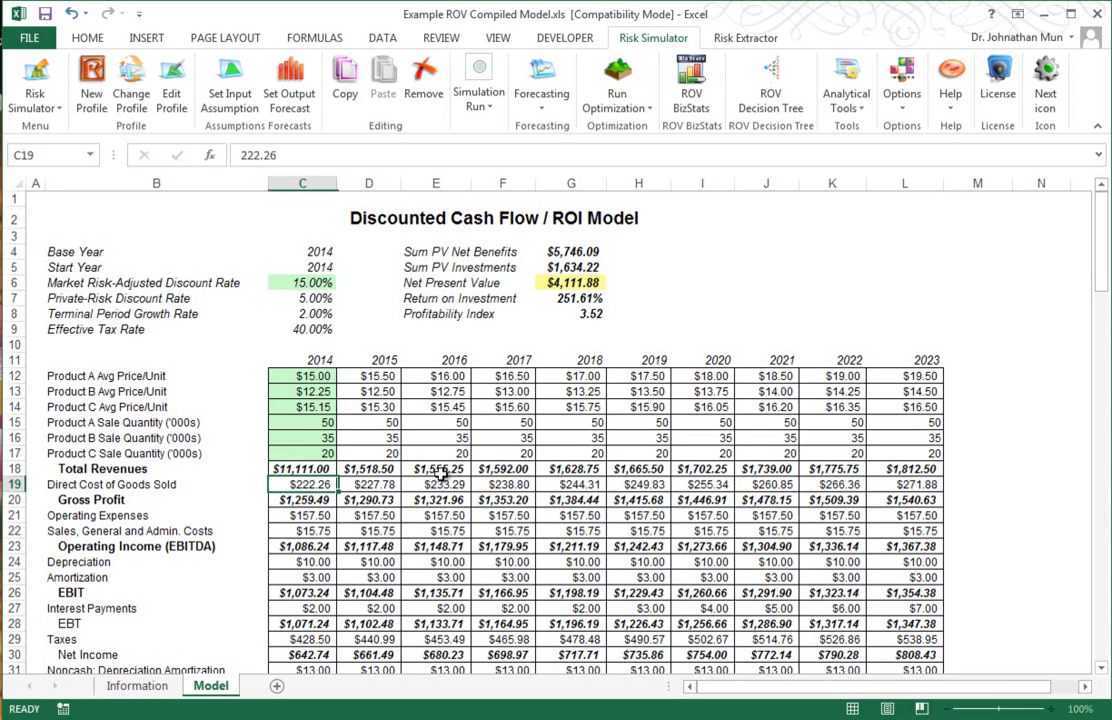
key(ctrl+z)
click(323, 467)
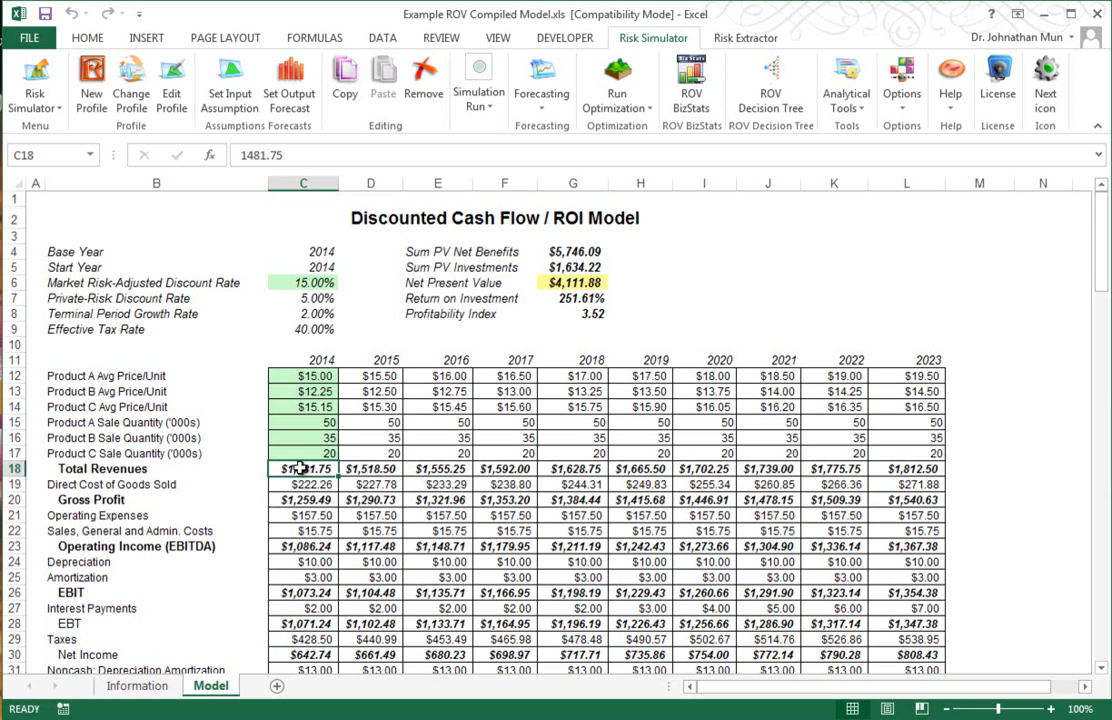
text(1111)
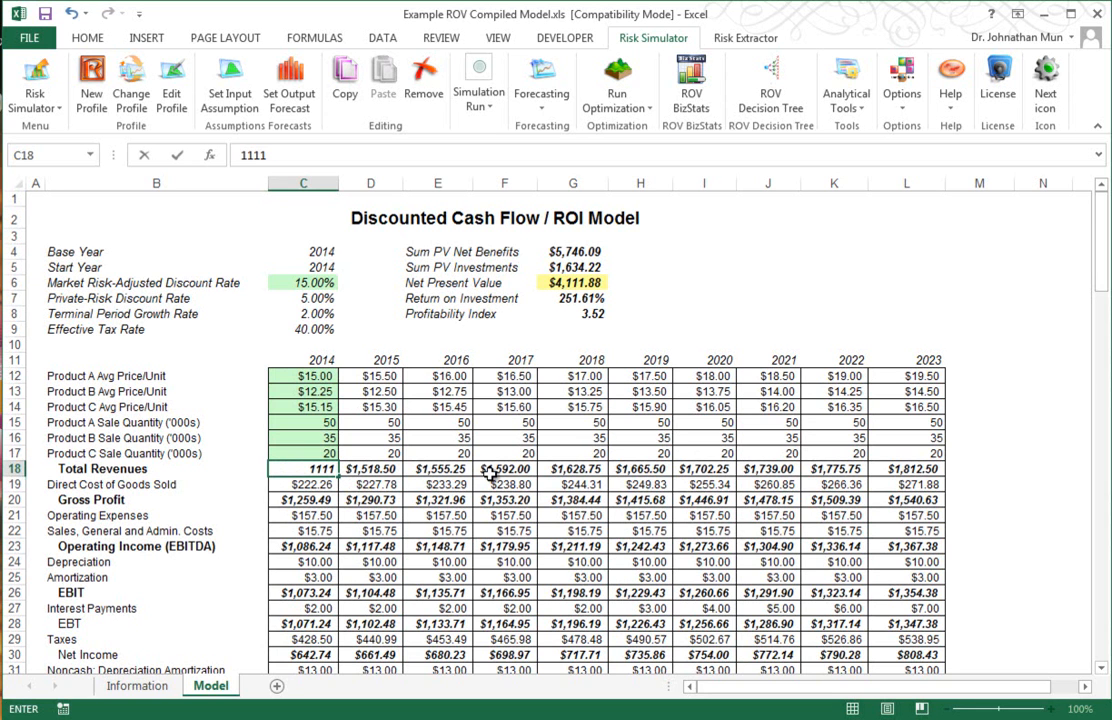
key(Return)
key(ctrl+z)
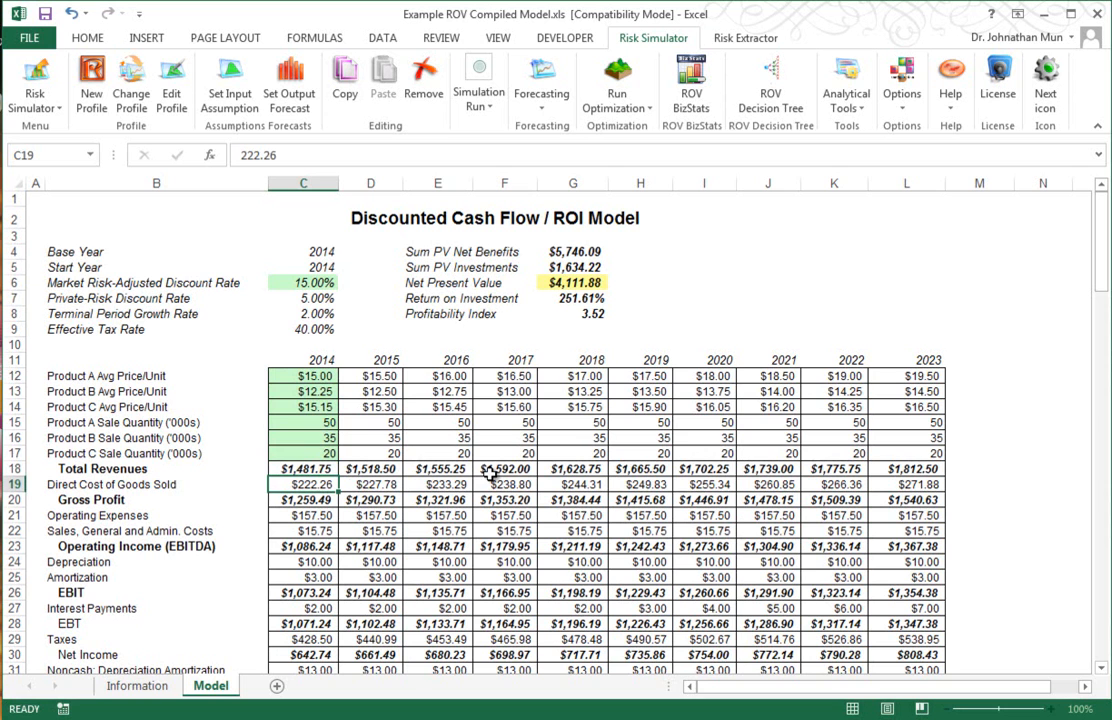
Step: Inspect the Total Revenues cells across the years and the 2014 Product A price cell
click(303, 466)
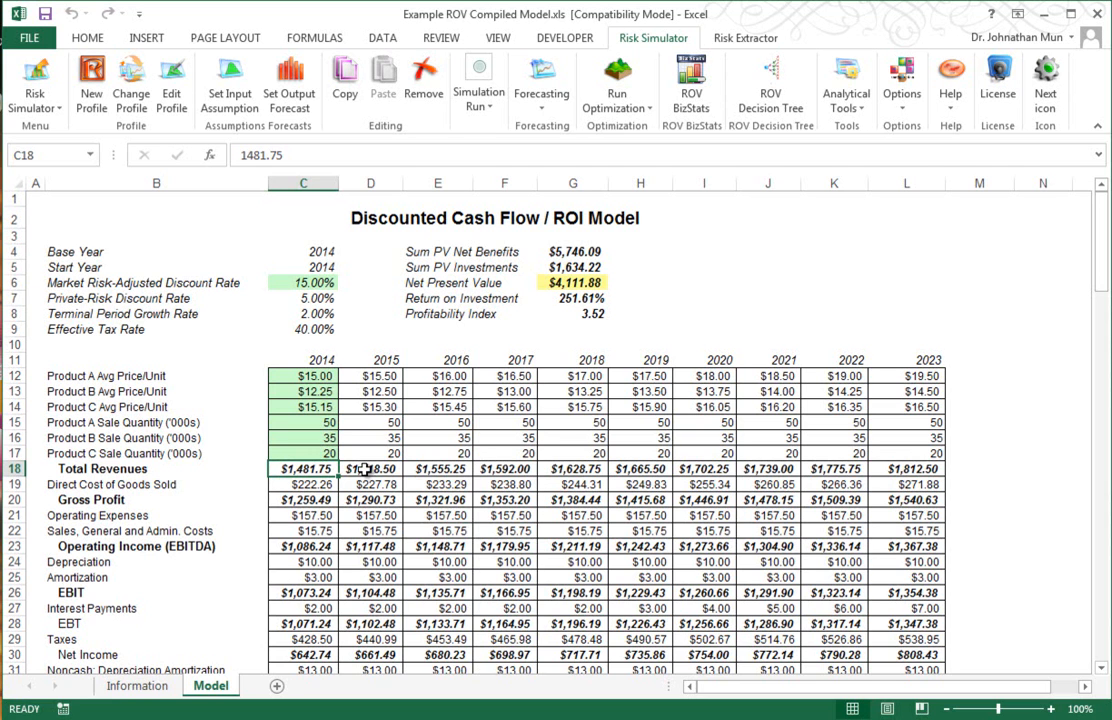
click(397, 468)
click(459, 468)
click(504, 468)
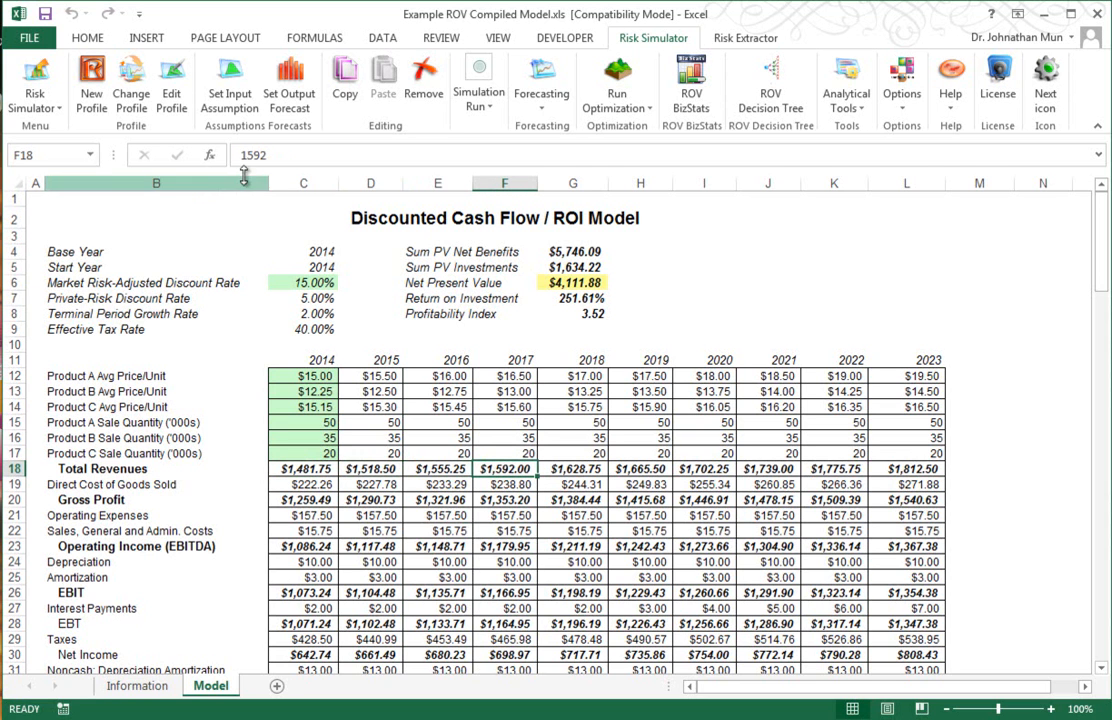
click(317, 372)
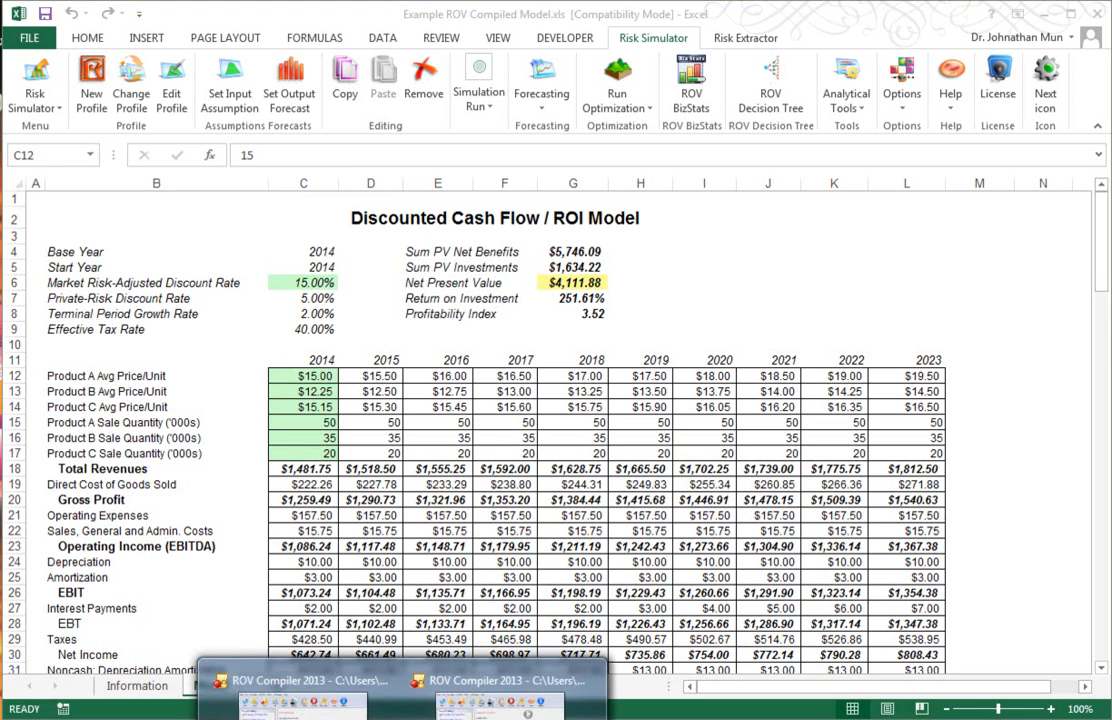
Step: Switch back to ROV Compiler and review the File, Licensing, General, Verify and Security settings pages
click(500, 688)
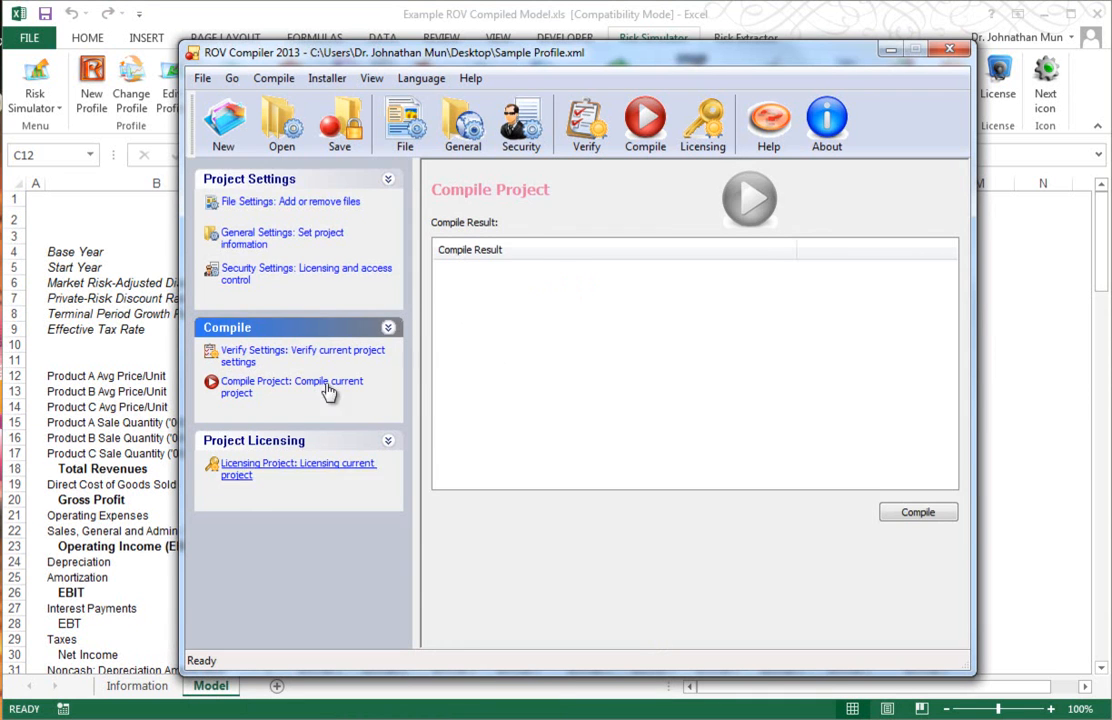
click(250, 203)
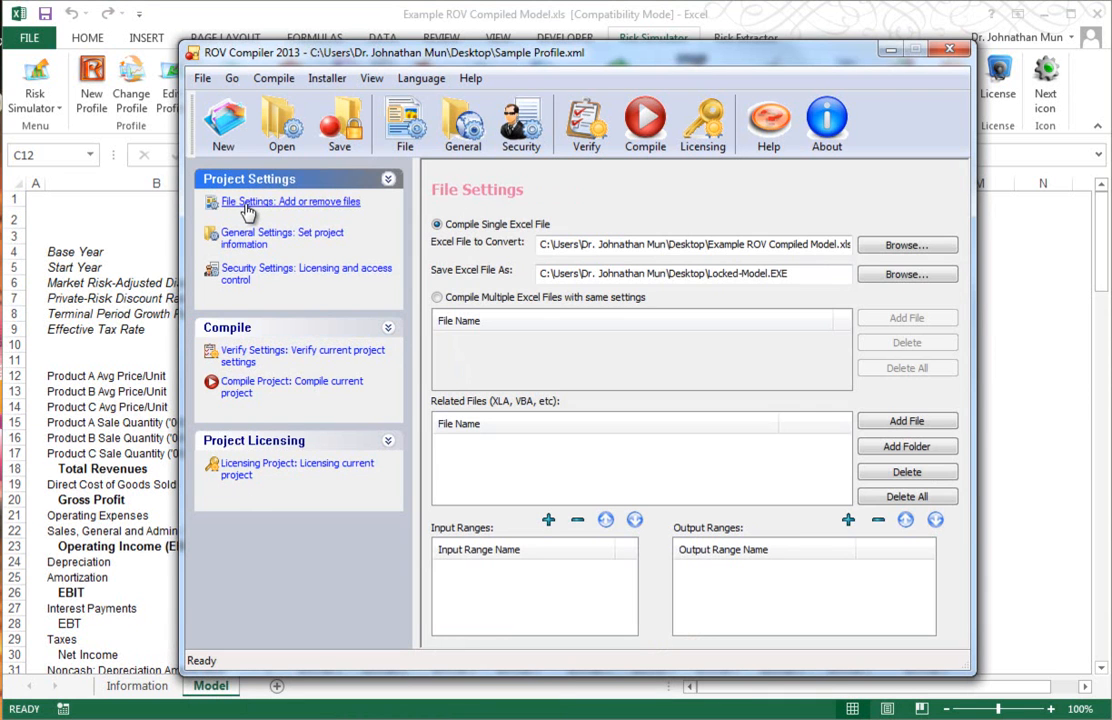
click(241, 470)
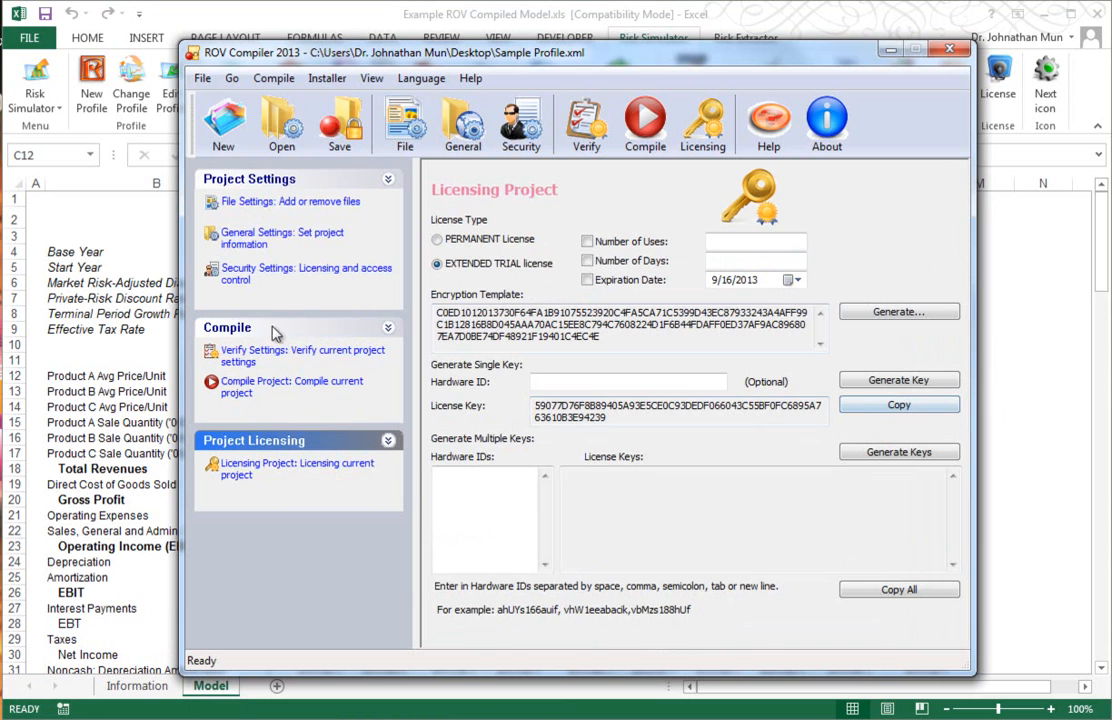
click(278, 204)
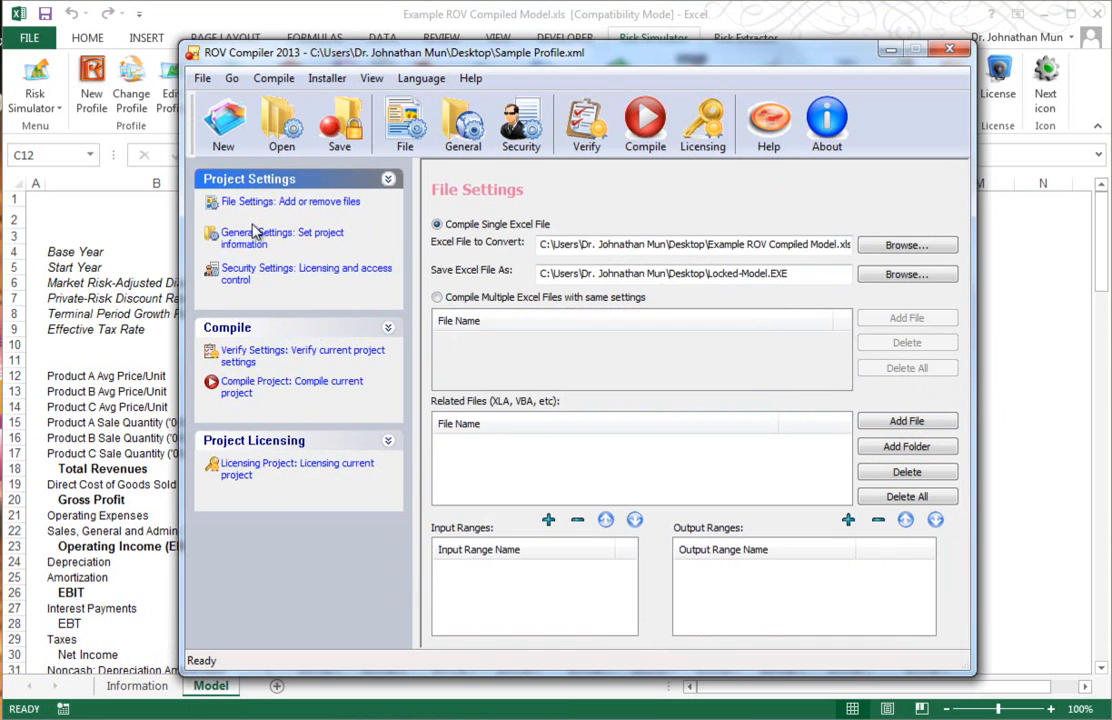
click(250, 238)
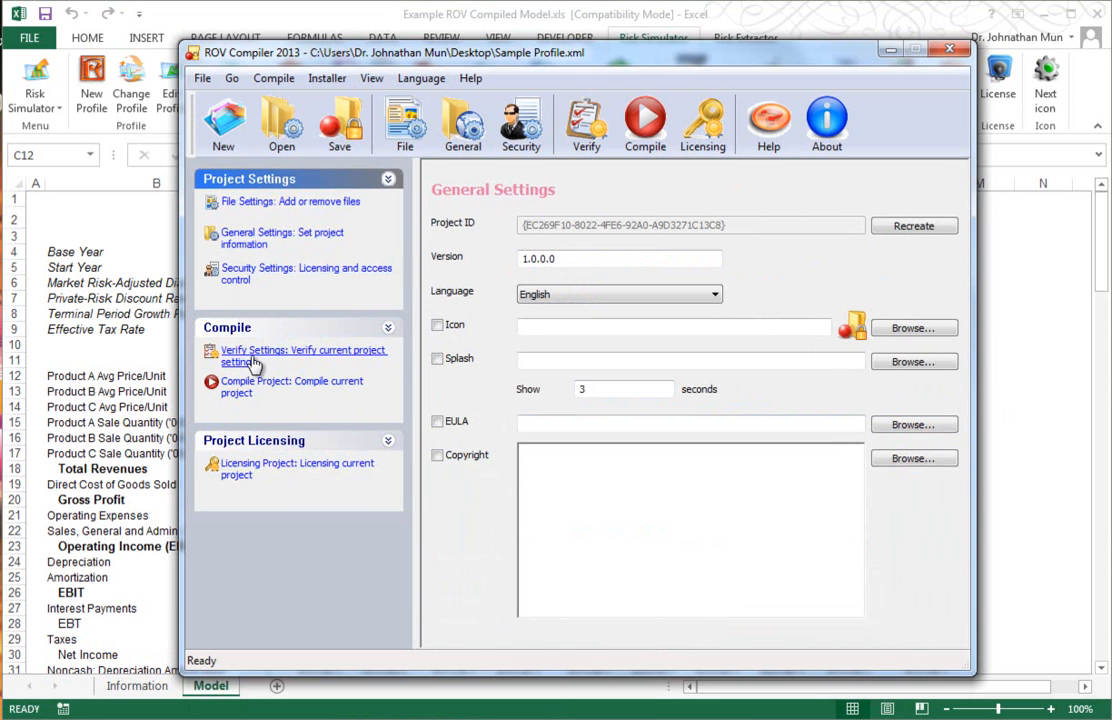
click(265, 354)
click(272, 276)
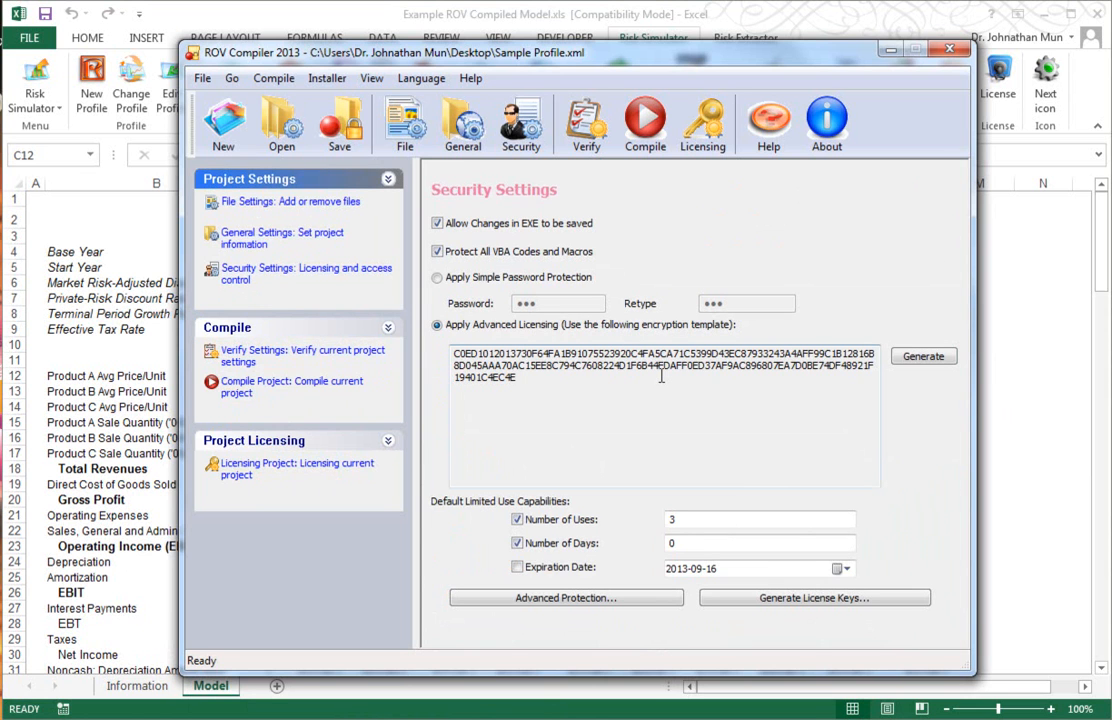
click(255, 238)
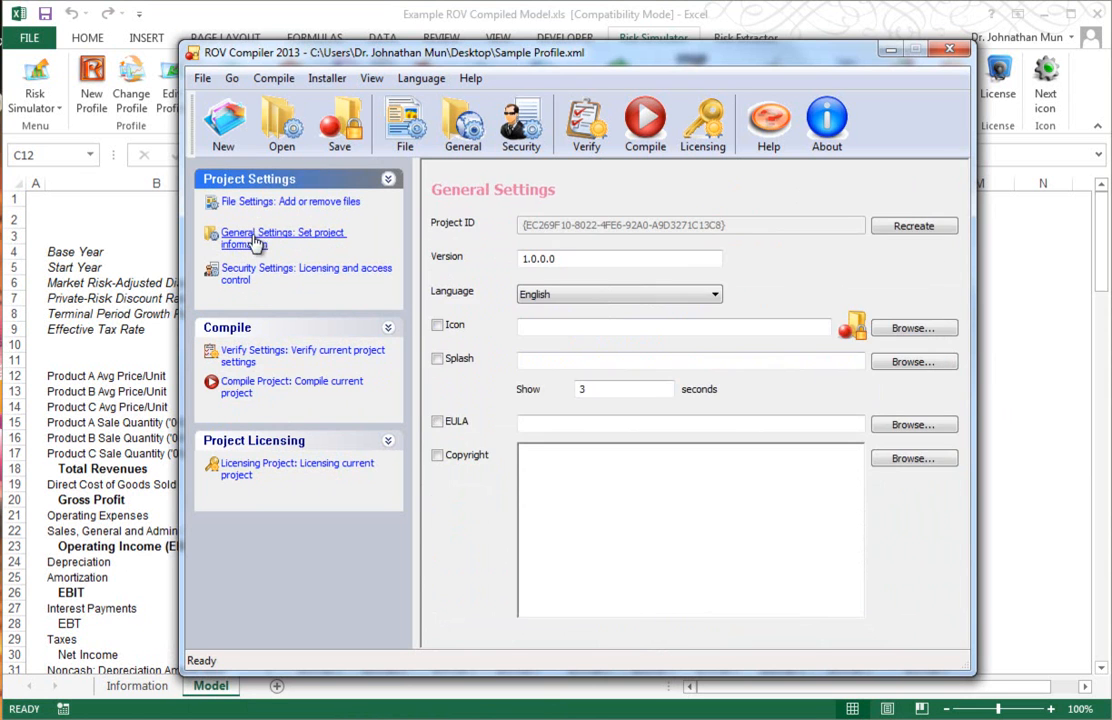
click(235, 203)
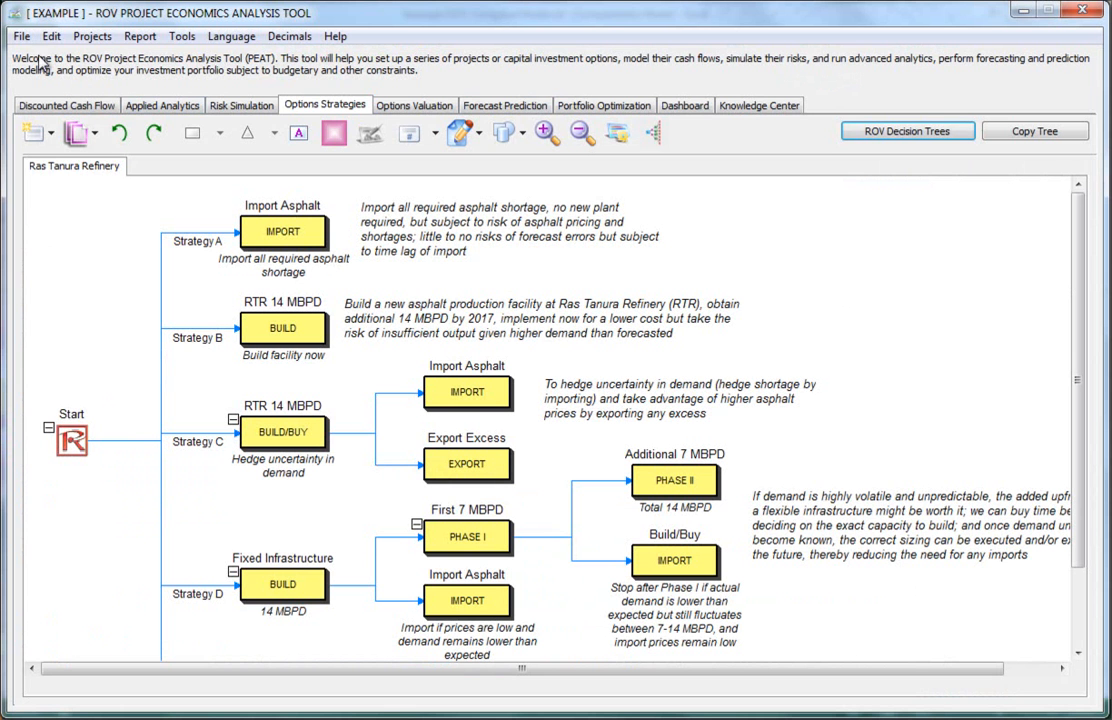
Step: In ROV Project Economics Analysis Tool, open the New submenu to start a new model from a template
click(22, 38)
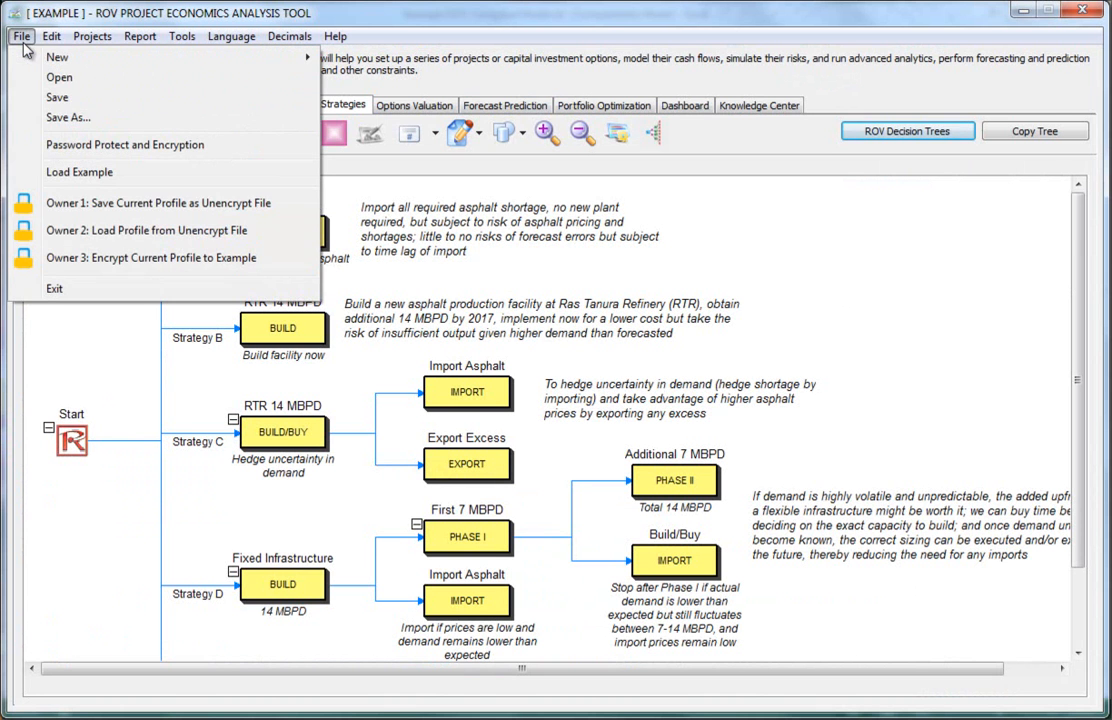
mouse_move(308, 58)
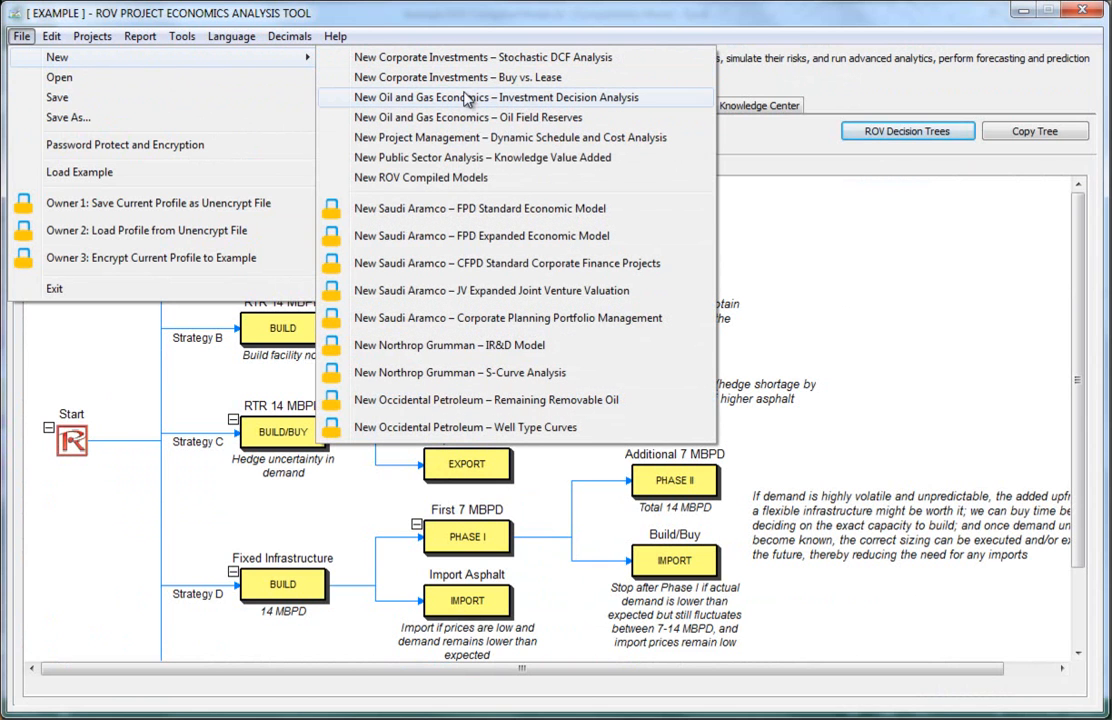